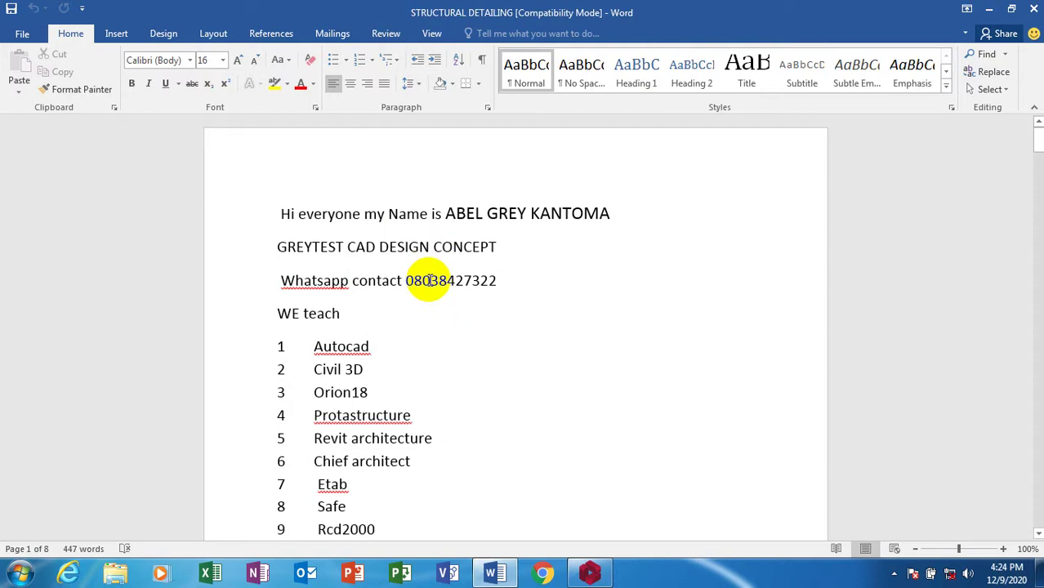
Step: Look through the document's introduction, contact line and numbered list of software courses taught
{"action": "left_click", "coordinate": [419, 343]}
{"action": "scroll", "coordinate": [426, 349], "scroll_direction": "down", "scroll_amount": 4}
{"action": "scroll", "coordinate": [435, 342], "scroll_direction": "down", "scroll_amount": 1}
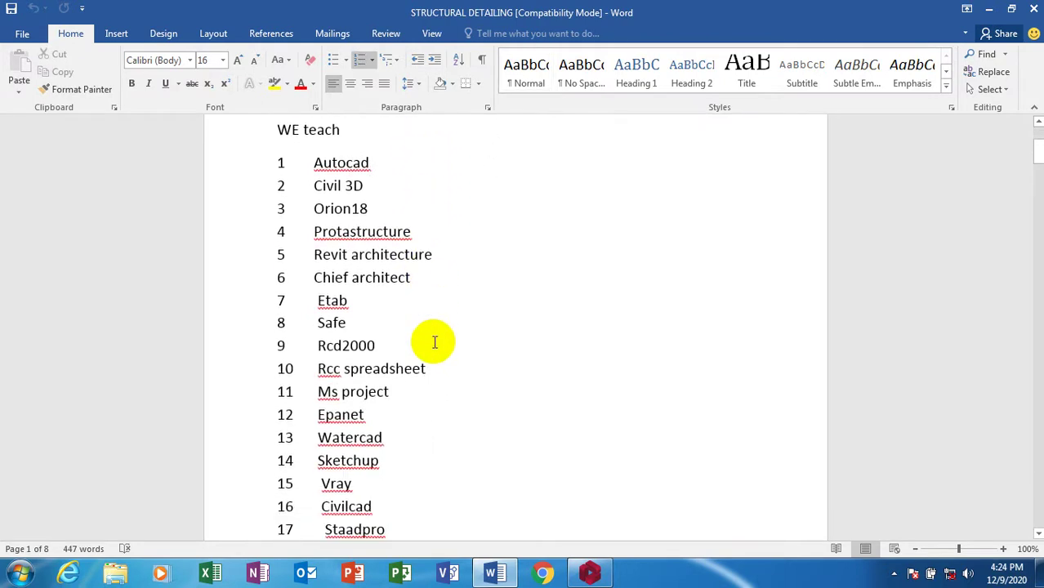
{"action": "scroll", "coordinate": [434, 342], "scroll_direction": "down", "scroll_amount": 2}
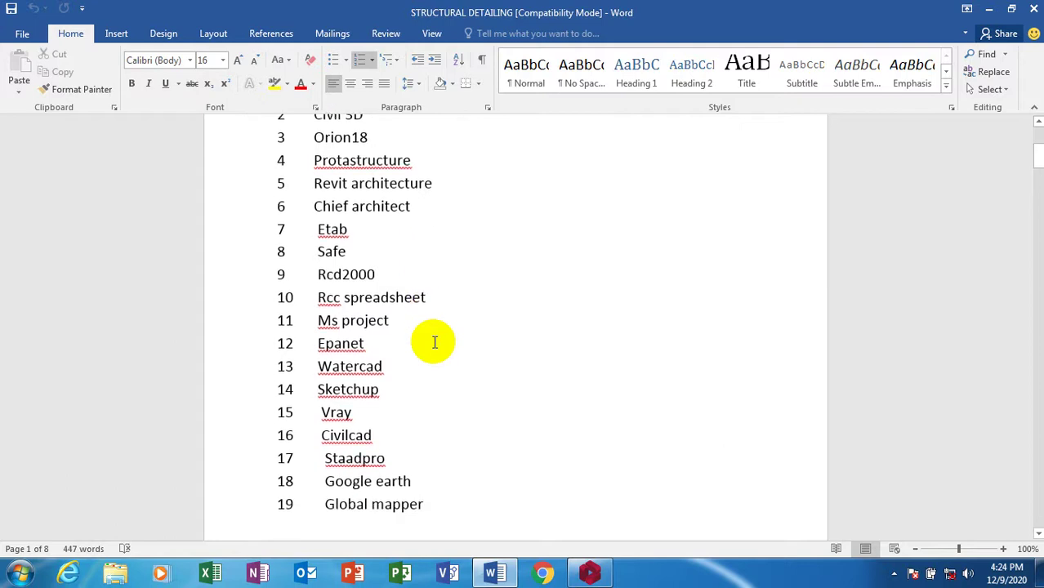
{"action": "scroll", "coordinate": [435, 342], "scroll_direction": "up", "scroll_amount": 2}
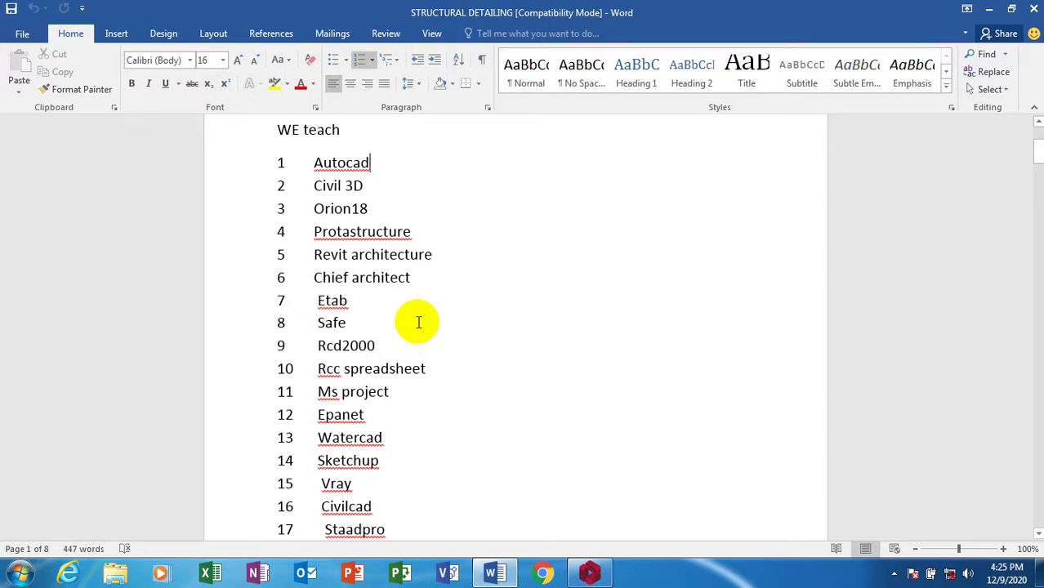
{"action": "scroll", "coordinate": [419, 322], "scroll_direction": "up", "scroll_amount": 2}
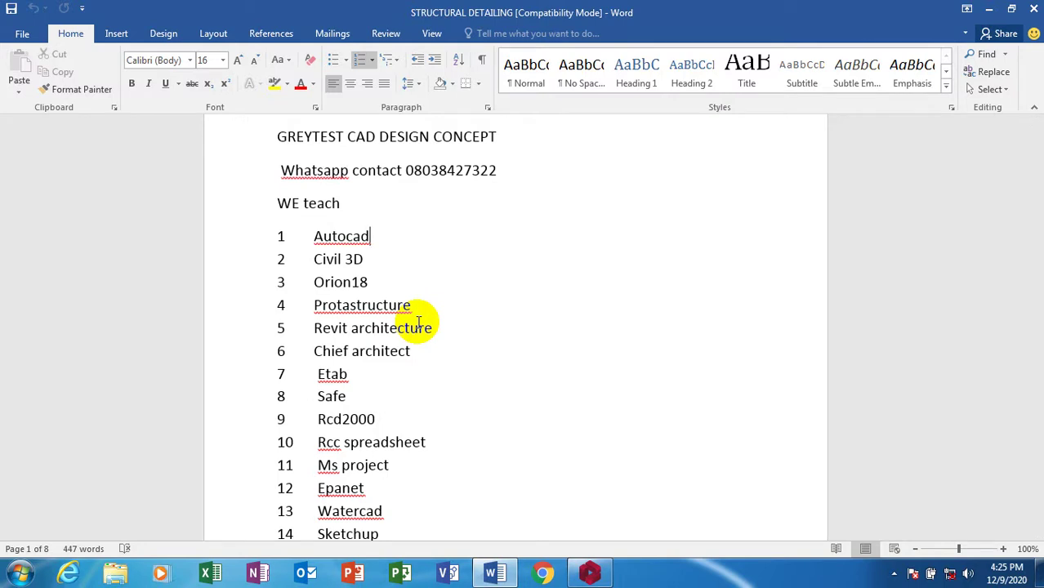
{"action": "left_click", "coordinate": [502, 170]}
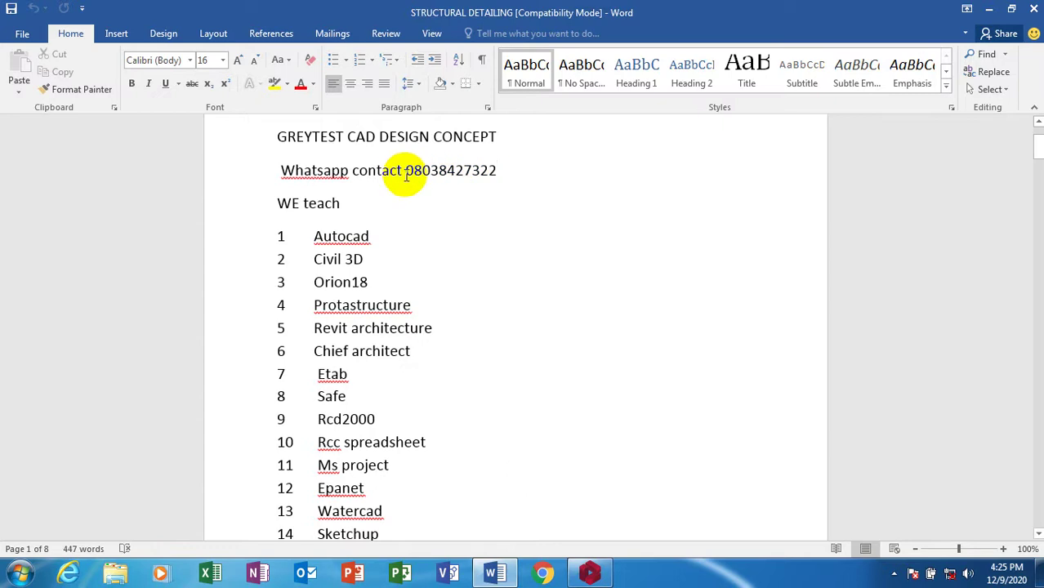
{"action": "left_click", "coordinate": [405, 170]}
{"action": "left_click", "coordinate": [499, 169]}
{"action": "scroll", "coordinate": [480, 201], "scroll_direction": "down", "scroll_amount": 3}
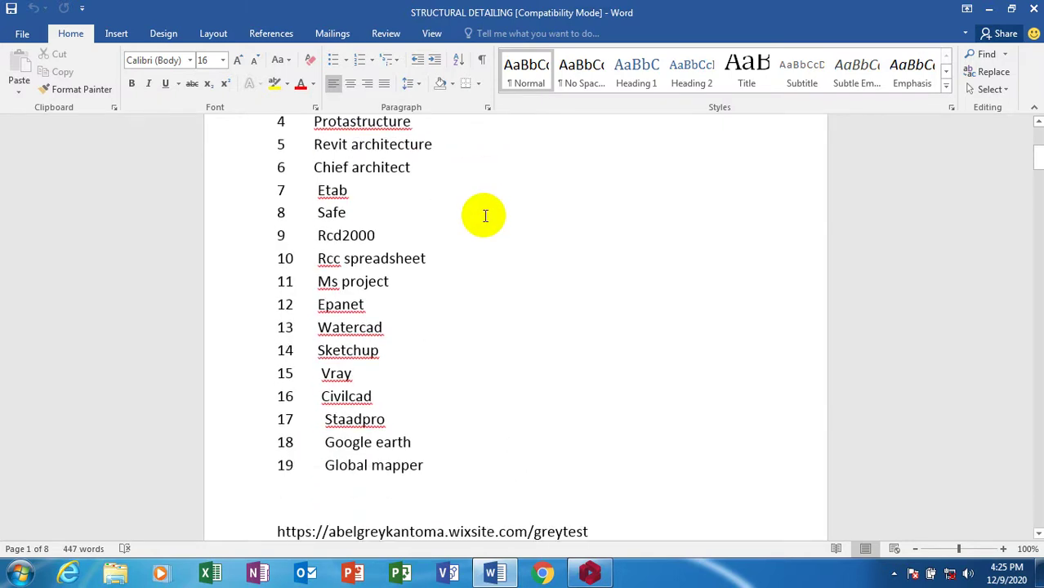
{"action": "scroll", "coordinate": [481, 214], "scroll_direction": "down", "scroll_amount": 1}
{"action": "scroll", "coordinate": [470, 200], "scroll_direction": "up", "scroll_amount": 2}
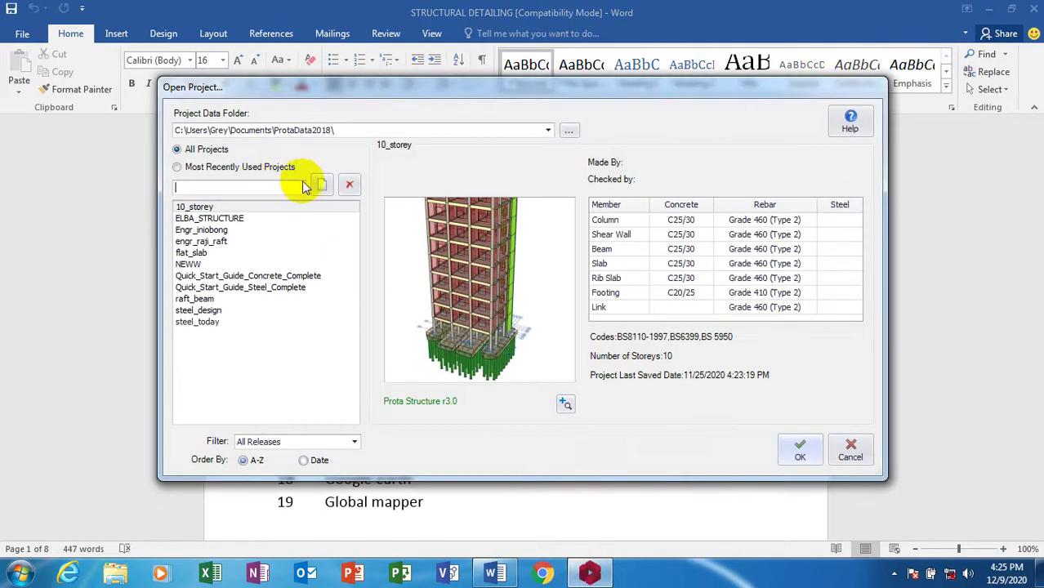
Step: Switch to ProtaStructure, create a new project with code cantilever, and import the UK (BS8110) template settings
{"action": "left_click", "coordinate": [325, 187]}
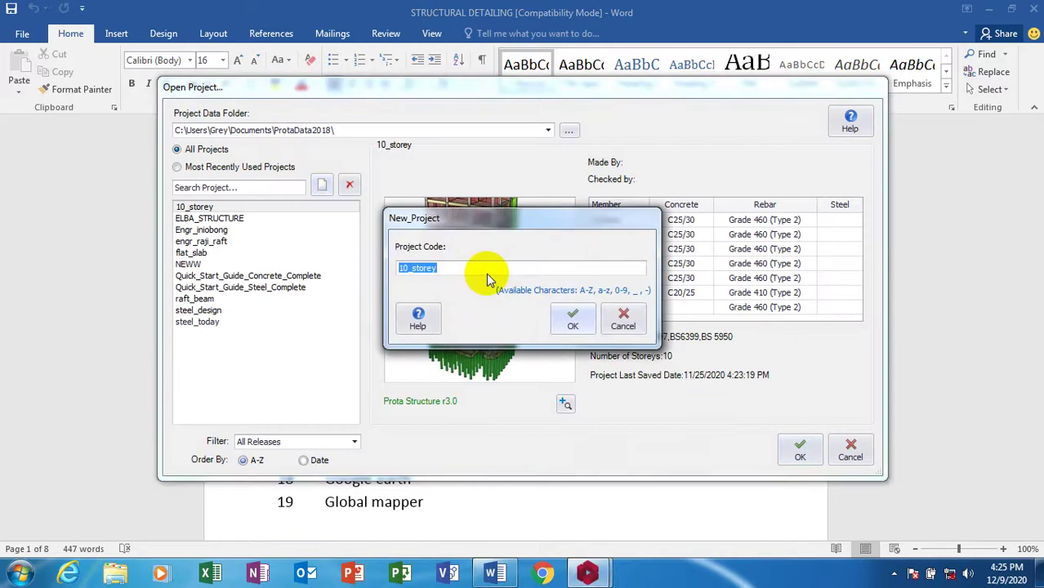
{"action": "type", "text": "cantilever"}
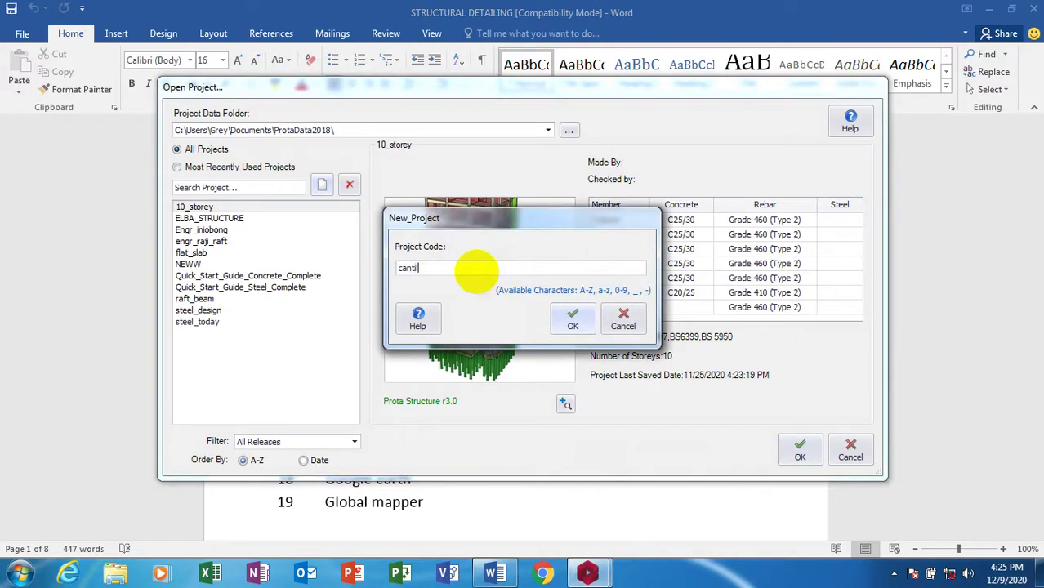
{"action": "left_click", "coordinate": [572, 319]}
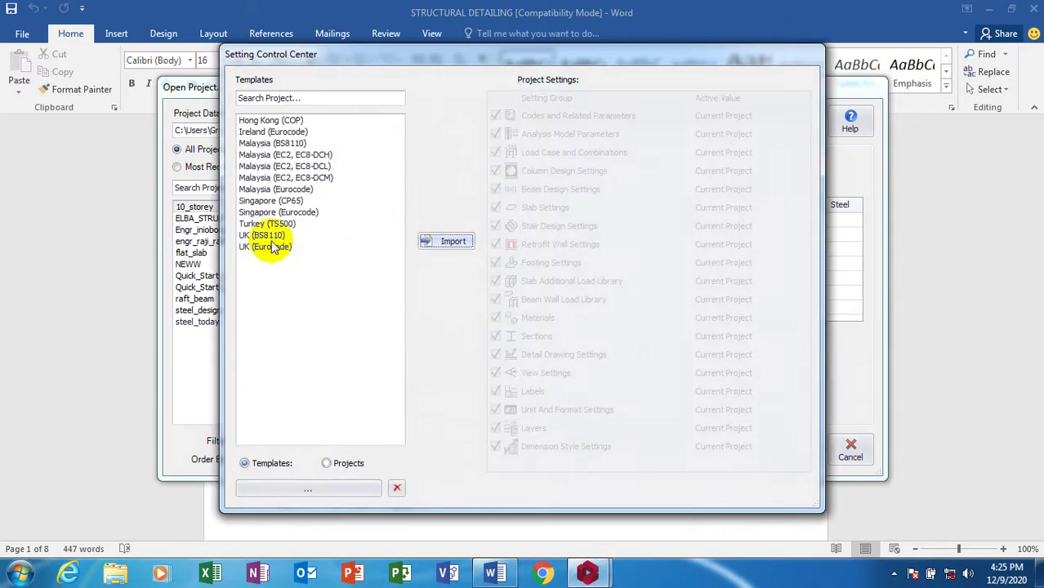
{"action": "left_click", "coordinate": [265, 235]}
{"action": "left_click", "coordinate": [451, 242]}
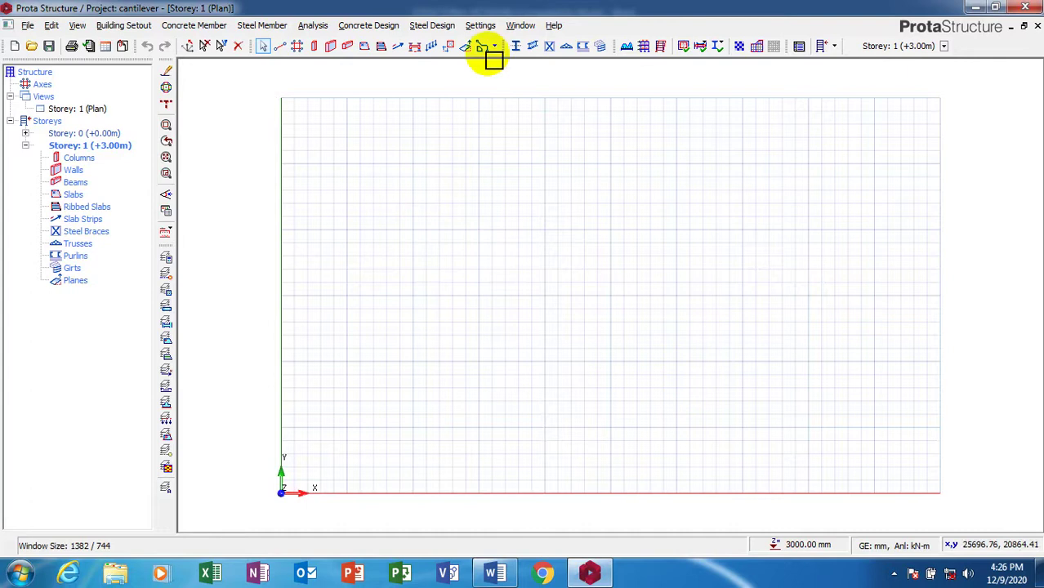
Step: Generate an orthogonal axis grid in the Storey 1 plan with 5000*3 spacing in both directions and 2000 axis extensions
{"action": "left_click", "coordinate": [347, 46]}
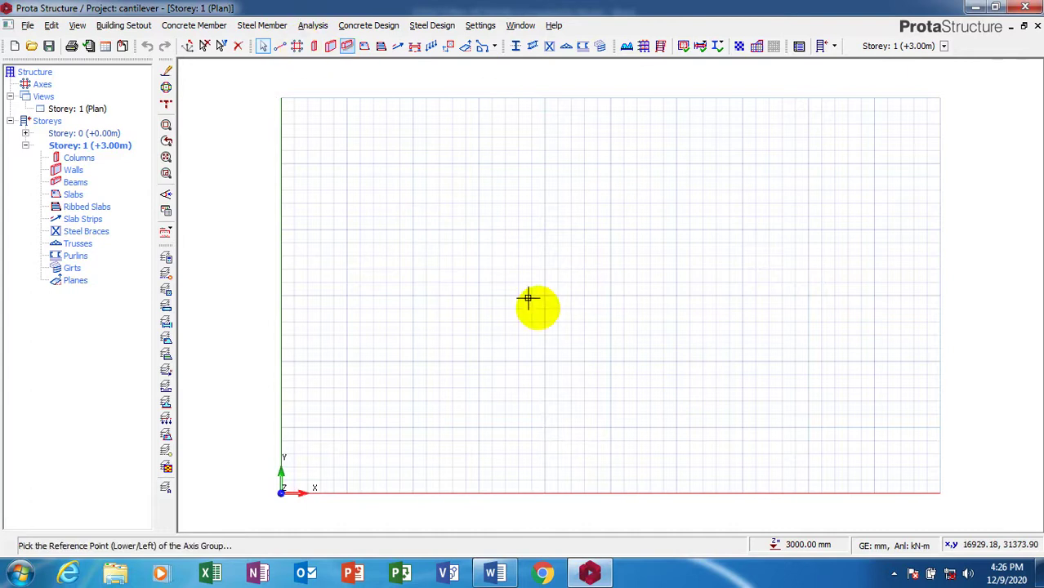
{"action": "left_click", "coordinate": [510, 248]}
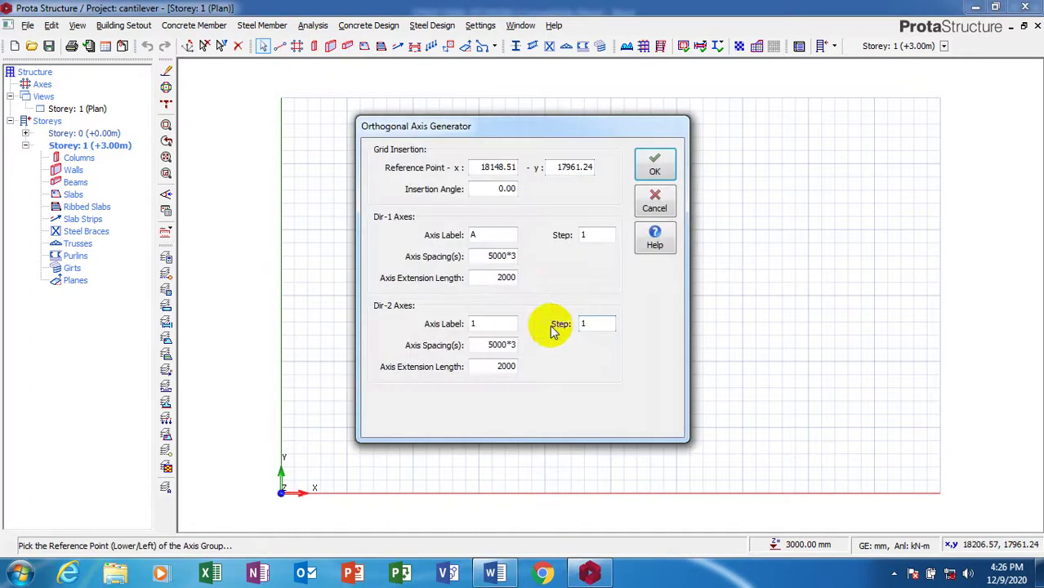
{"action": "left_click", "coordinate": [654, 164]}
{"action": "scroll", "coordinate": [647, 219], "scroll_direction": "down", "scroll_amount": 2}
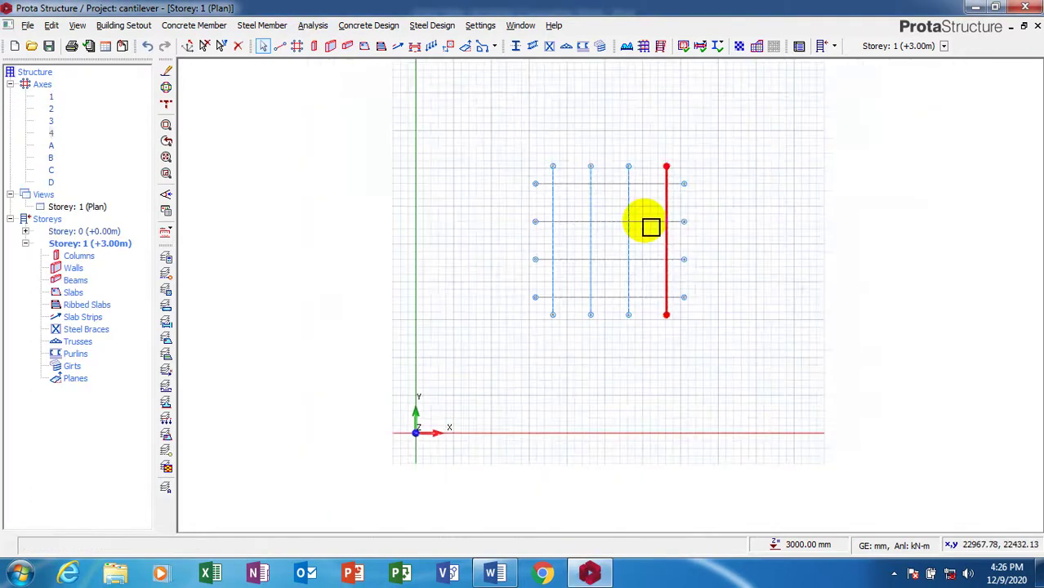
{"action": "scroll", "coordinate": [641, 361], "scroll_direction": "up", "scroll_amount": 3}
{"action": "scroll", "coordinate": [577, 194], "scroll_direction": "down", "scroll_amount": 1}
{"action": "scroll", "coordinate": [675, 300], "scroll_direction": "up", "scroll_amount": 1}
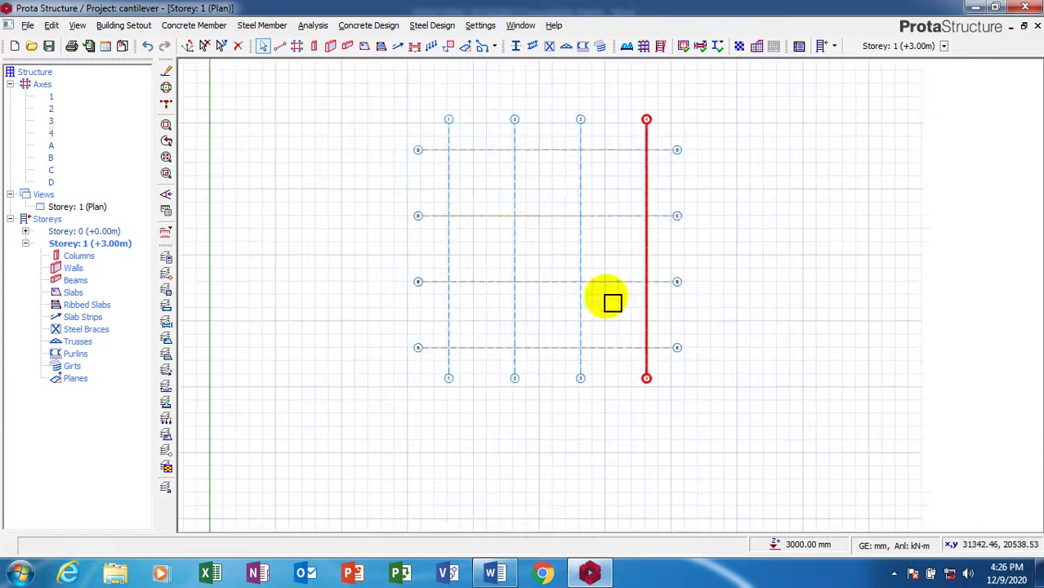
Step: Place 305 x 310 mm steel columns at the intersections of axis C with axes 1, 2, 3 and 4
{"action": "left_click", "coordinate": [514, 49]}
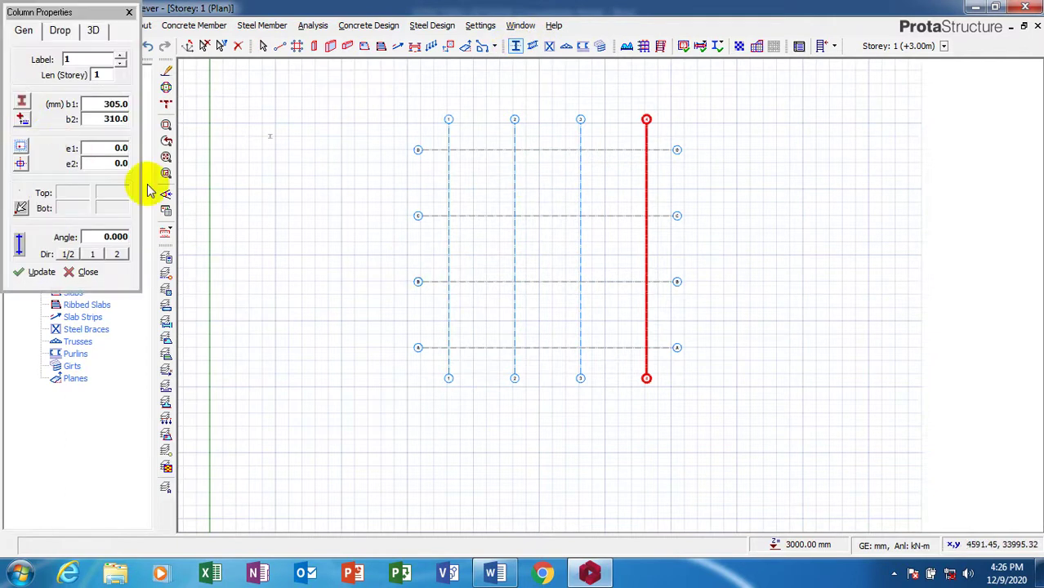
{"action": "left_click", "coordinate": [448, 214]}
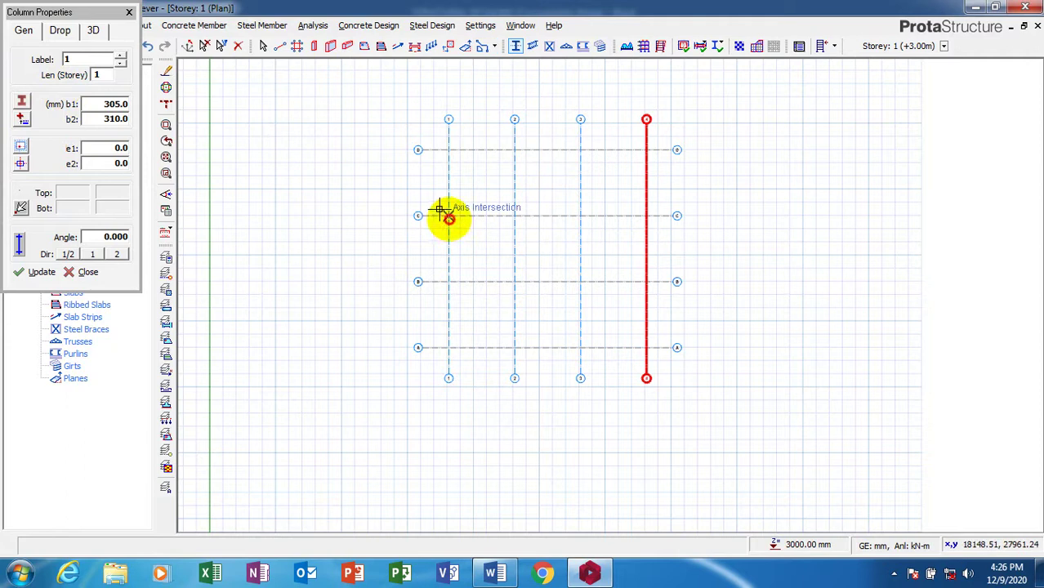
{"action": "left_click", "coordinate": [514, 214]}
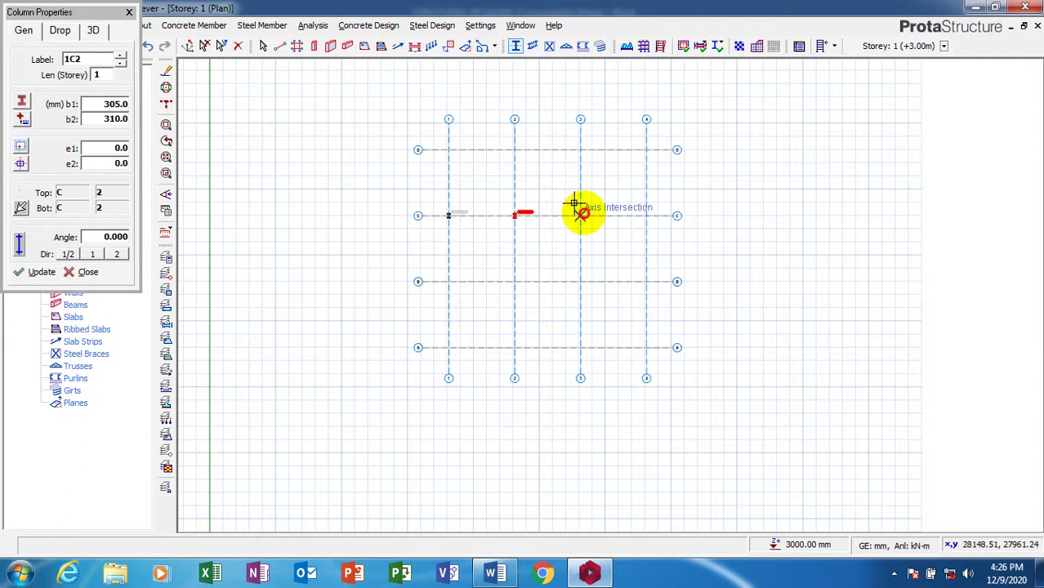
{"action": "left_click", "coordinate": [581, 213]}
{"action": "left_click", "coordinate": [646, 214]}
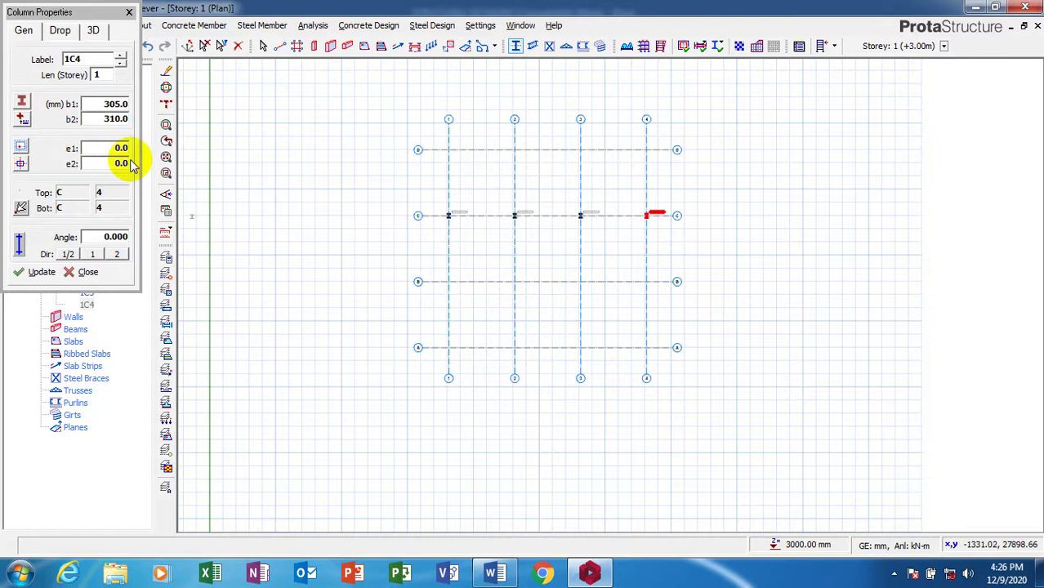
Step: Insert 305 x 310 mm steel beams along axis C from axis 1 to axis 4
{"action": "left_click", "coordinate": [532, 46]}
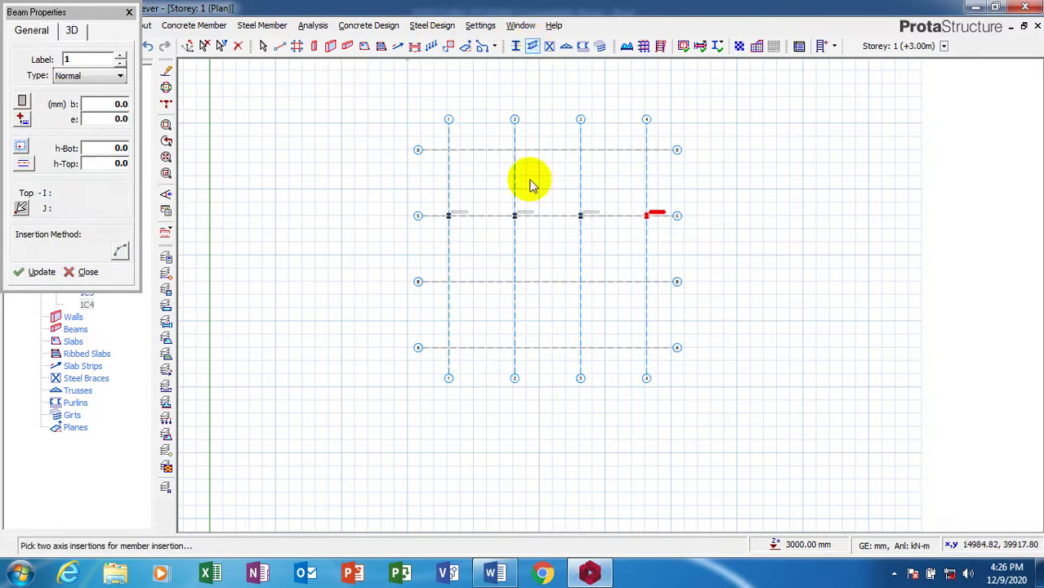
{"action": "left_click", "coordinate": [22, 101]}
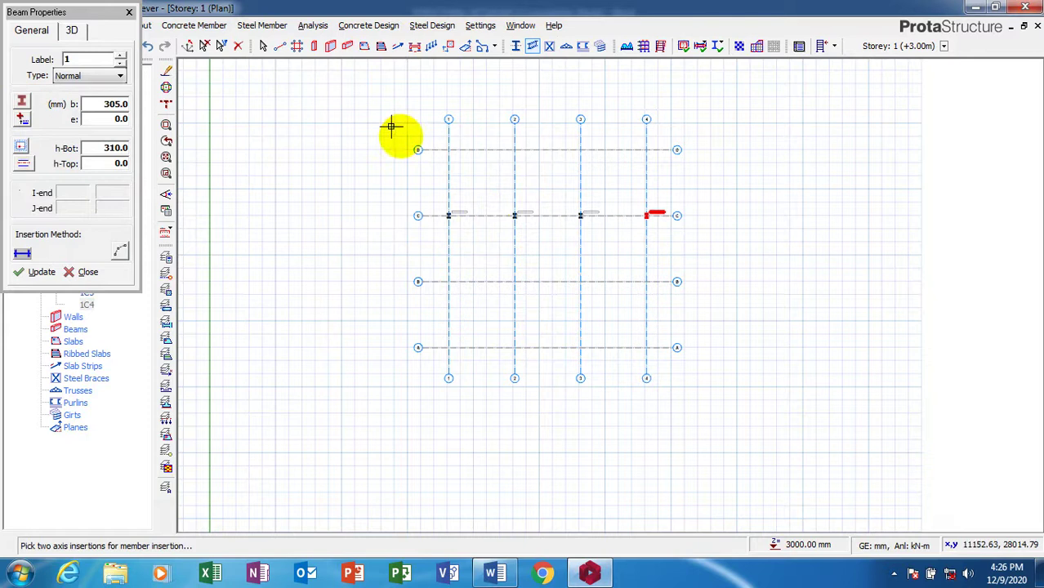
{"action": "left_click", "coordinate": [437, 206]}
{"action": "left_click", "coordinate": [639, 203]}
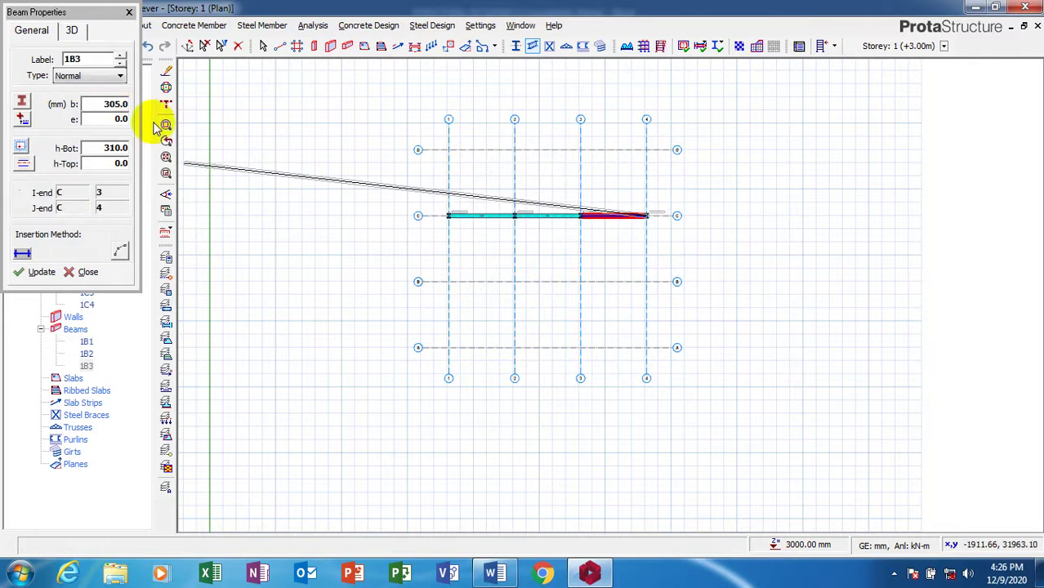
{"action": "right_click", "coordinate": [370, 143]}
{"action": "left_click", "coordinate": [71, 31]}
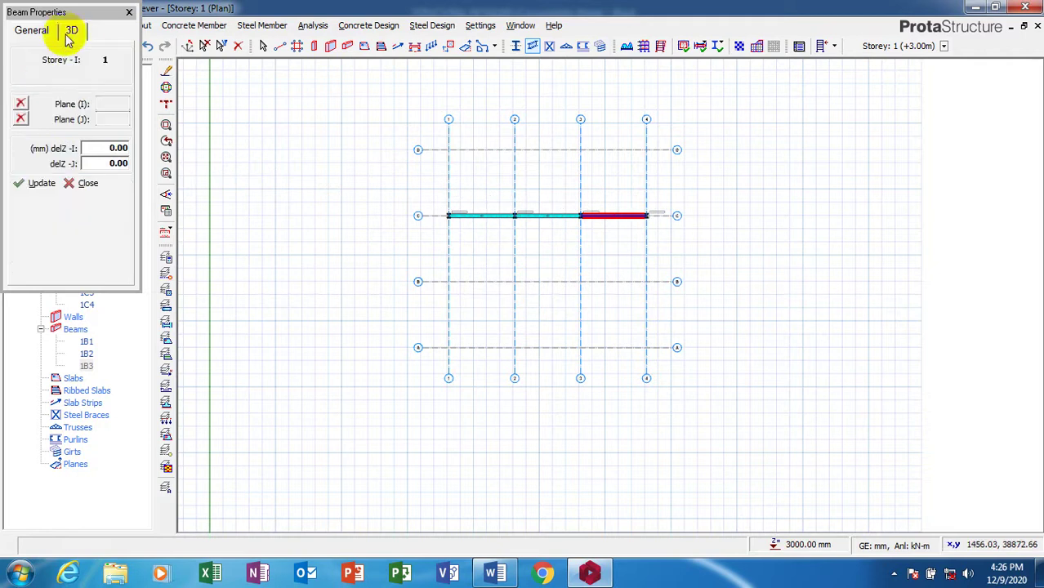
{"action": "left_click", "coordinate": [37, 31]}
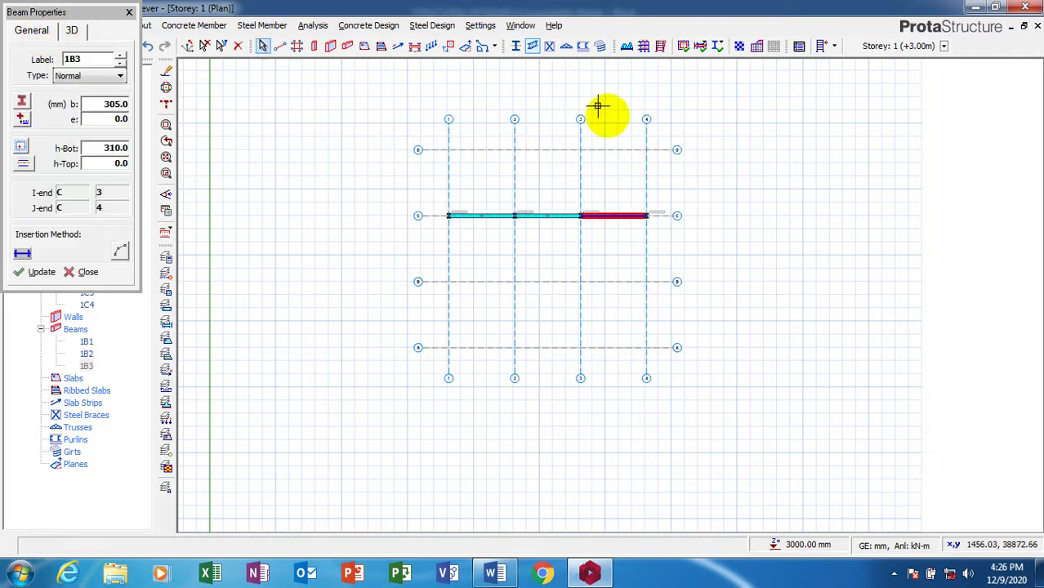
{"action": "left_click", "coordinate": [516, 45]}
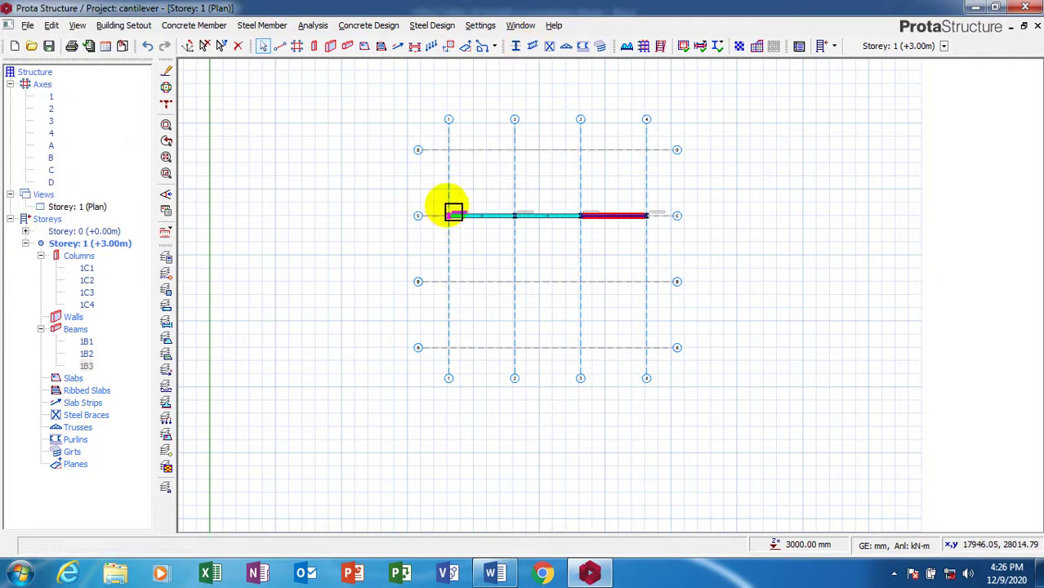
Step: Insert a sloping steel beam on axis 1 between axes C and B with delZ -J set to 1500 mm
{"action": "left_click", "coordinate": [533, 48]}
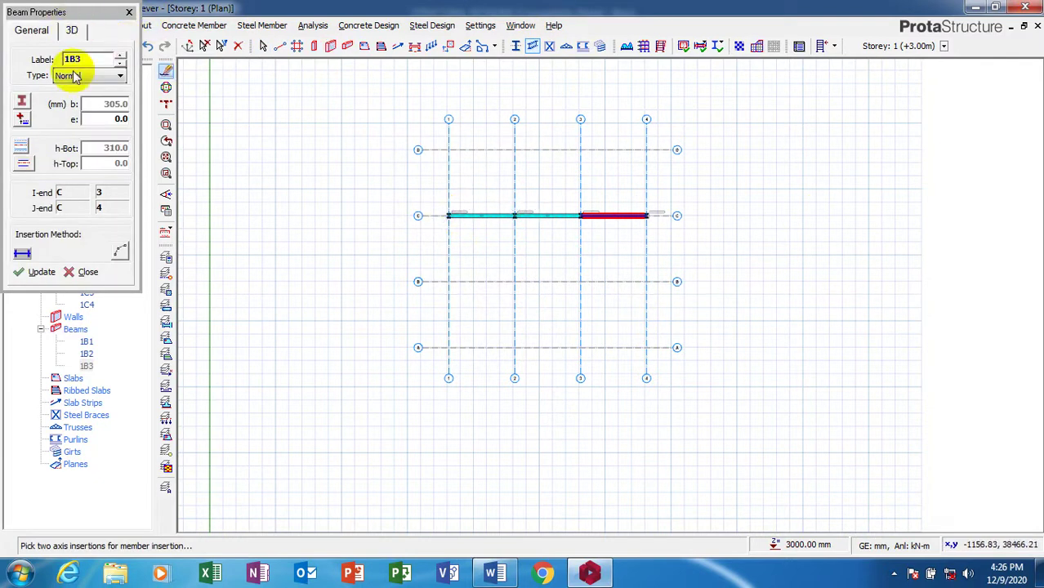
{"action": "left_click", "coordinate": [72, 30]}
{"action": "left_click", "coordinate": [125, 165]}
{"action": "type", "text": "1500"}
{"action": "left_click", "coordinate": [445, 212]}
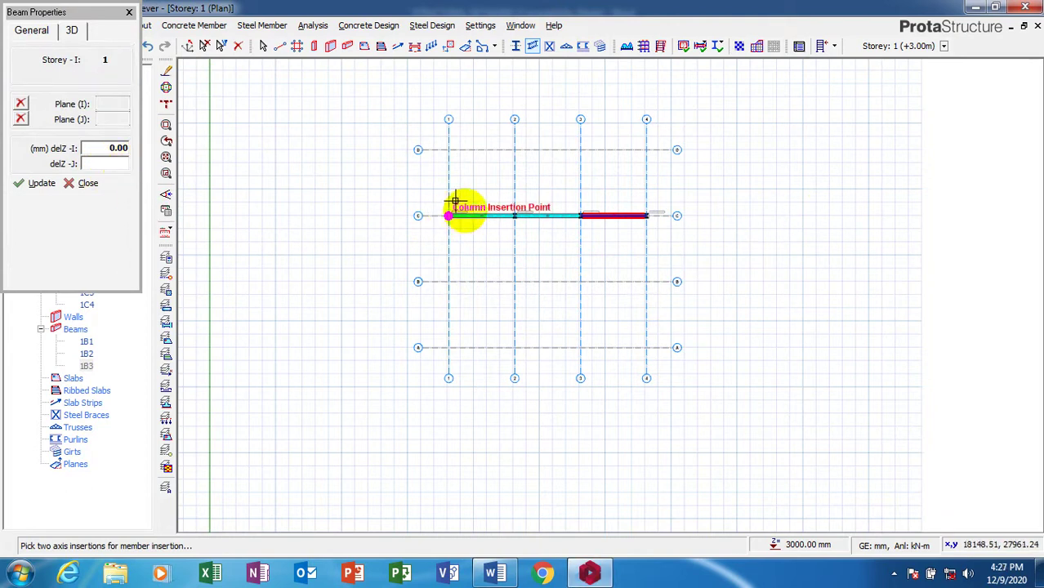
{"action": "left_click", "coordinate": [446, 280]}
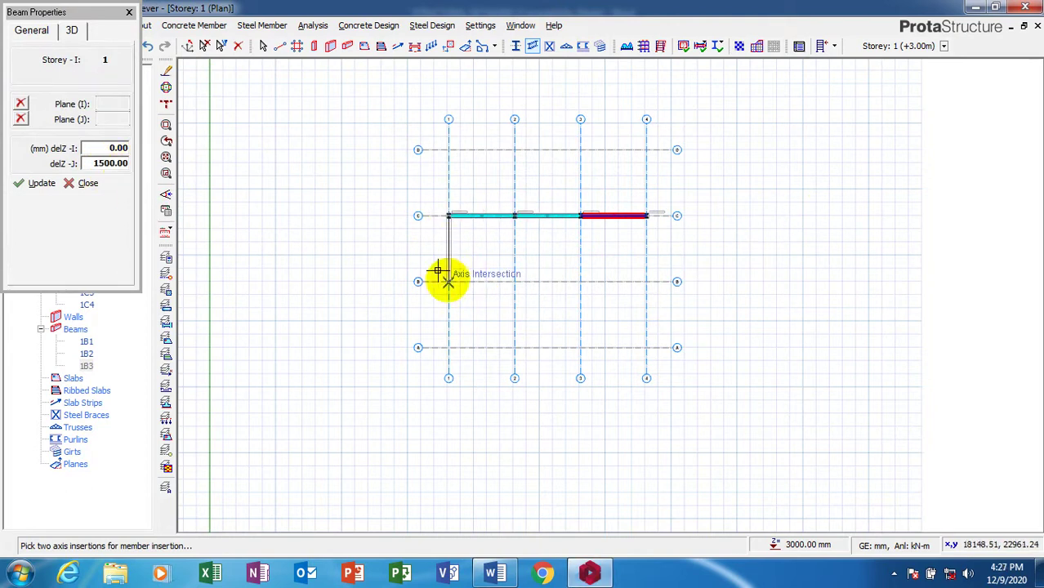
Step: Insert matching sloping steel beams between axes C and B on axes 2, 3 and 4
{"action": "left_click", "coordinate": [515, 216]}
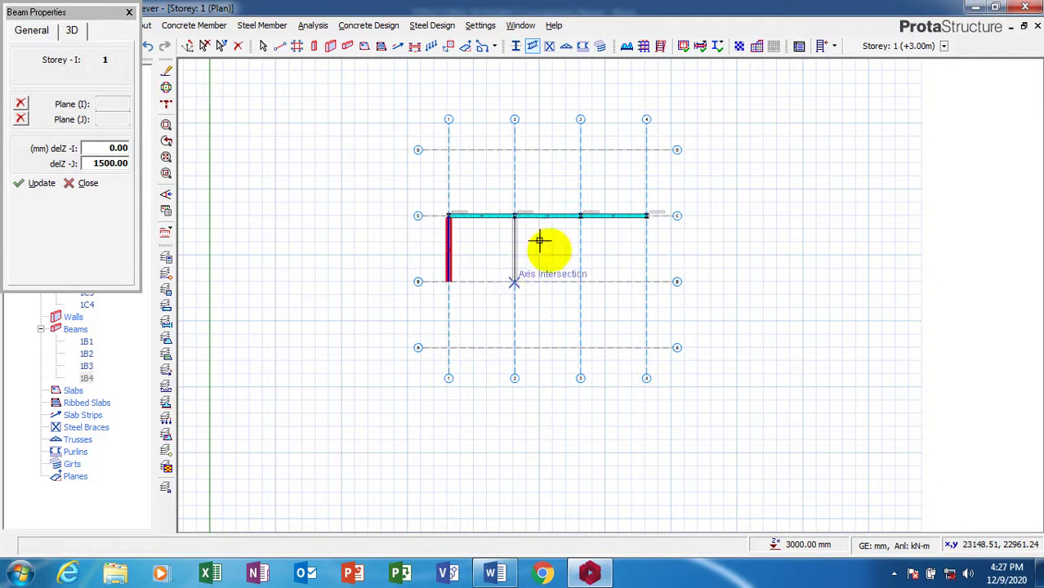
{"action": "left_click", "coordinate": [513, 277]}
{"action": "left_click", "coordinate": [580, 216]}
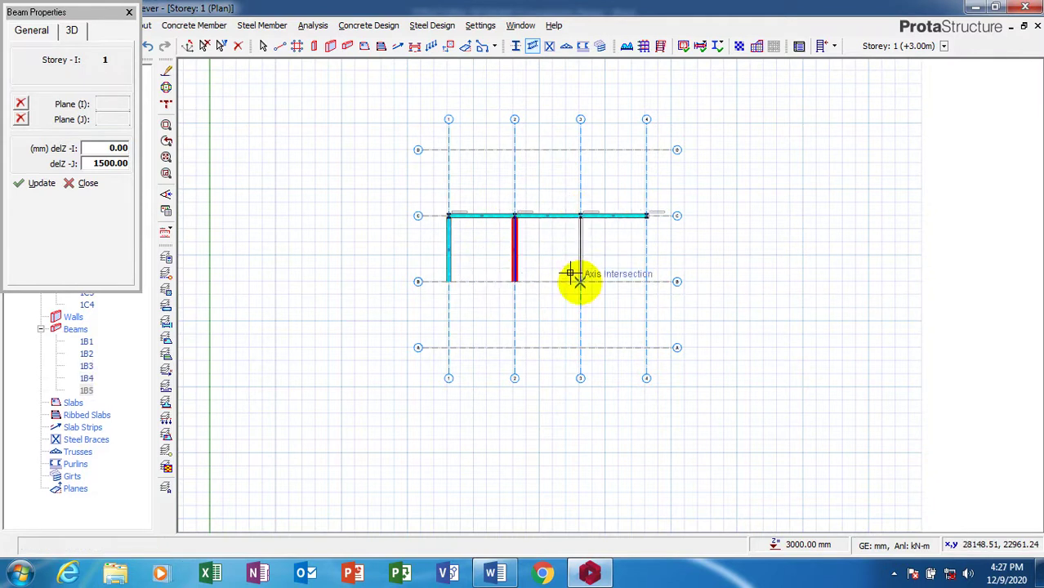
{"action": "left_click", "coordinate": [580, 280]}
{"action": "left_click", "coordinate": [646, 215]}
{"action": "left_click", "coordinate": [646, 281]}
Step: Insert a sloping steel beam on axis 1 between axes C and D with delZ -I set to 1500 mm and delZ -J to 0
{"action": "left_click", "coordinate": [37, 30]}
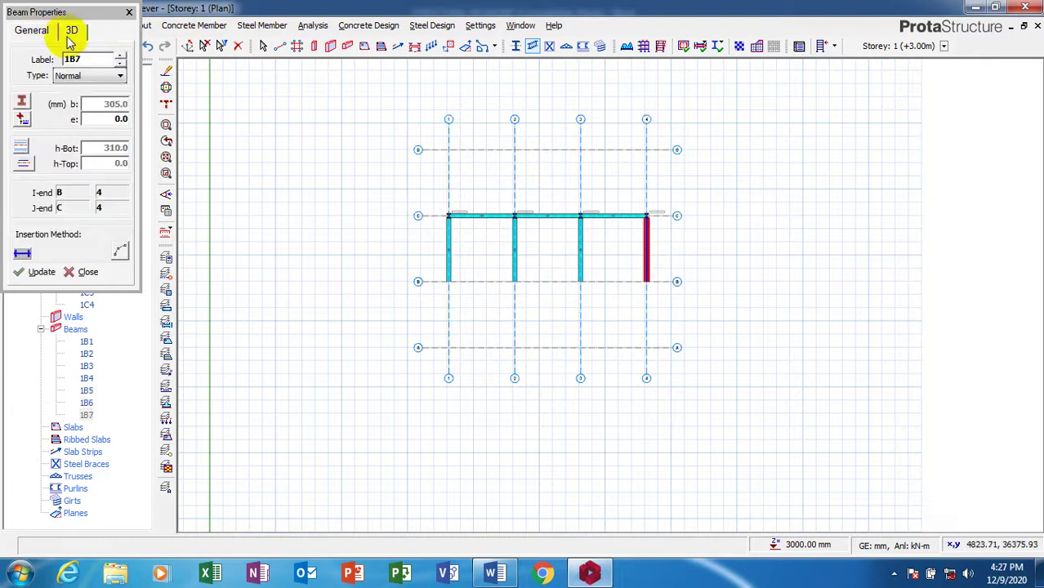
{"action": "left_click", "coordinate": [73, 31]}
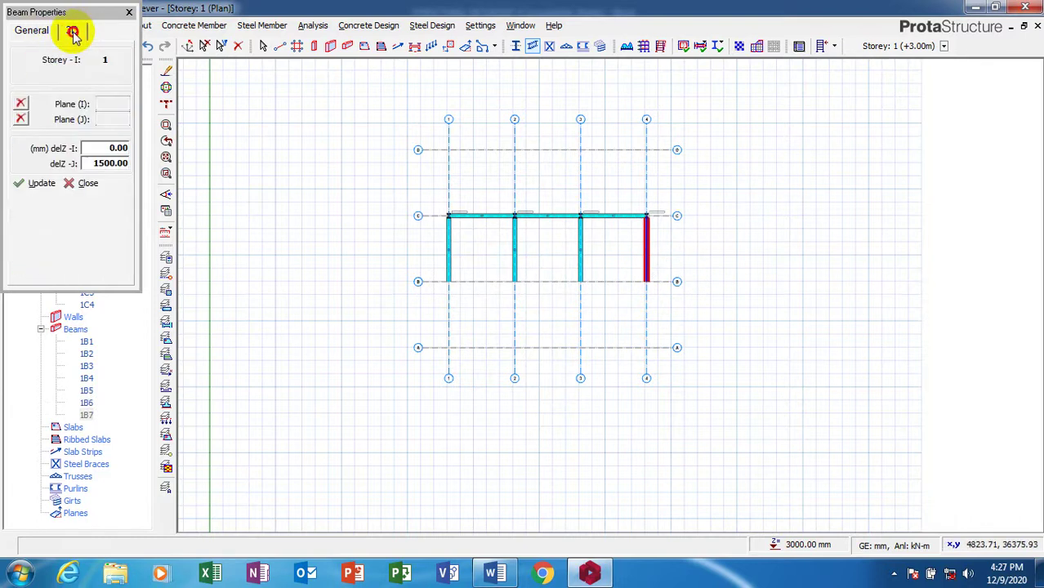
{"action": "double_click", "coordinate": [90, 163]}
{"action": "type", "text": "0"}
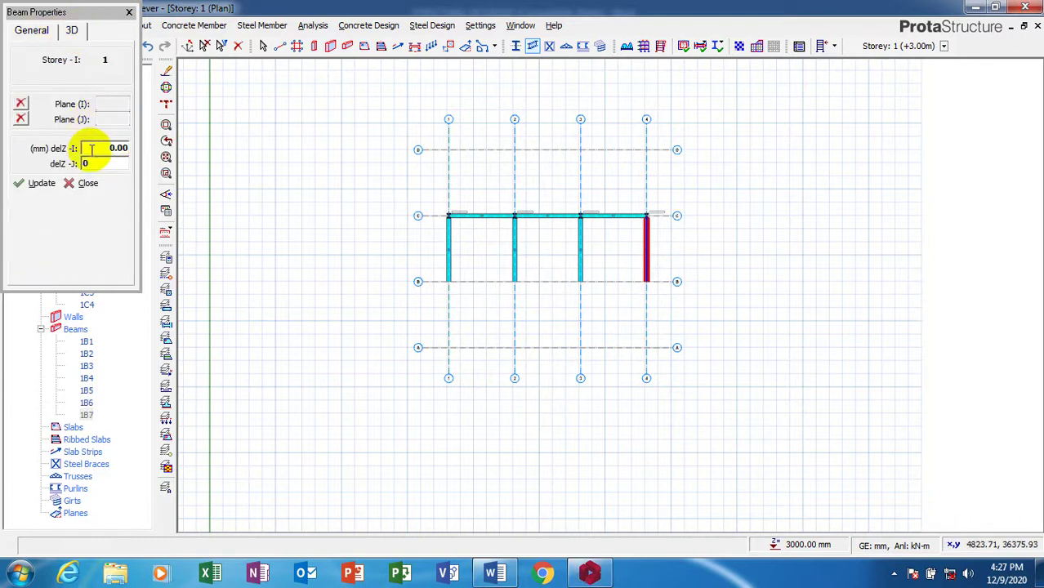
{"action": "double_click", "coordinate": [94, 148]}
{"action": "type", "text": "150"}
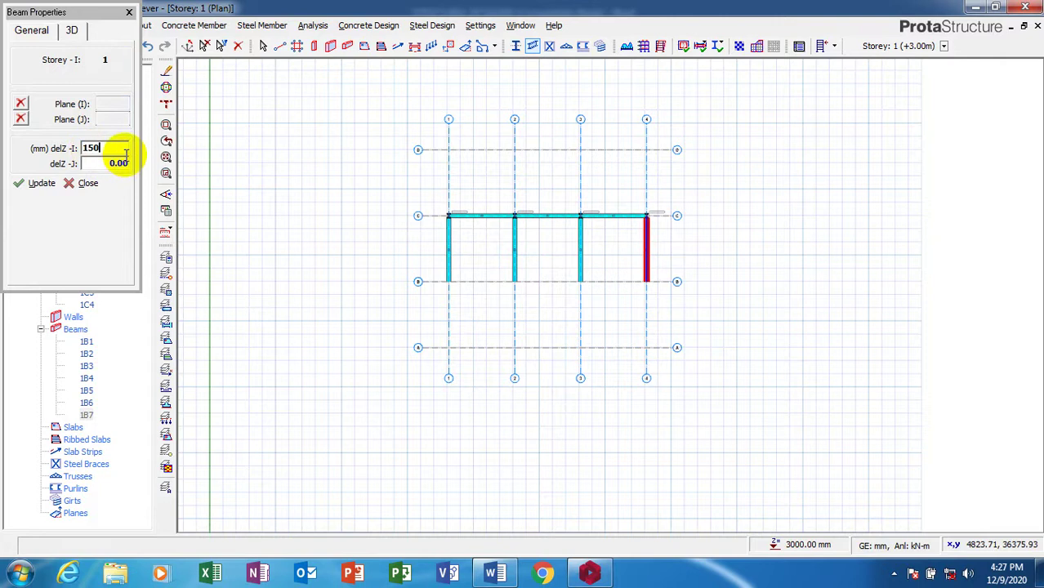
{"action": "type", "text": "0"}
{"action": "left_click", "coordinate": [441, 212]}
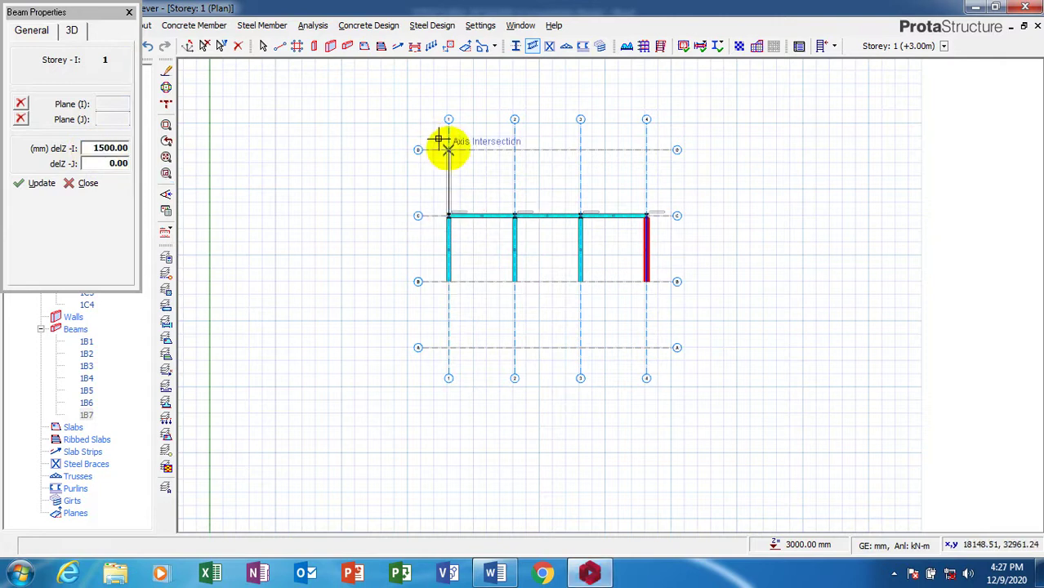
{"action": "left_click", "coordinate": [447, 149]}
Step: Insert matching sloping steel beams between axes C and D on axes 2, 3 and 4
{"action": "left_click", "coordinate": [514, 216]}
{"action": "left_click", "coordinate": [514, 149]}
{"action": "left_click", "coordinate": [580, 216]}
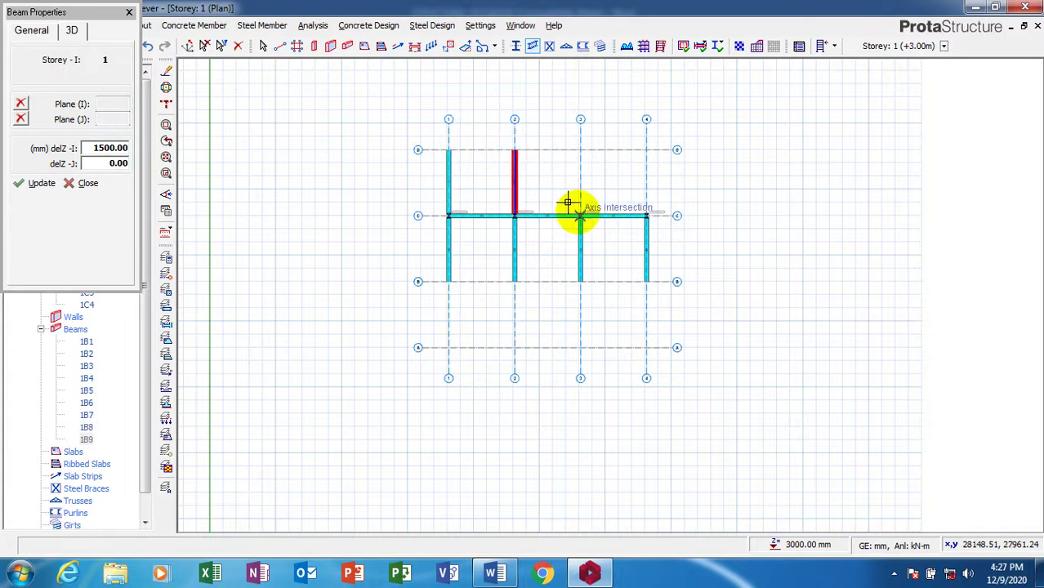
{"action": "left_click", "coordinate": [580, 150]}
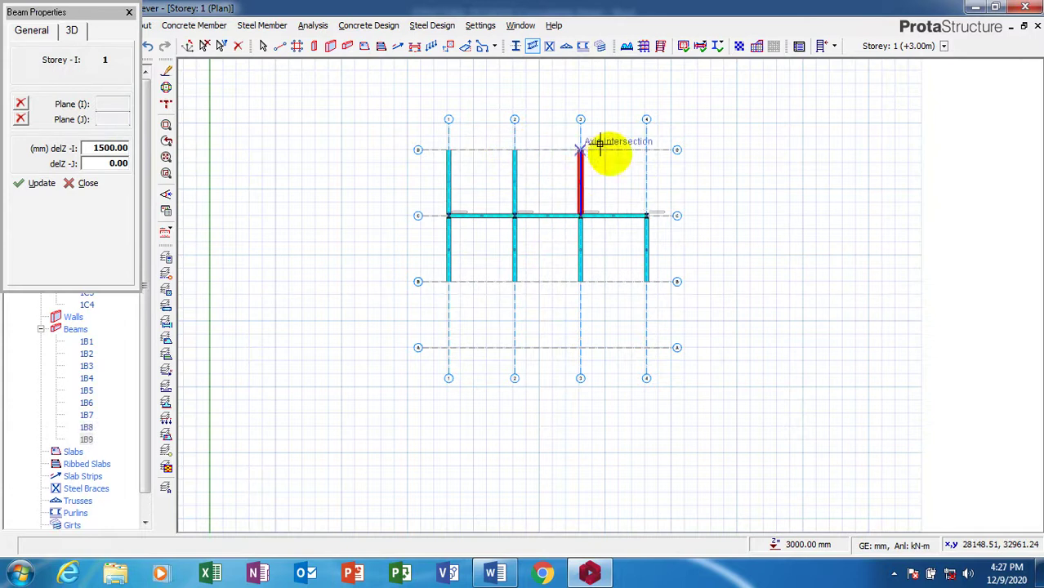
{"action": "left_click", "coordinate": [646, 215]}
{"action": "left_click", "coordinate": [646, 149]}
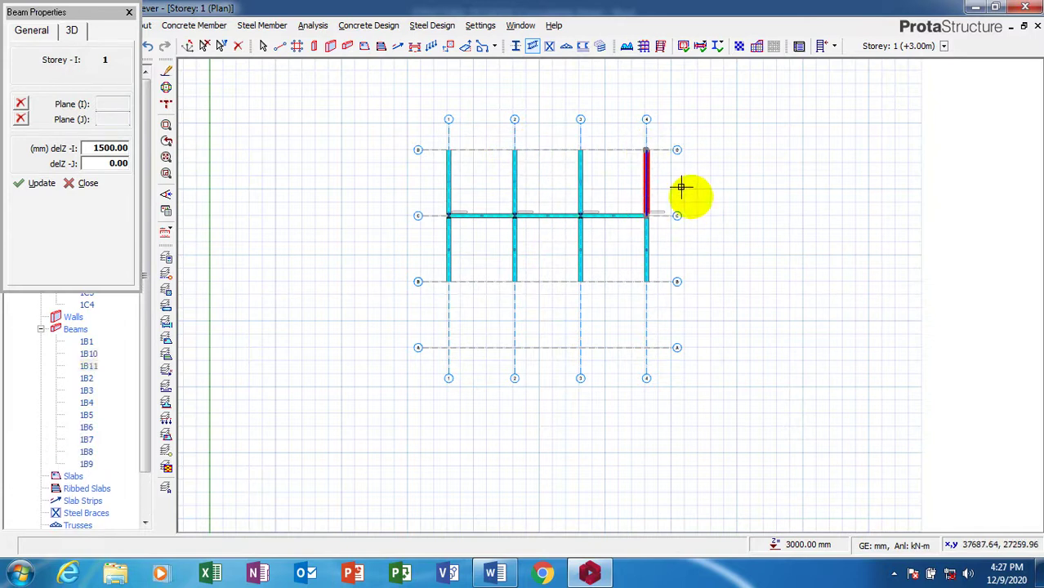
Step: Tile the plan window vertically, close the beam properties and open a 3D view of storey 1 to inspect the frame
{"action": "left_click", "coordinate": [520, 25]}
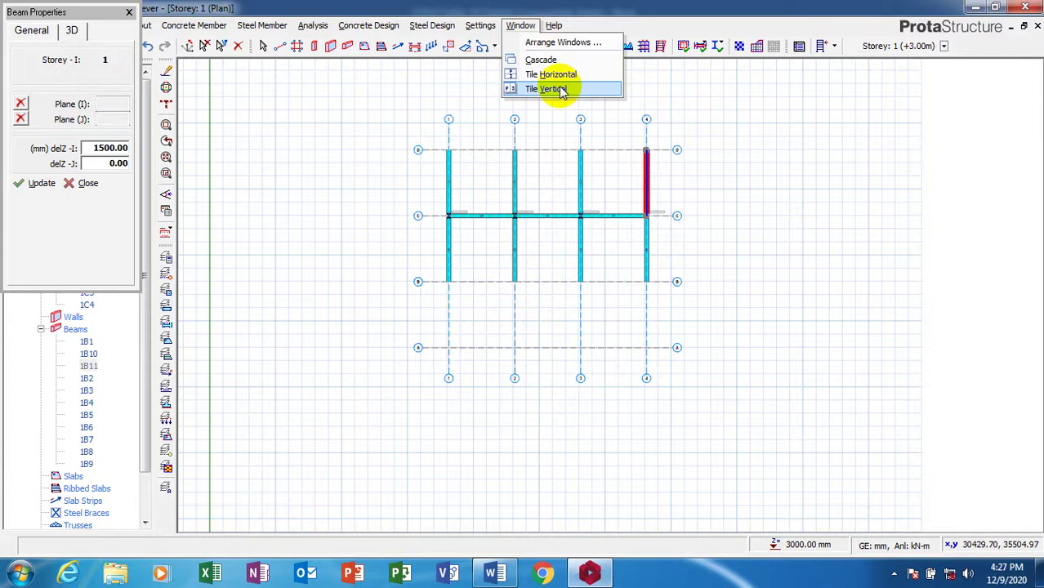
{"action": "left_click", "coordinate": [560, 89]}
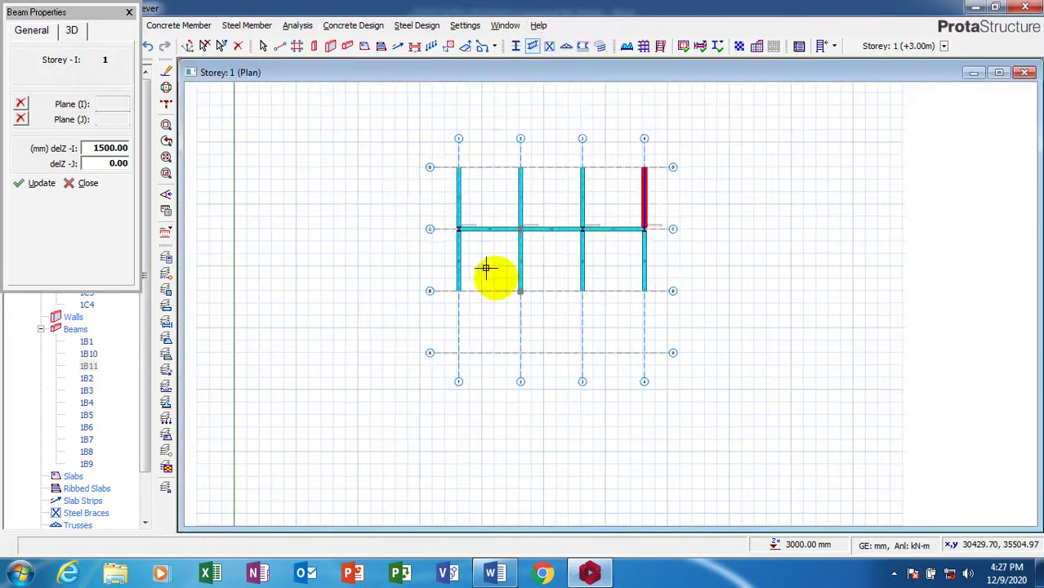
{"action": "left_click", "coordinate": [128, 14]}
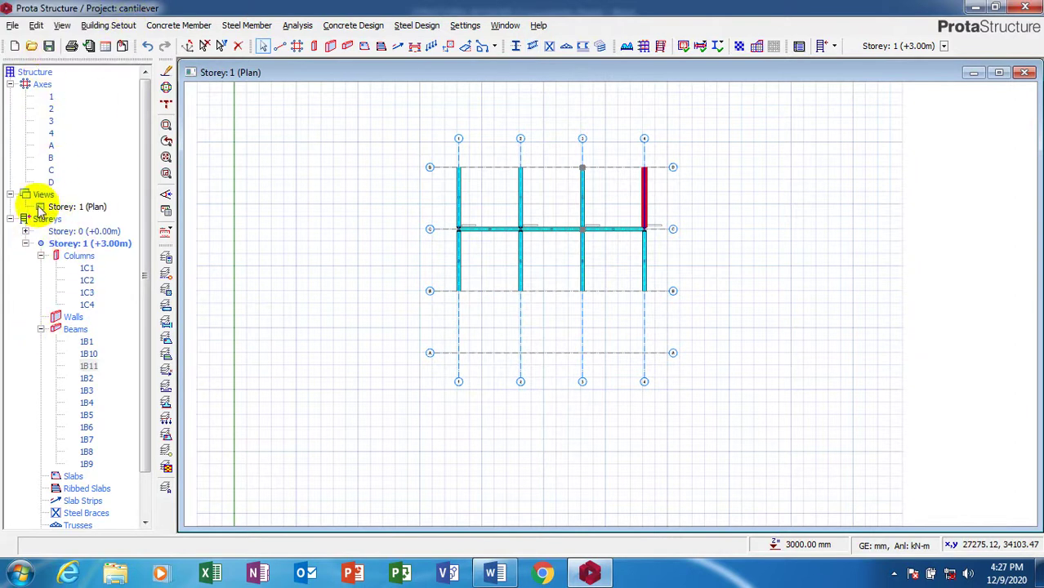
{"action": "right_click", "coordinate": [43, 196]}
{"action": "left_click", "coordinate": [79, 219]}
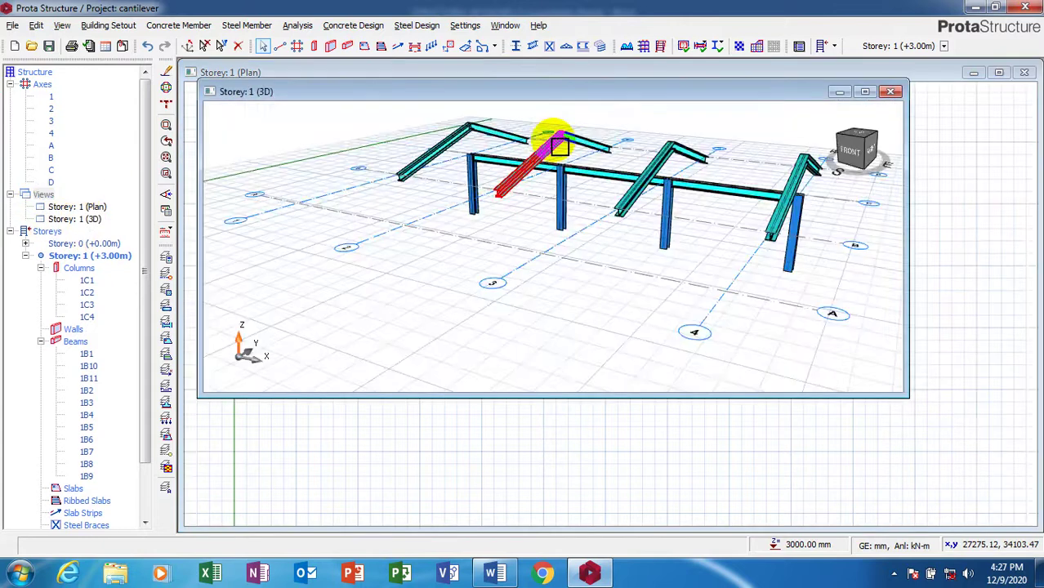
{"action": "scroll", "coordinate": [703, 135], "scroll_direction": "up", "scroll_amount": 3}
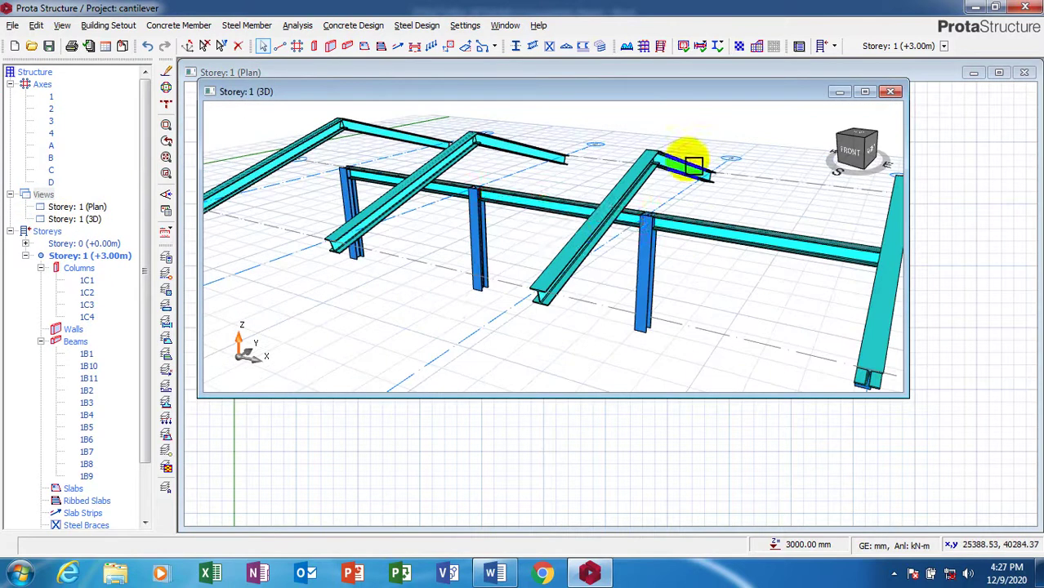
{"action": "scroll", "coordinate": [573, 289], "scroll_direction": "down", "scroll_amount": 5}
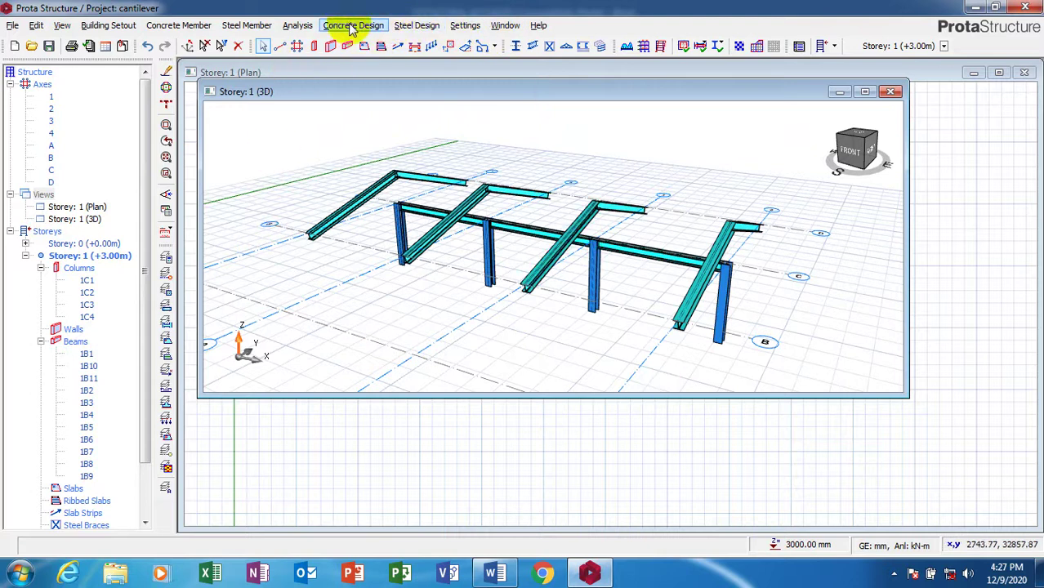
Step: Narrow the 3D and plan windows and place the 3D view beside the storey plan
{"action": "left_click", "coordinate": [504, 25]}
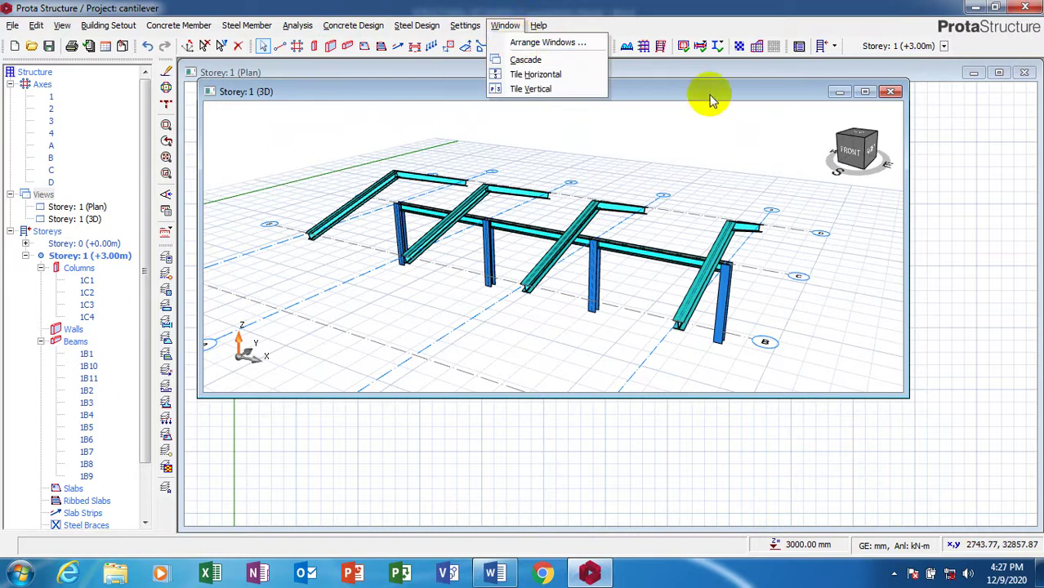
{"action": "left_click_drag", "start_coordinate": [909, 119], "coordinate": [517, 392]}
{"action": "left_click_drag", "start_coordinate": [431, 398], "coordinate": [434, 518]}
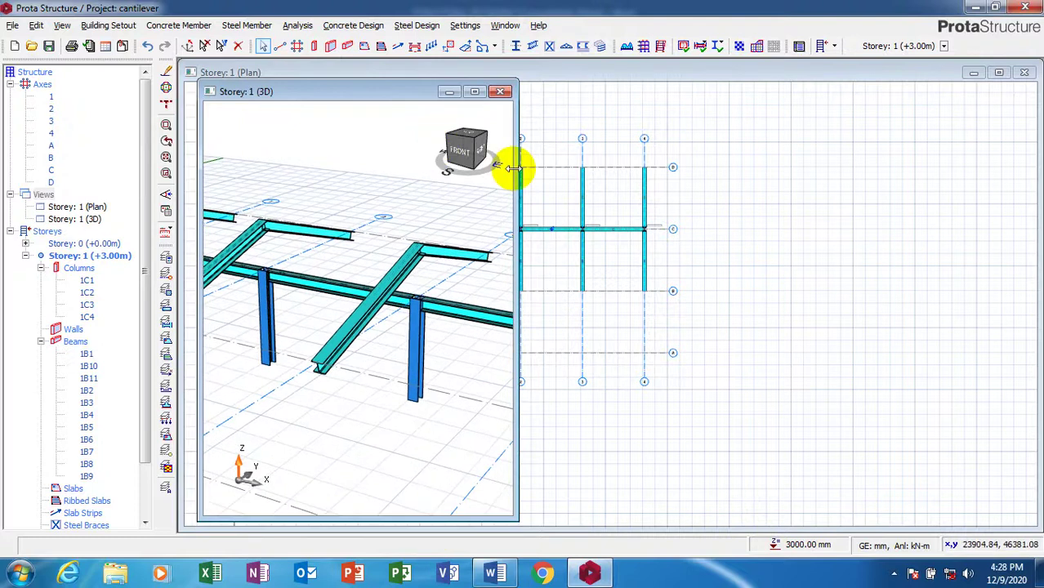
{"action": "left_click_drag", "start_coordinate": [513, 168], "coordinate": [550, 168]}
{"action": "left_click_drag", "start_coordinate": [418, 90], "coordinate": [798, 89]}
{"action": "left_click_drag", "start_coordinate": [1035, 128], "coordinate": [583, 215]}
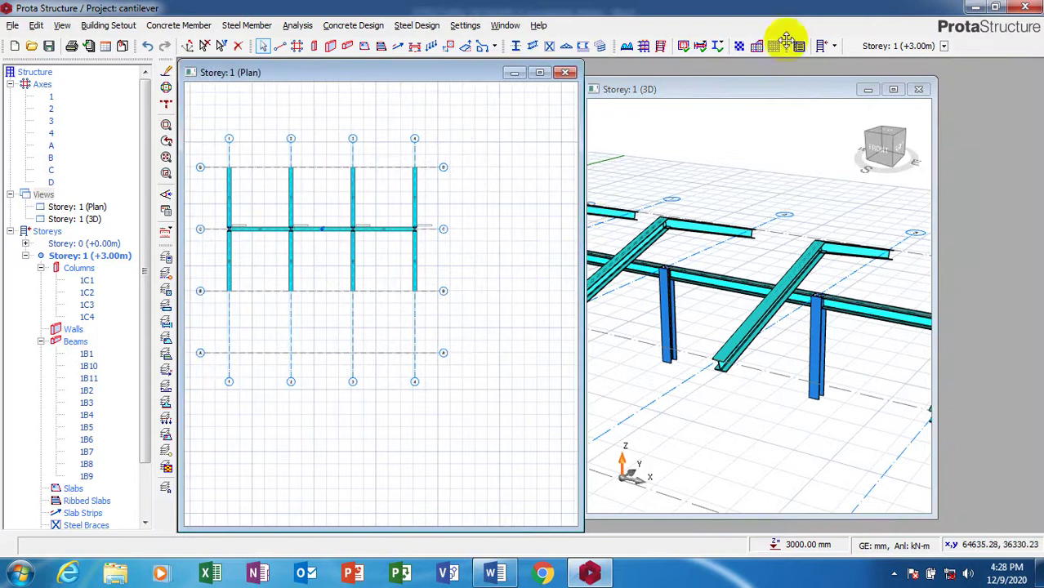
Step: Move and enlarge the 3D window so it fills the free space next to the plan window
{"action": "left_click", "coordinate": [768, 92]}
{"action": "left_click_drag", "start_coordinate": [768, 92], "coordinate": [788, 76]}
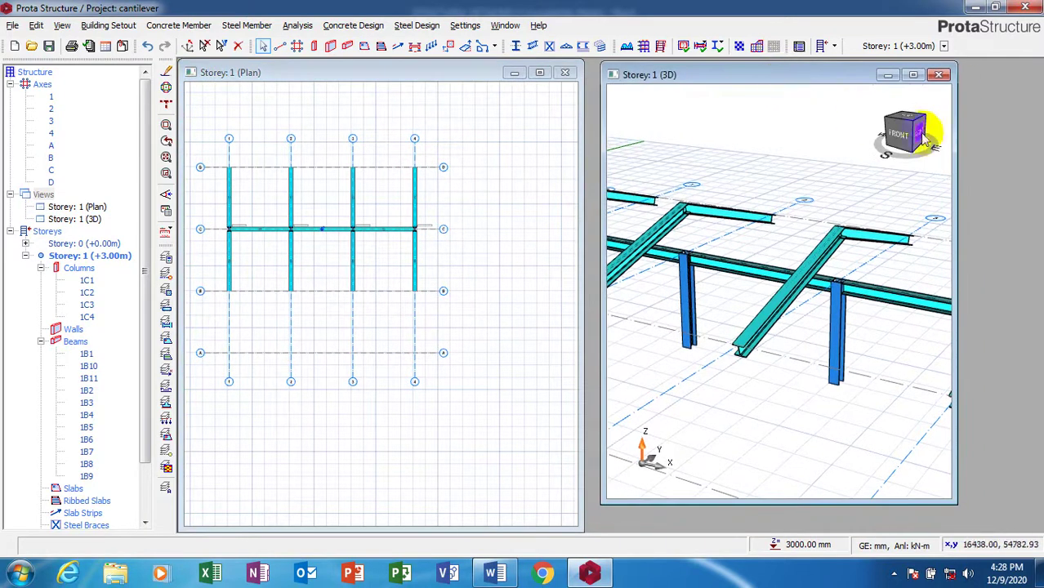
{"action": "left_click_drag", "start_coordinate": [965, 146], "coordinate": [1033, 147]}
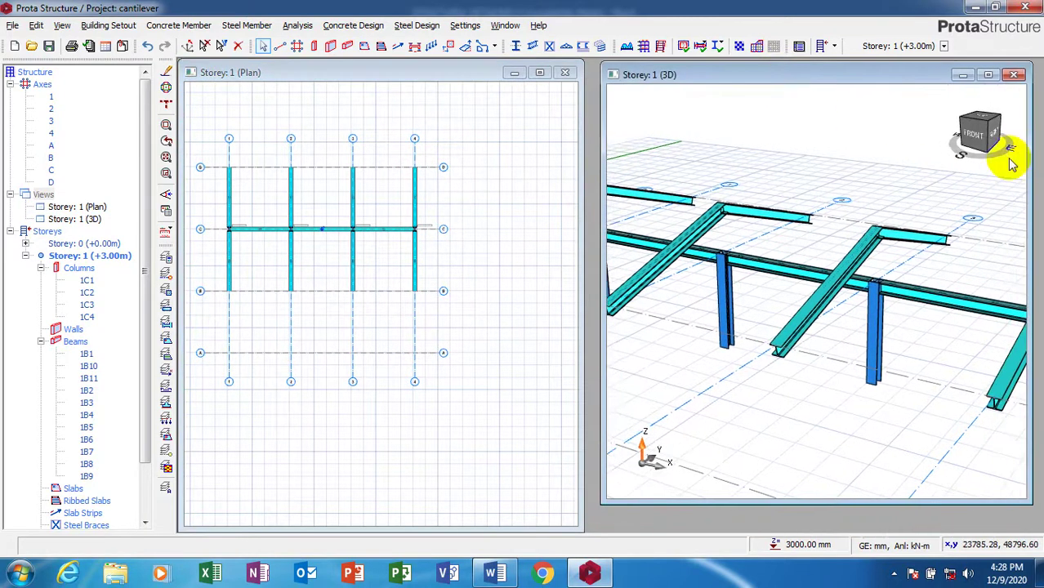
{"action": "left_click_drag", "start_coordinate": [784, 507], "coordinate": [763, 524]}
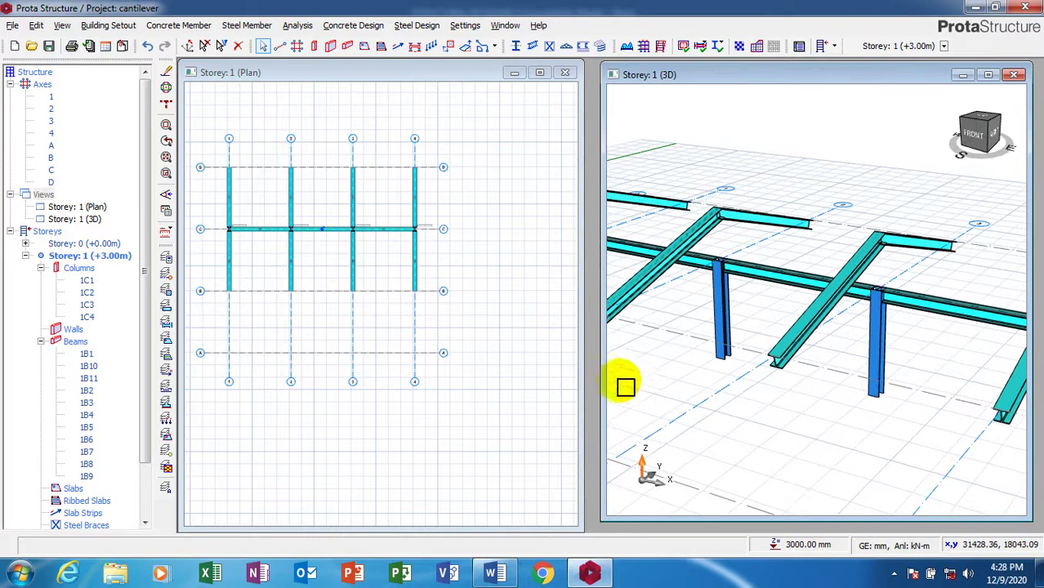
{"action": "left_click_drag", "start_coordinate": [602, 371], "coordinate": [591, 389]}
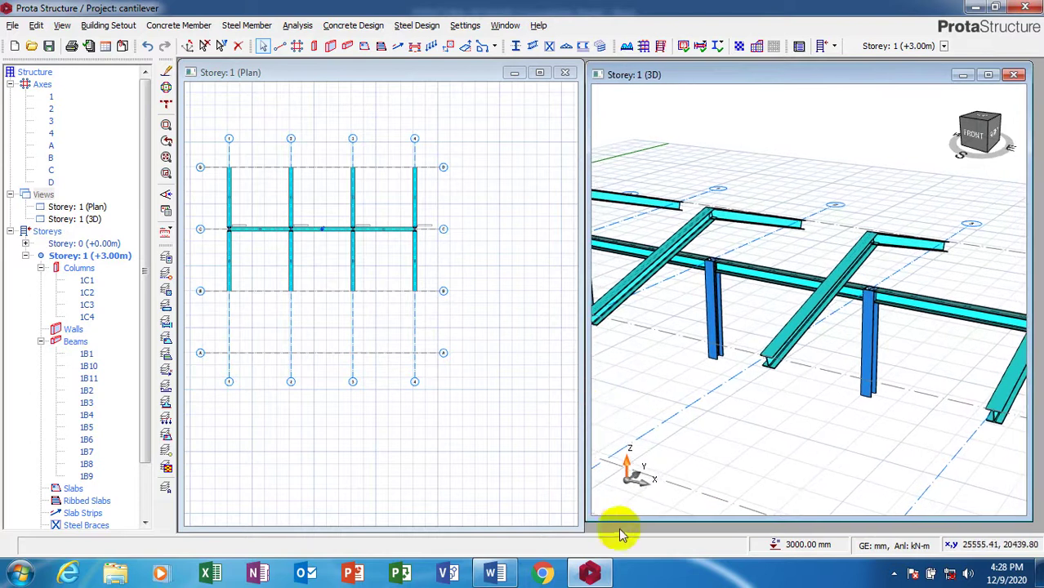
{"action": "left_click_drag", "start_coordinate": [630, 519], "coordinate": [624, 529]}
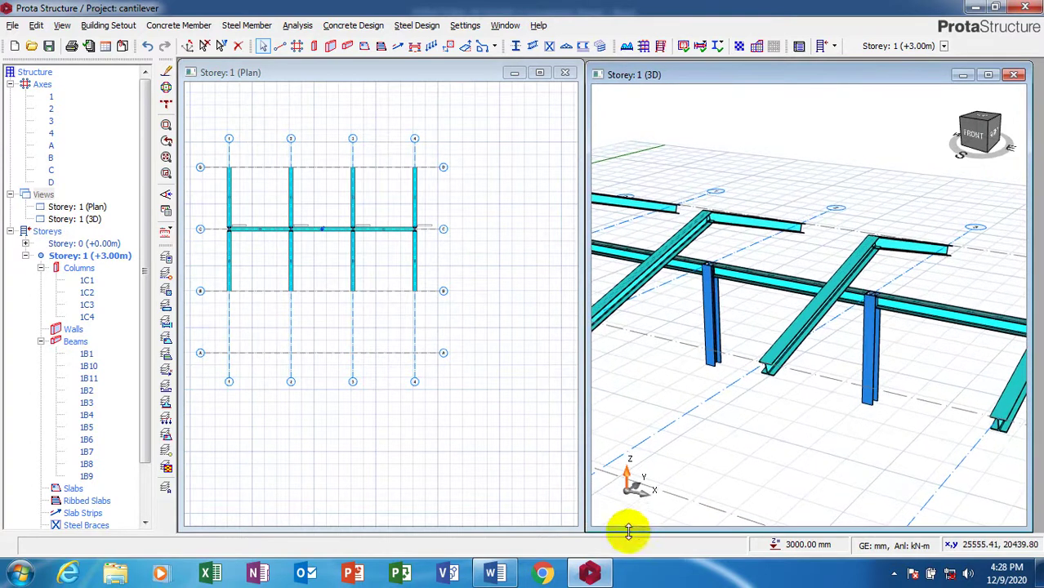
Step: Open the summary table for the four sloping beams between axes C and D on axes 1 to 4
{"action": "left_click", "coordinate": [473, 254]}
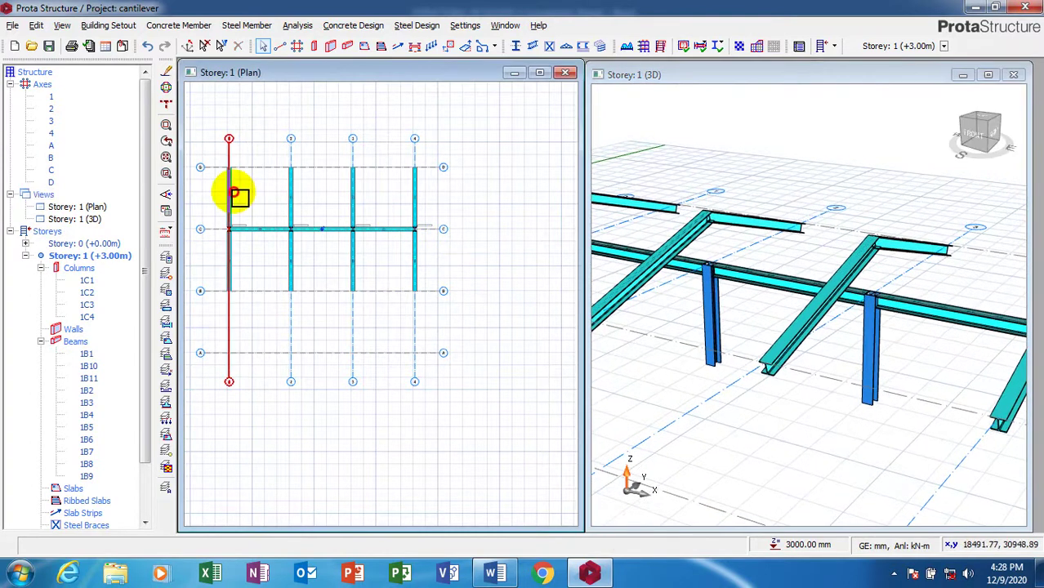
{"action": "key", "text": "Escape"}
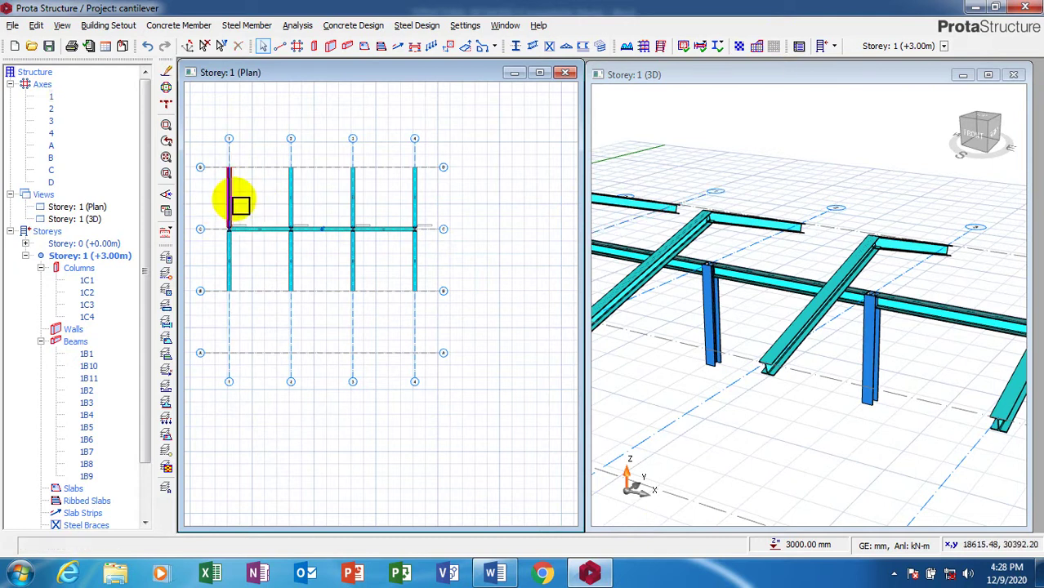
{"action": "left_click", "coordinate": [296, 198]}
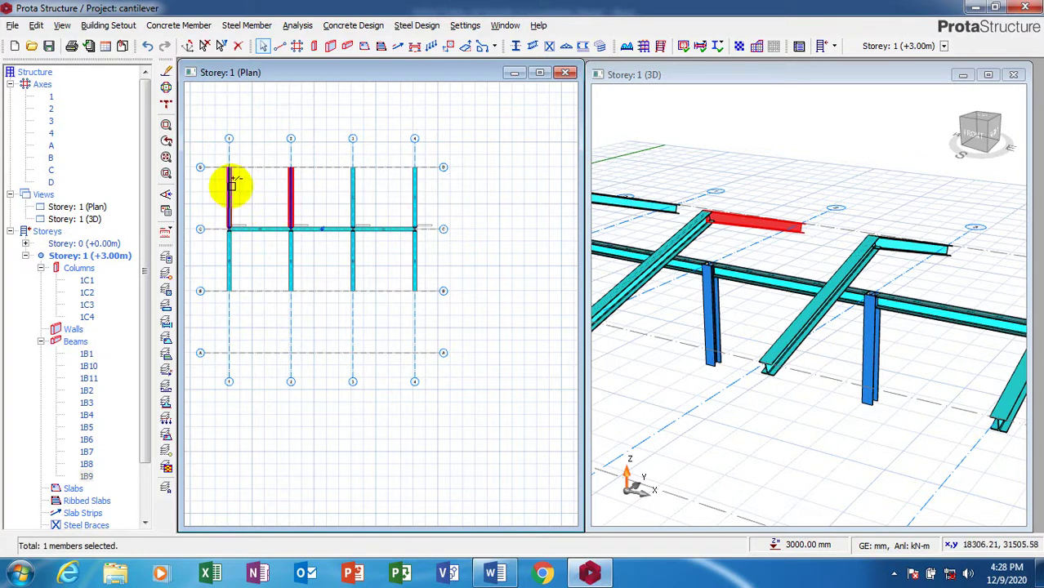
{"action": "left_click", "coordinate": [232, 185]}
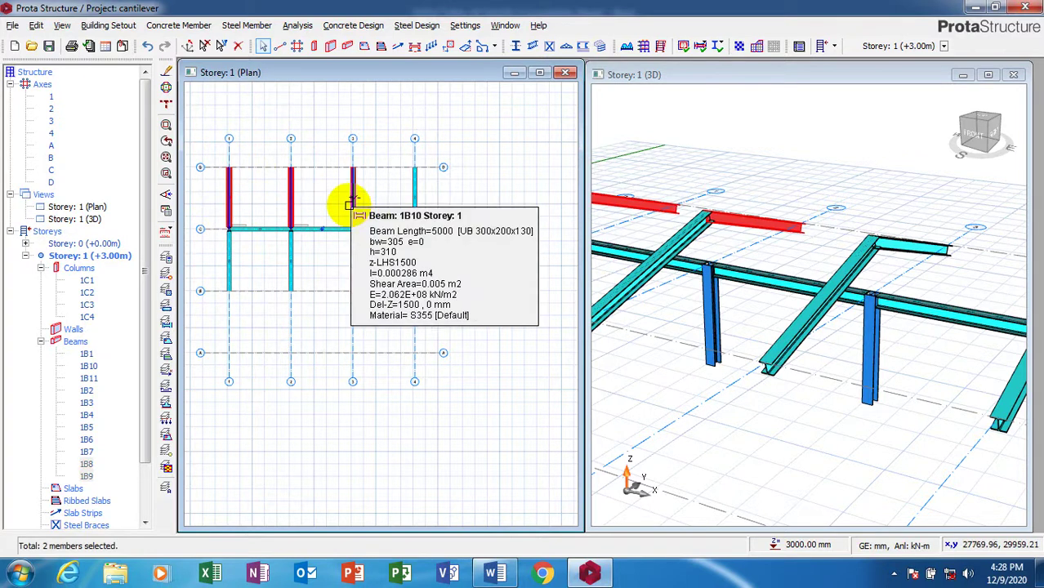
{"action": "left_click", "coordinate": [351, 203]}
{"action": "left_click", "coordinate": [420, 196]}
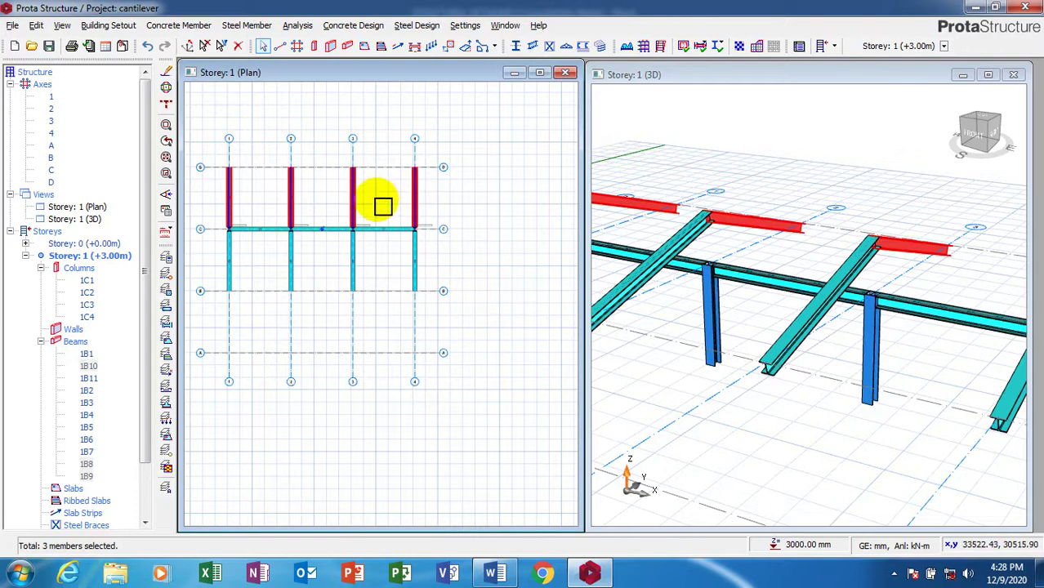
{"action": "right_click", "coordinate": [384, 196]}
{"action": "left_click", "coordinate": [405, 205]}
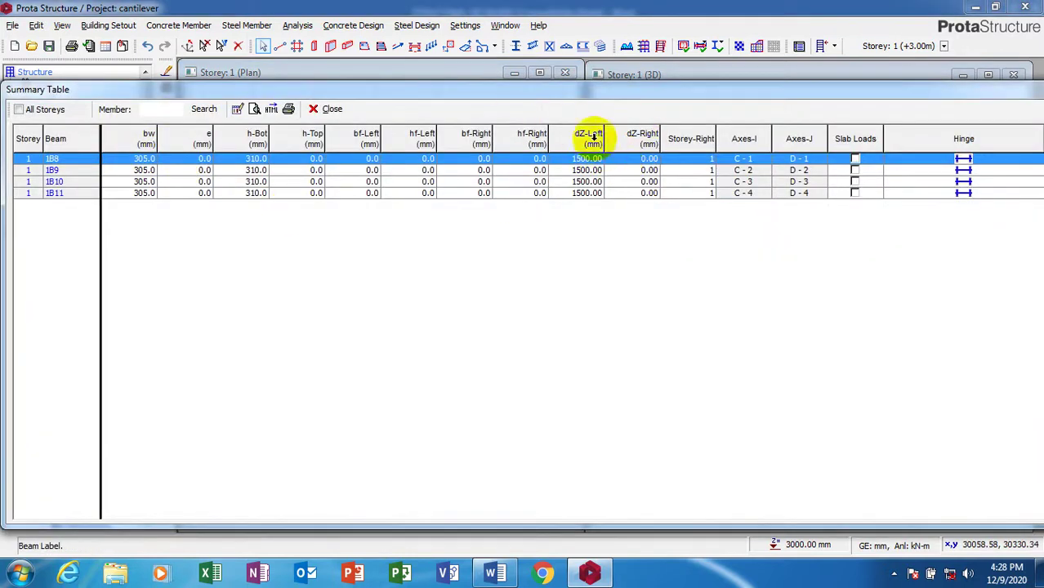
Step: Set dZ-Left to 0 mm for all four beams in the summary table at once
{"action": "left_click", "coordinate": [593, 137]}
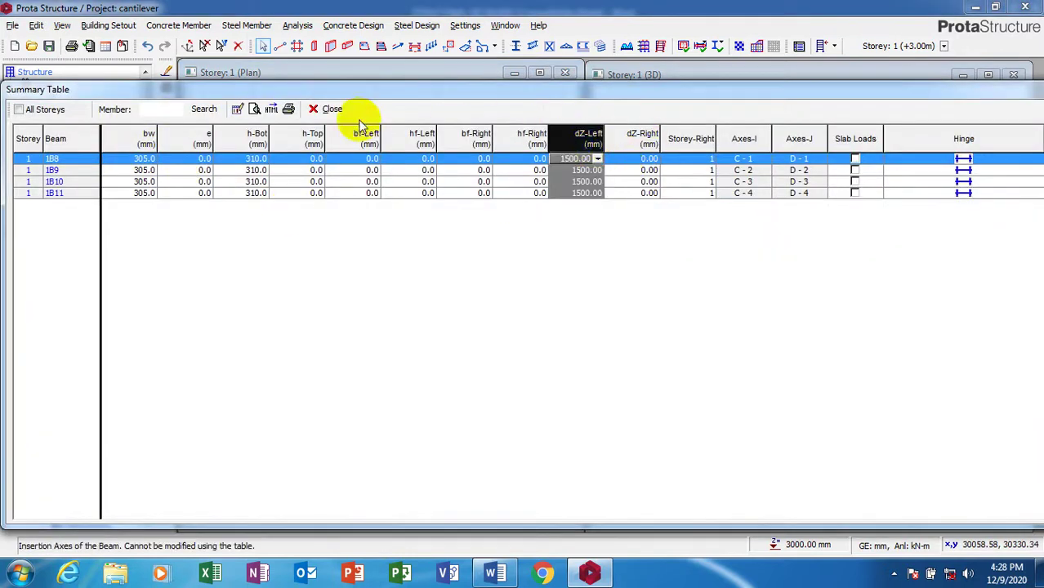
{"action": "left_click", "coordinate": [237, 111]}
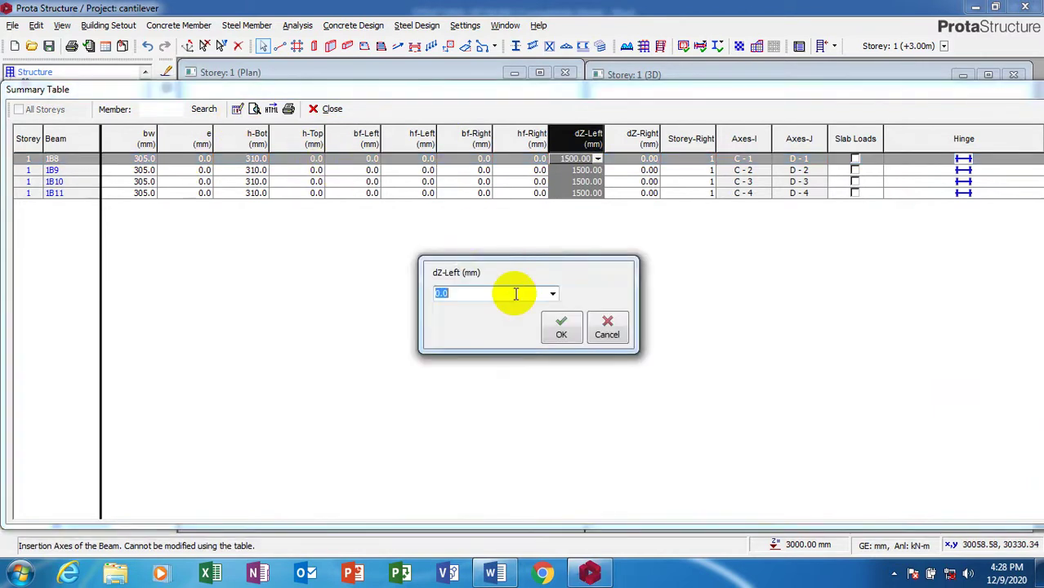
{"action": "type", "text": "0"}
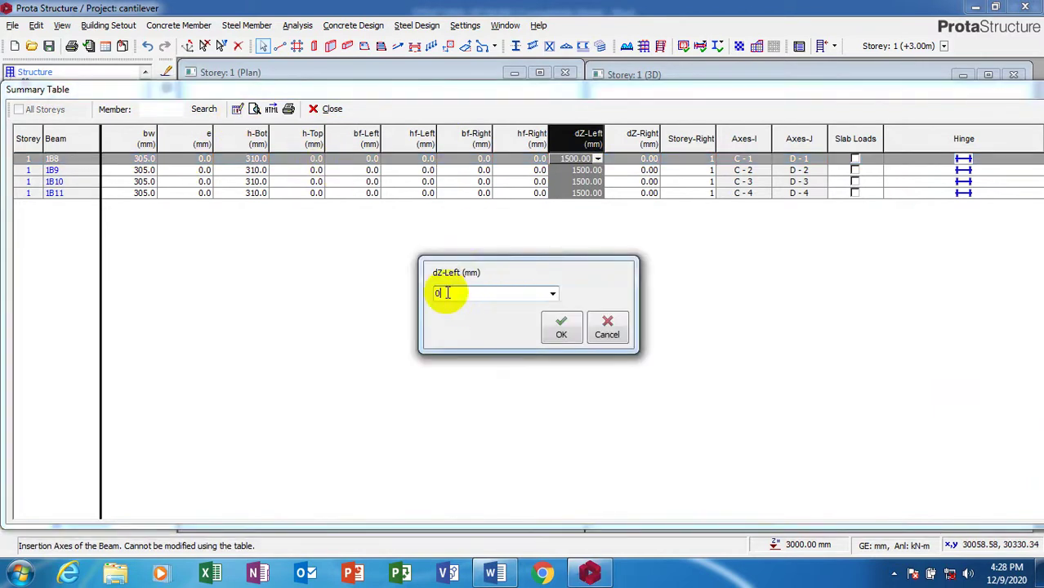
{"action": "left_click", "coordinate": [555, 331]}
Step: Apply an hf-Right value of 1500 mm to all four beams in the summary table
{"action": "left_click", "coordinate": [525, 137]}
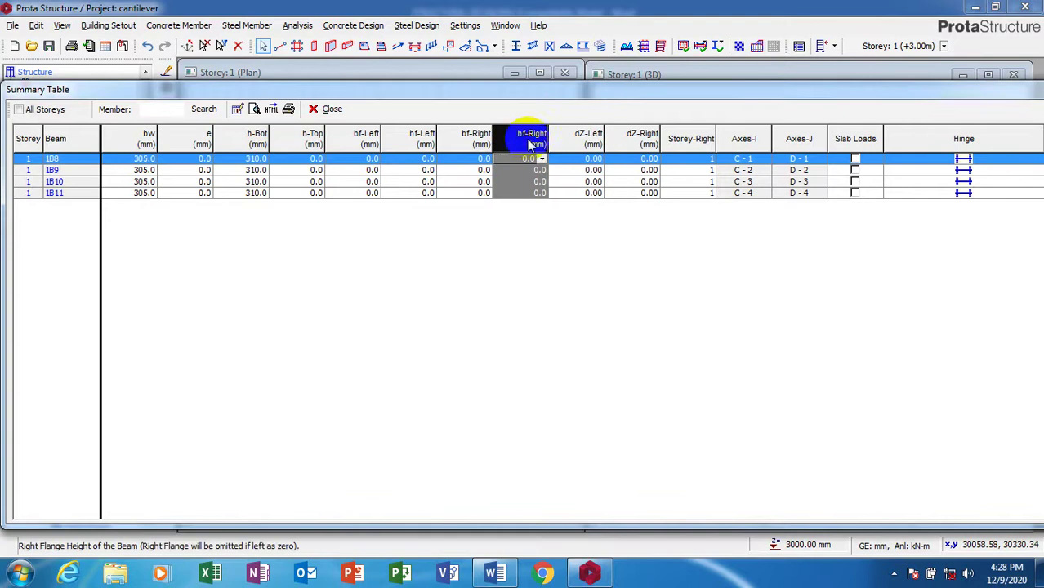
{"action": "left_click", "coordinate": [237, 109]}
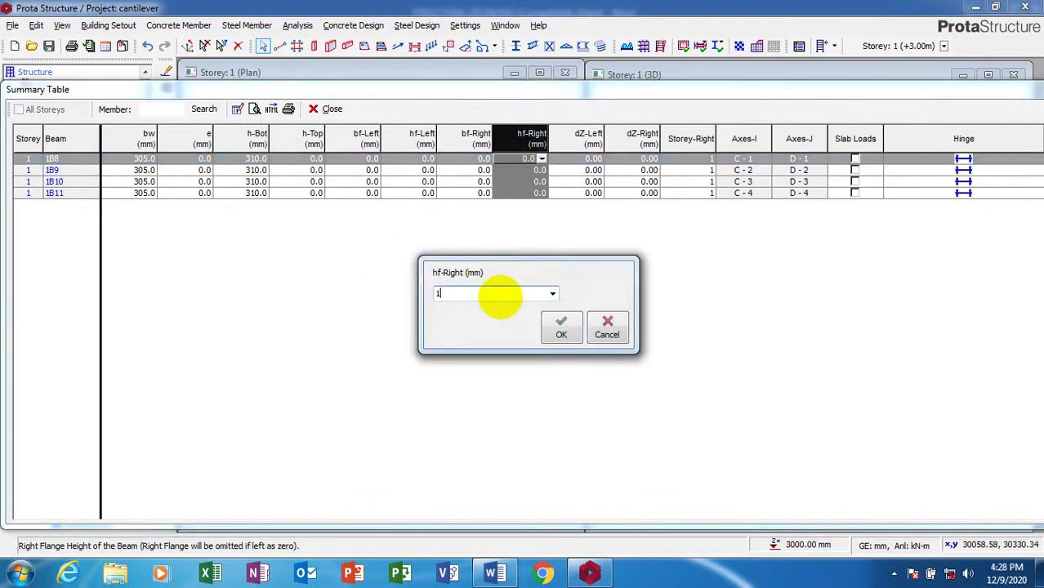
{"action": "type", "text": "1500"}
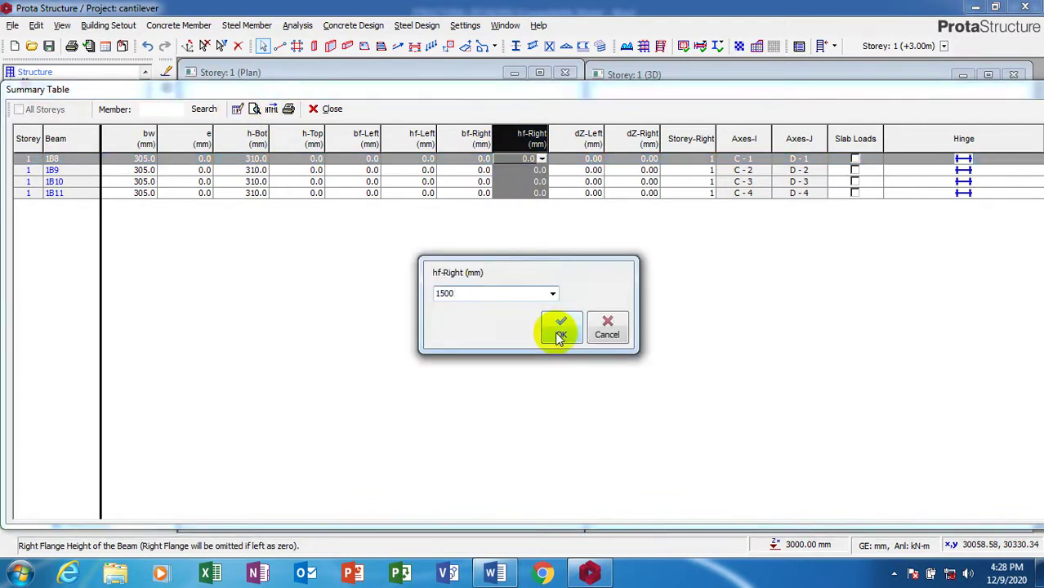
{"action": "left_click", "coordinate": [561, 335]}
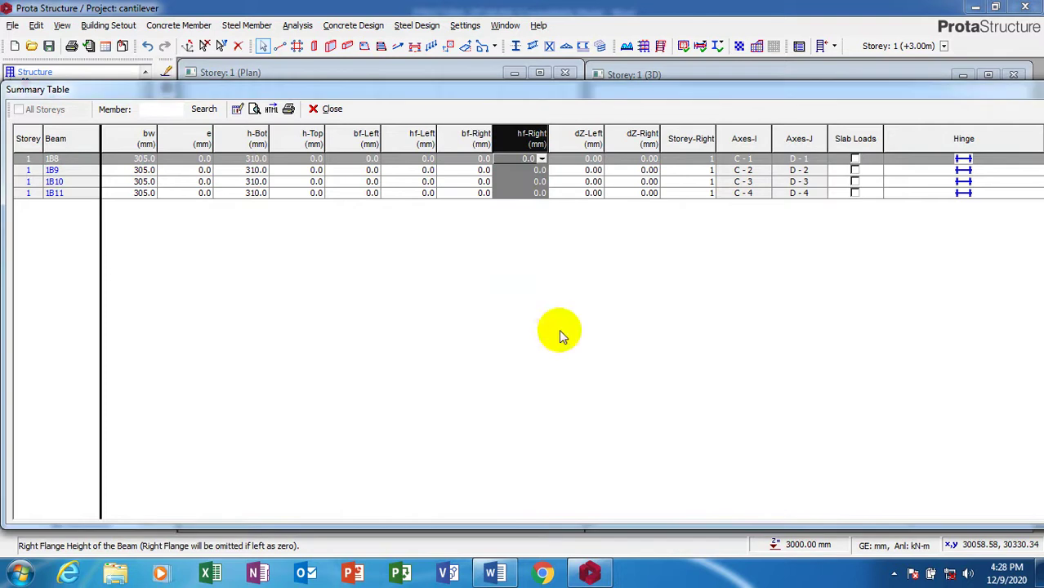
Step: Check the hf-Right values of the four beams between axes C and D in their summary table
{"action": "left_click", "coordinate": [319, 113]}
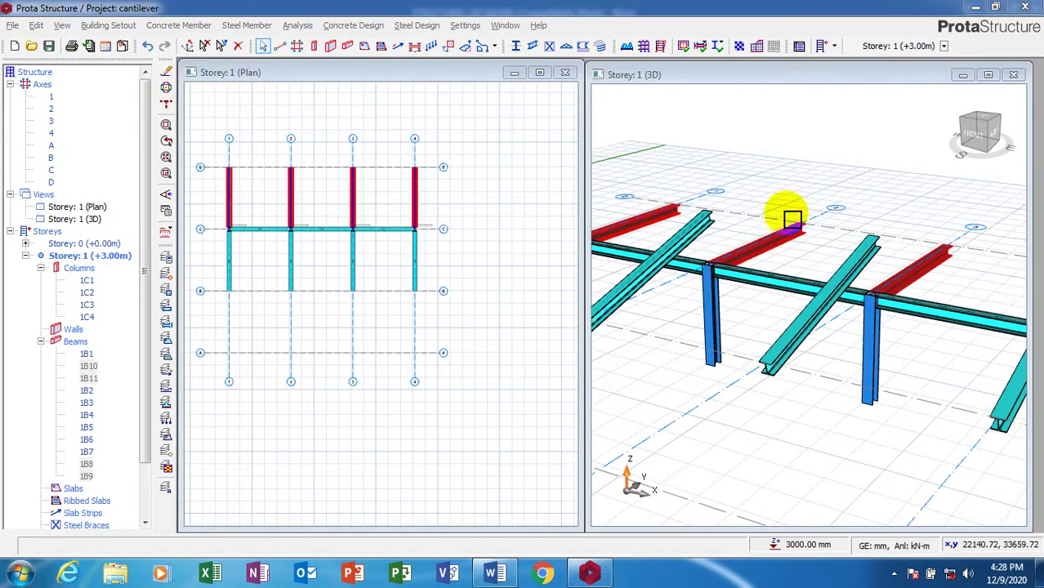
{"action": "mouse_move", "coordinate": [789, 216]}
{"action": "left_mouse_down"}
{"action": "mouse_move", "coordinate": [799, 180]}
{"action": "mouse_move", "coordinate": [820, 205]}
{"action": "mouse_move", "coordinate": [980, 241]}
{"action": "mouse_move", "coordinate": [939, 261]}
{"action": "mouse_move", "coordinate": [983, 296]}
{"action": "mouse_move", "coordinate": [806, 373]}
{"action": "mouse_move", "coordinate": [724, 310]}
{"action": "mouse_move", "coordinate": [734, 303]}
{"action": "mouse_move", "coordinate": [776, 347]}
{"action": "mouse_move", "coordinate": [697, 303]}
{"action": "mouse_move", "coordinate": [717, 351]}
{"action": "mouse_move", "coordinate": [820, 347]}
{"action": "mouse_move", "coordinate": [726, 326]}
{"action": "mouse_move", "coordinate": [751, 347]}
{"action": "mouse_move", "coordinate": [920, 344]}
{"action": "mouse_move", "coordinate": [880, 354]}
{"action": "mouse_move", "coordinate": [887, 347]}
{"action": "left_mouse_up"}
{"action": "left_click", "coordinate": [887, 347]}
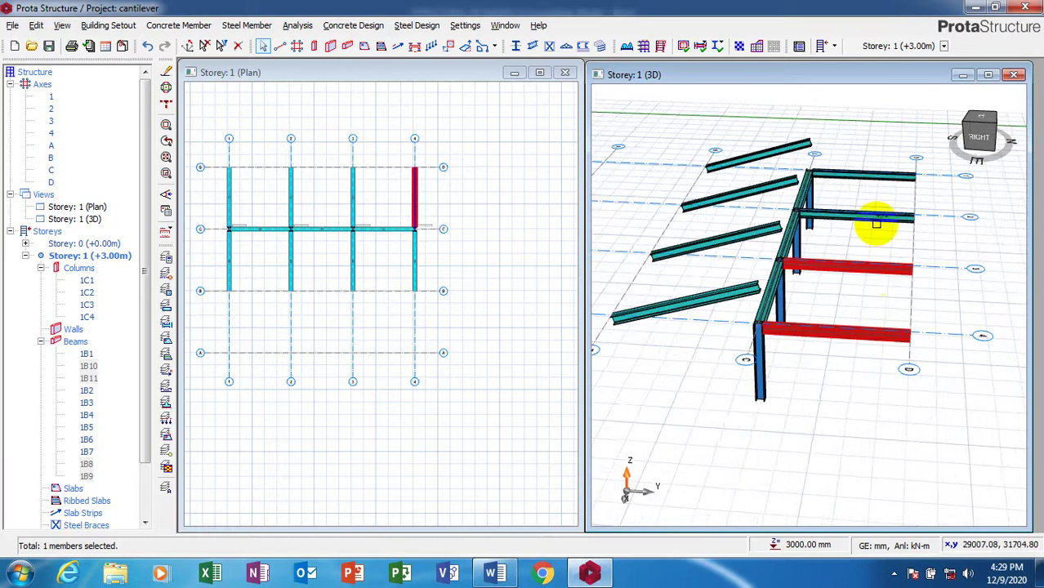
{"action": "left_click", "coordinate": [878, 279]}
{"action": "left_click", "coordinate": [885, 177]}
{"action": "left_click", "coordinate": [882, 177]}
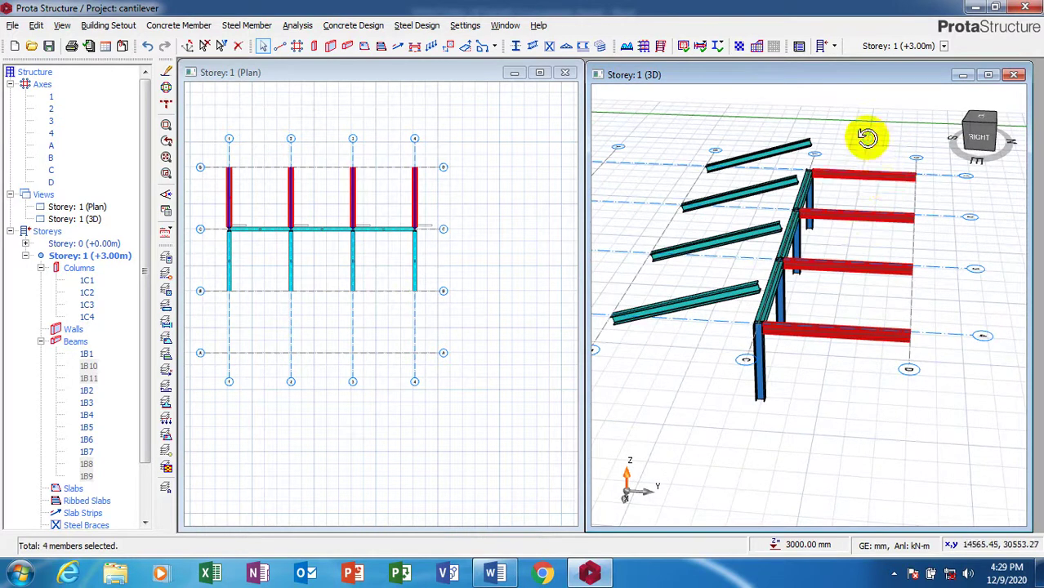
{"action": "right_click", "coordinate": [864, 145]}
{"action": "left_click", "coordinate": [741, 147]}
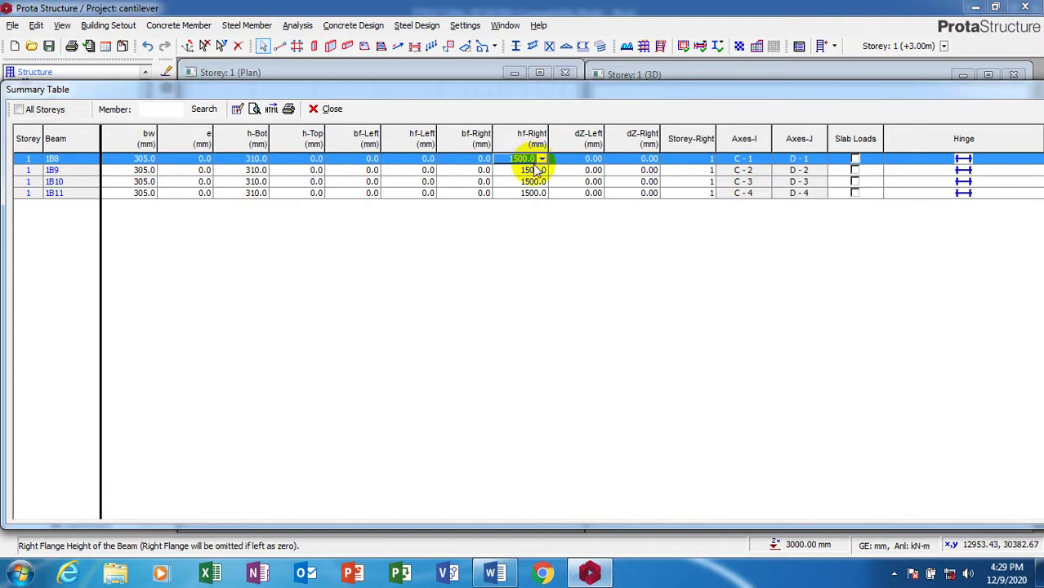
{"action": "left_click", "coordinate": [330, 110]}
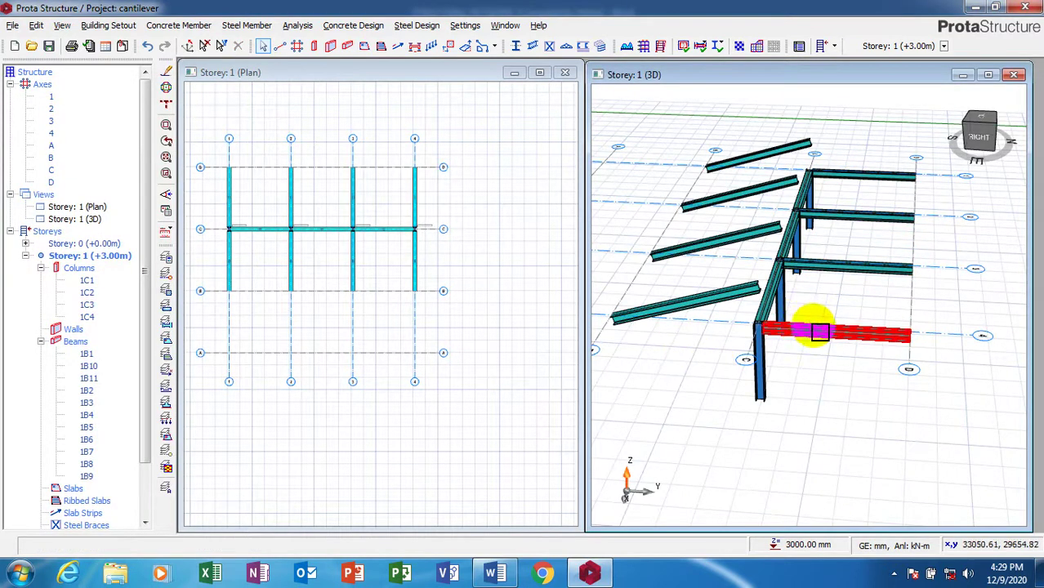
Step: Reselect the four beams between axes C and D in the 3D view and open their summary table
{"action": "mouse_move", "coordinate": [951, 381]}
{"action": "left_mouse_down"}
{"action": "mouse_move", "coordinate": [833, 349]}
{"action": "mouse_move", "coordinate": [785, 321]}
{"action": "mouse_move", "coordinate": [804, 366]}
{"action": "mouse_move", "coordinate": [900, 398]}
{"action": "mouse_move", "coordinate": [962, 363]}
{"action": "left_mouse_up"}
{"action": "scroll", "coordinate": [929, 350], "scroll_direction": "up", "scroll_amount": 2}
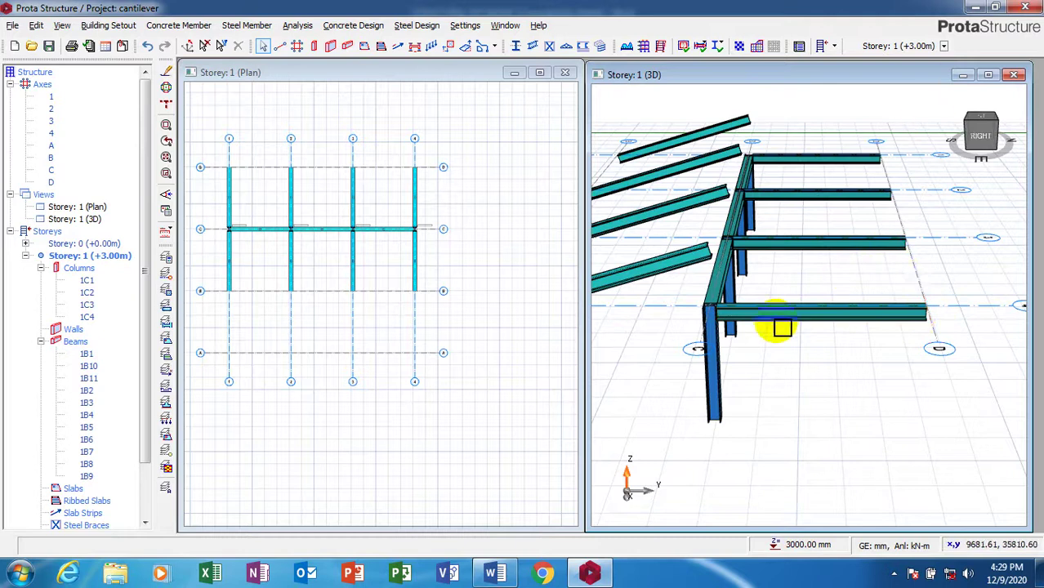
{"action": "left_click", "coordinate": [912, 325]}
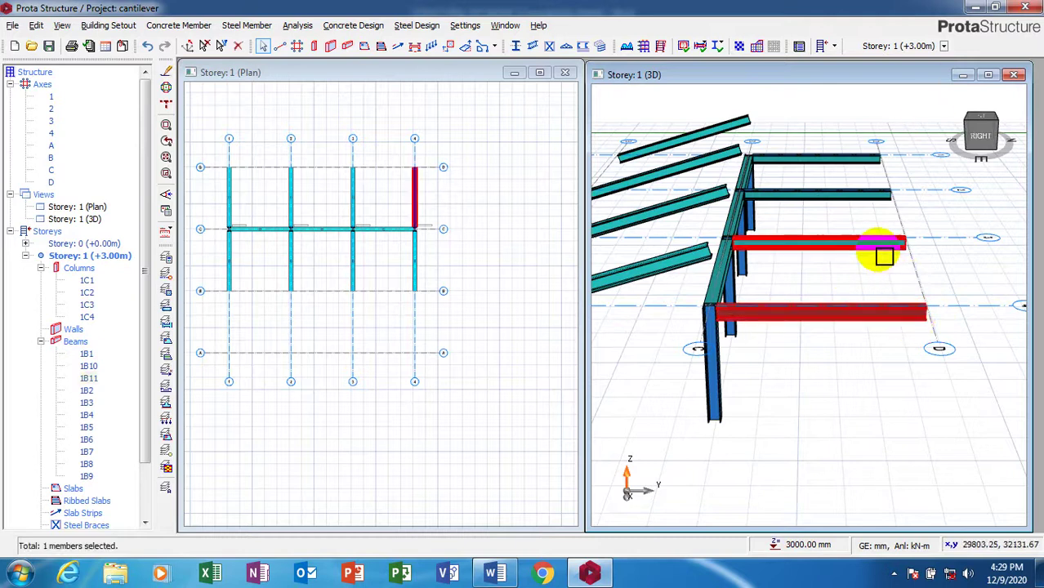
{"action": "left_click", "coordinate": [883, 255]}
{"action": "left_click", "coordinate": [850, 197]}
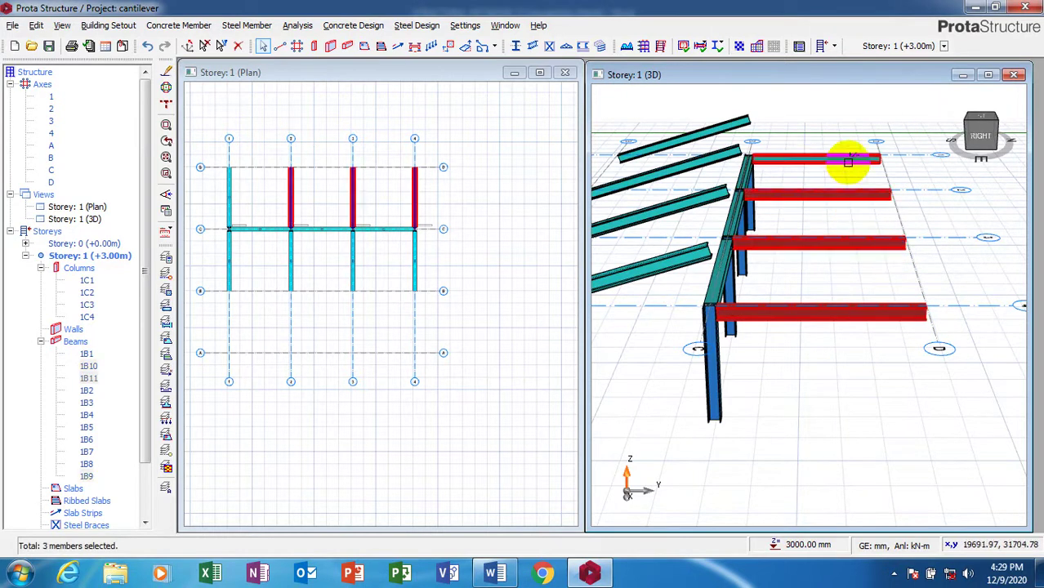
{"action": "right_click", "coordinate": [849, 164]}
{"action": "left_click", "coordinate": [676, 170]}
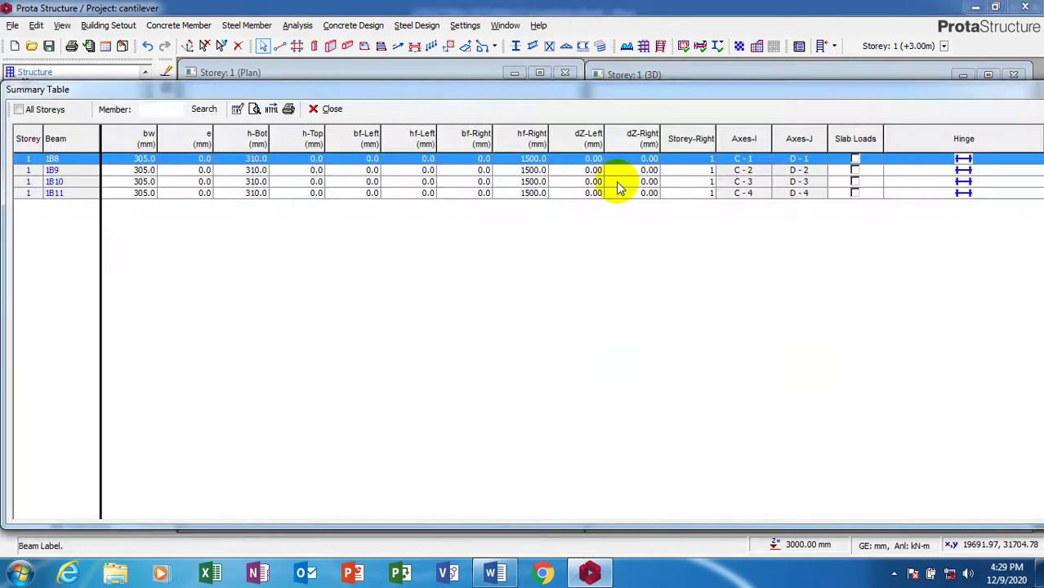
Step: Reset hf-Right to 0 mm for all four beams at once and close the summary table
{"action": "left_click", "coordinate": [533, 135]}
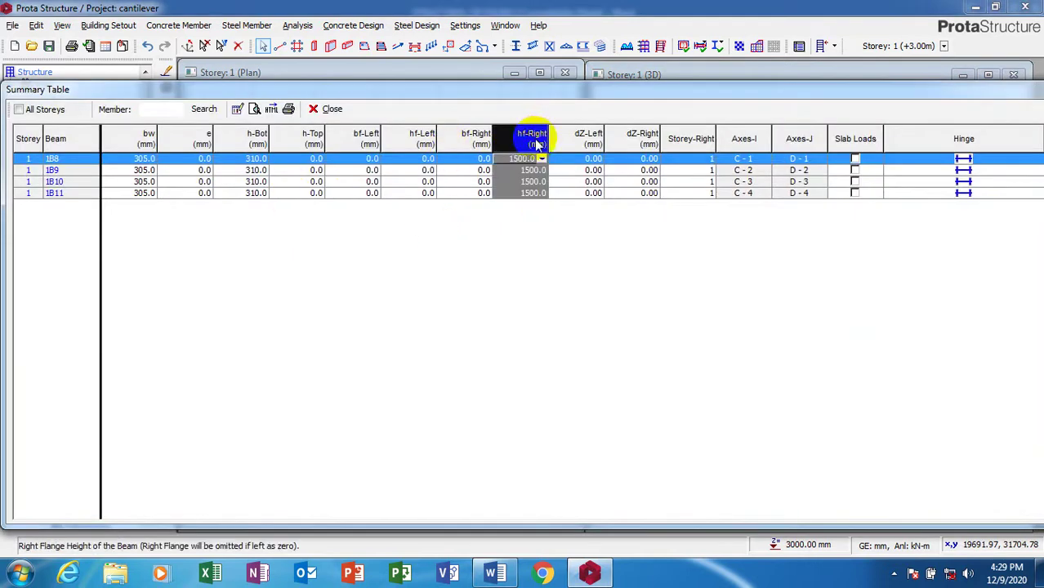
{"action": "left_click", "coordinate": [249, 110]}
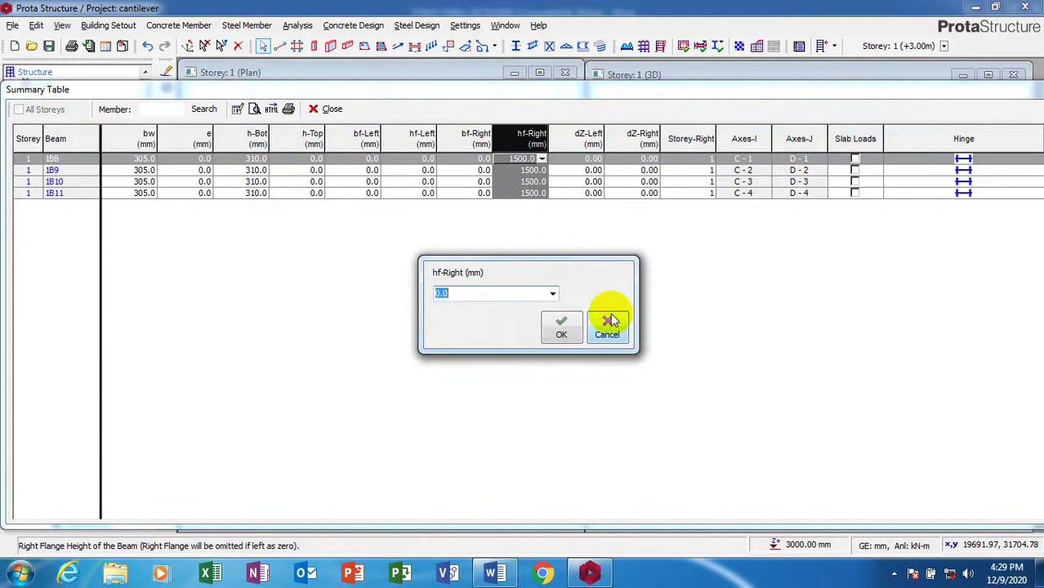
{"action": "left_click", "coordinate": [564, 331]}
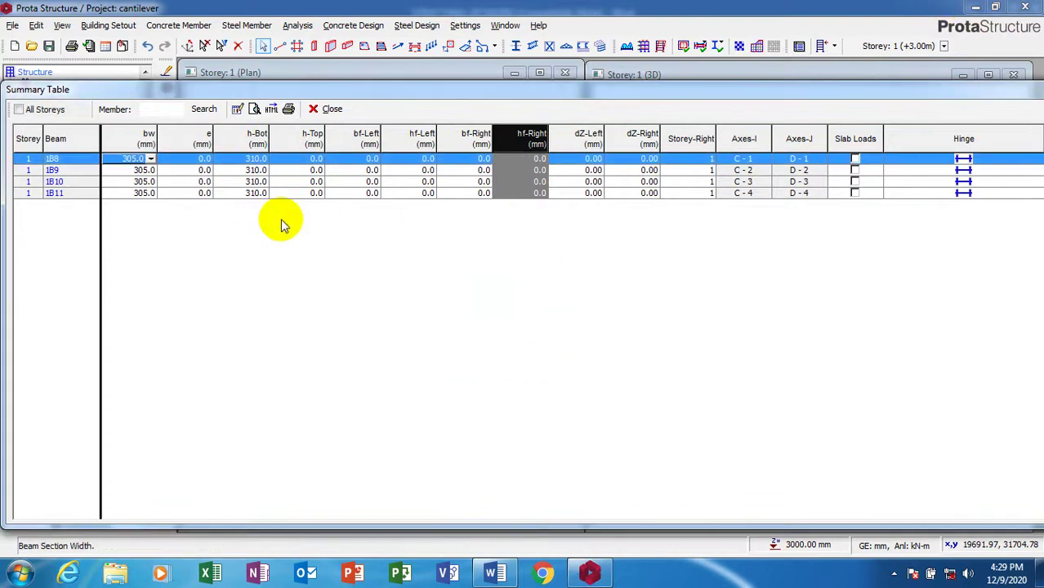
{"action": "left_click", "coordinate": [316, 171]}
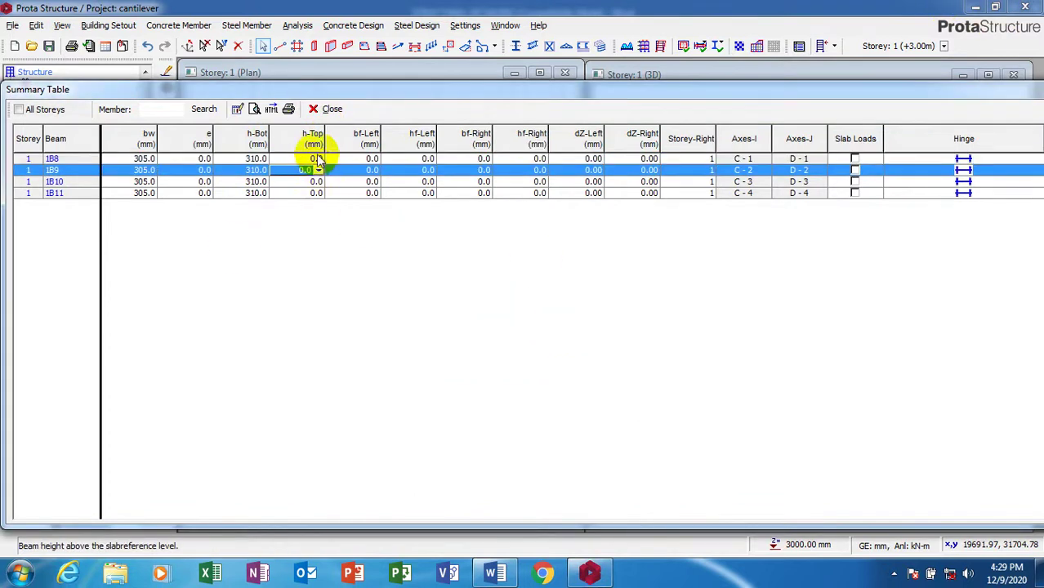
{"action": "left_click", "coordinate": [330, 110]}
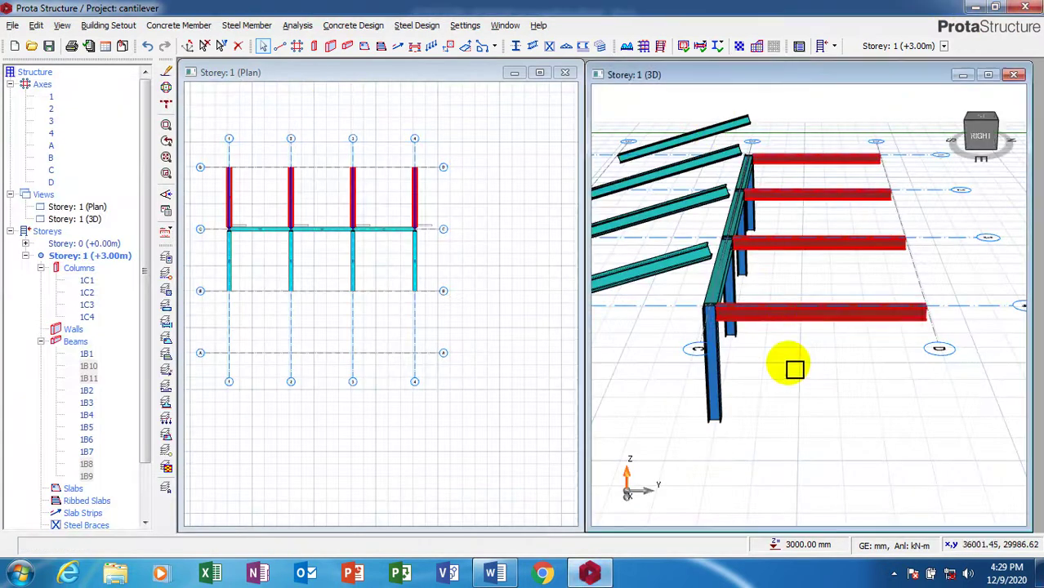
Step: Open the summary table for the four C–D beams on axes 1 to 4 and move it clear of the 3D beams
{"action": "scroll", "coordinate": [809, 286], "scroll_direction": "down", "scroll_amount": 2}
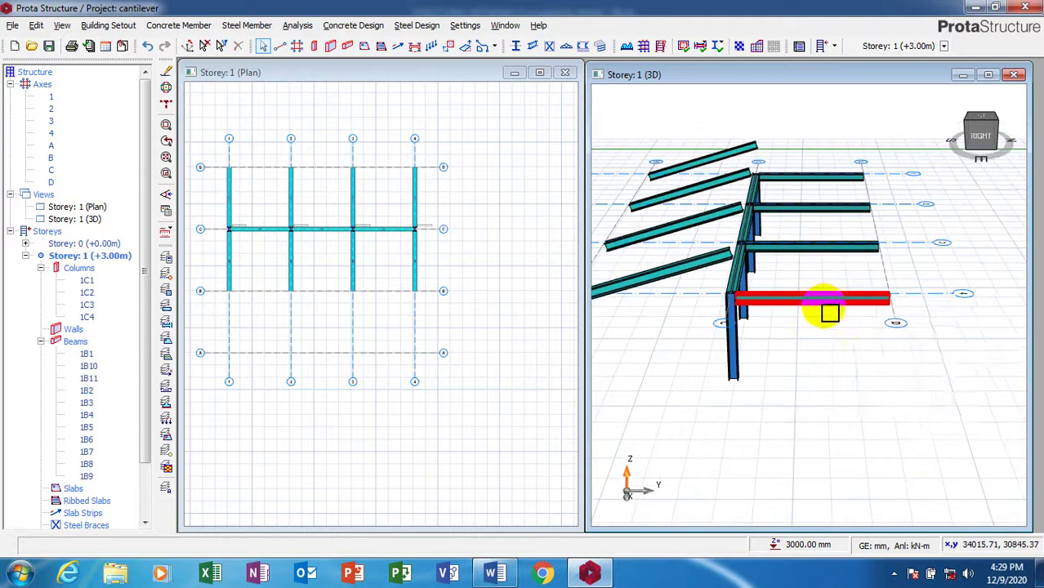
{"action": "left_click", "coordinate": [831, 245]}
{"action": "left_click", "coordinate": [831, 208]}
{"action": "left_click", "coordinate": [830, 178]}
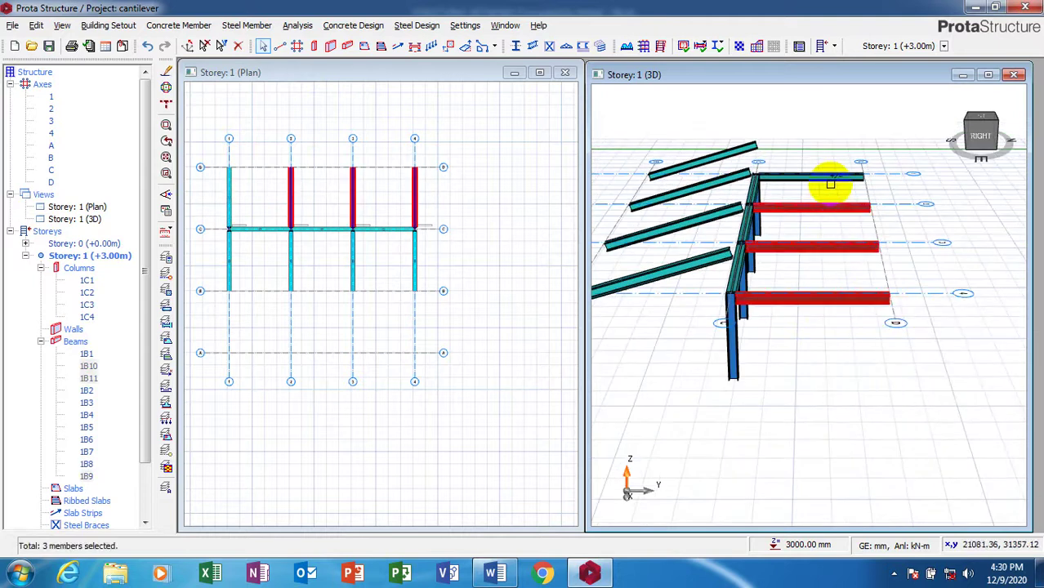
{"action": "right_click", "coordinate": [830, 183]}
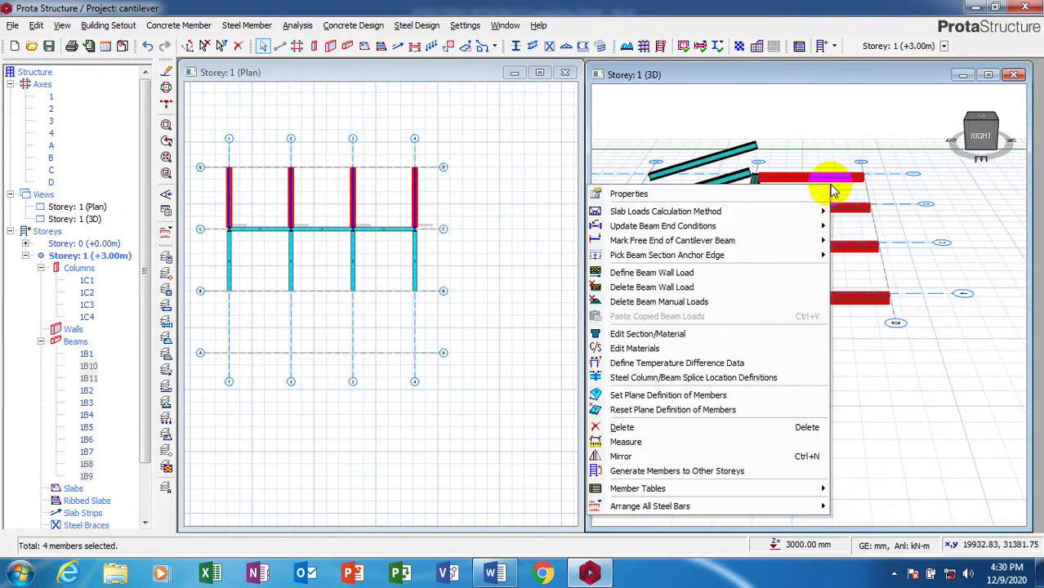
{"action": "left_click", "coordinate": [703, 193]}
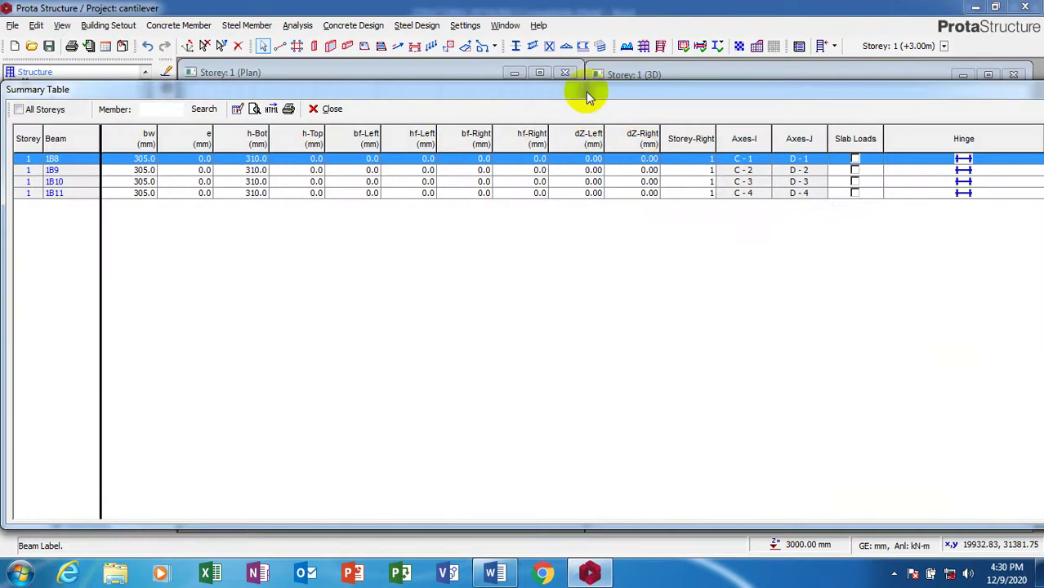
{"action": "left_click_drag", "start_coordinate": [585, 88], "coordinate": [484, 254]}
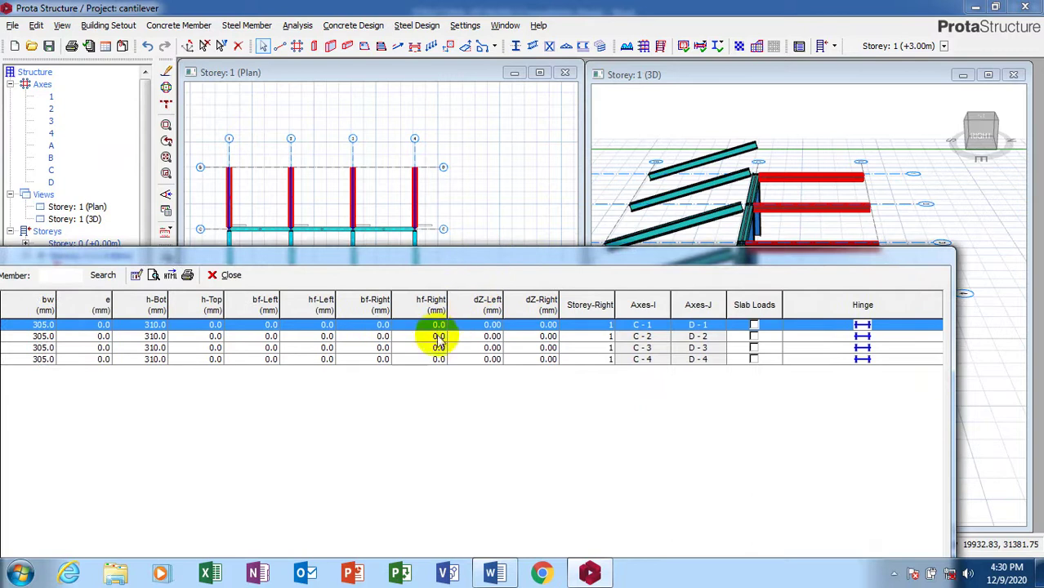
Step: Set dZ-Right to 1500 mm for all four C–D beams at once and close the summary table
{"action": "left_click", "coordinate": [431, 301]}
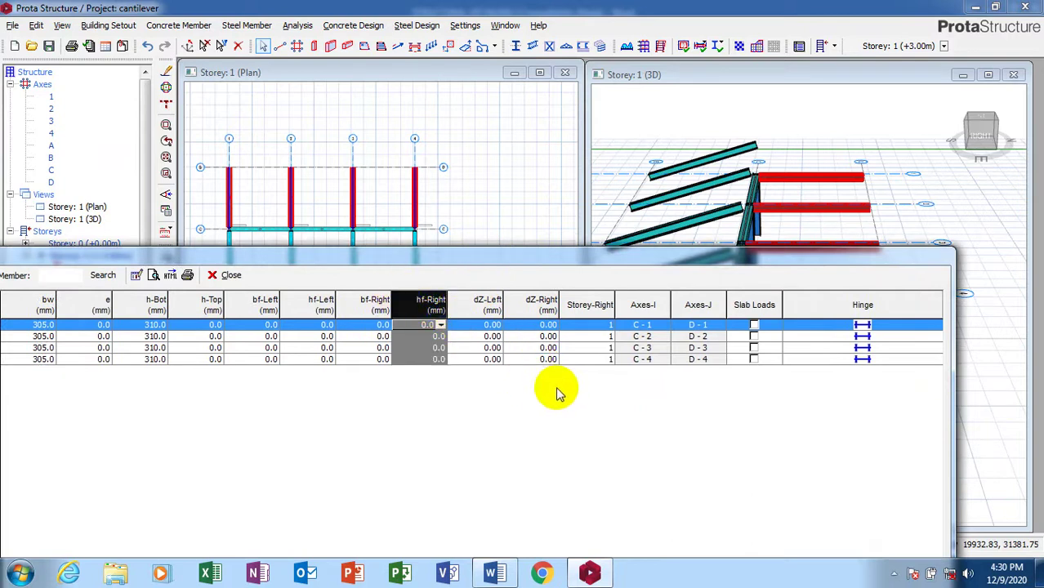
{"action": "left_click", "coordinate": [533, 302]}
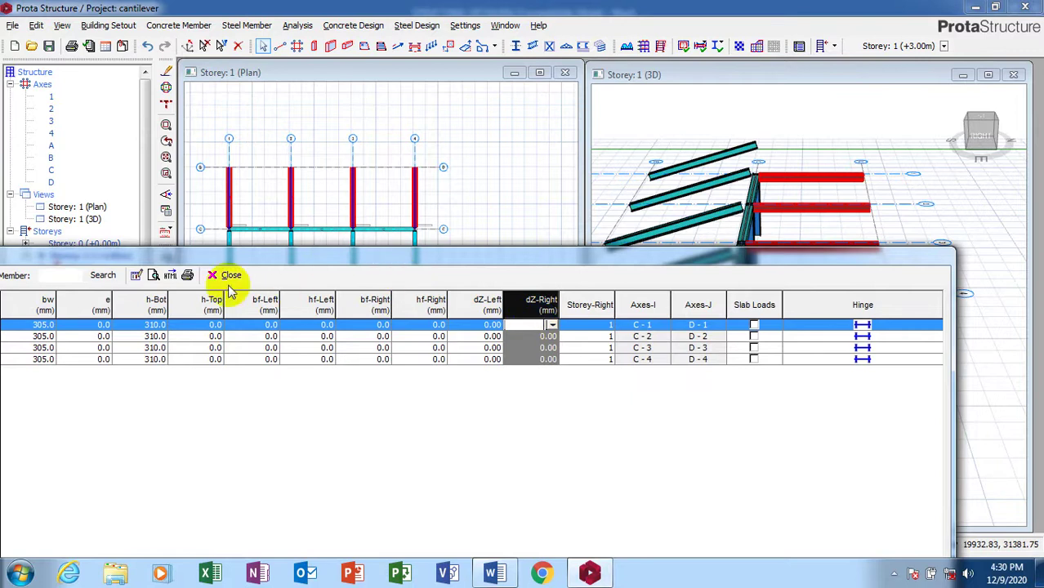
{"action": "left_click", "coordinate": [138, 275]}
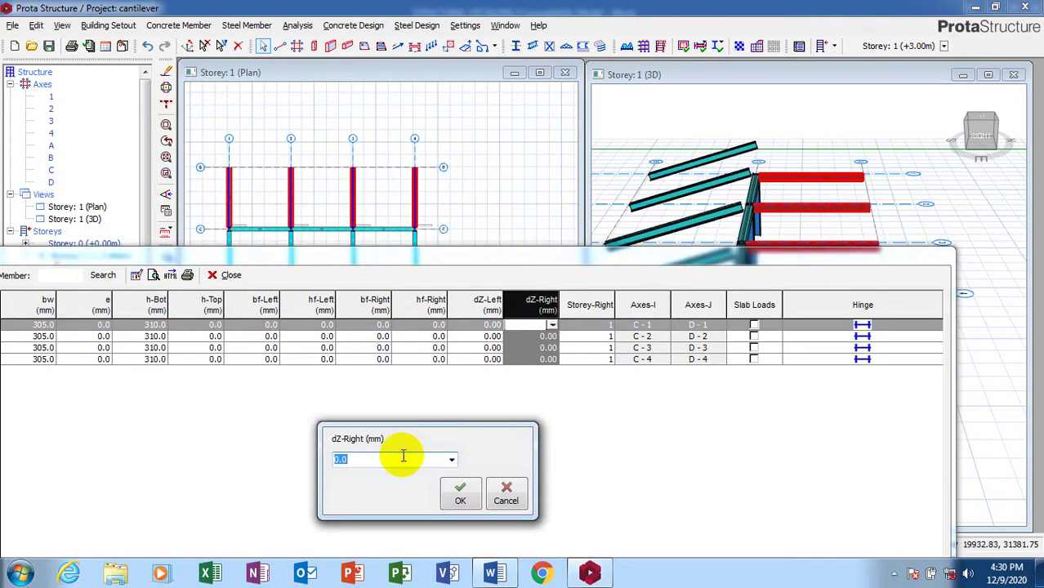
{"action": "type", "text": "1500"}
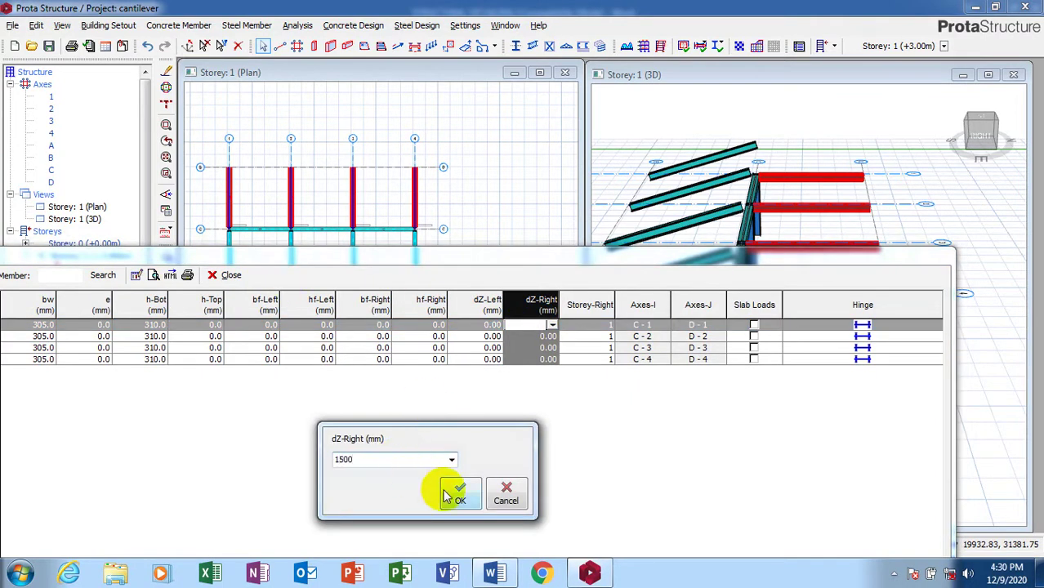
{"action": "left_click", "coordinate": [460, 498]}
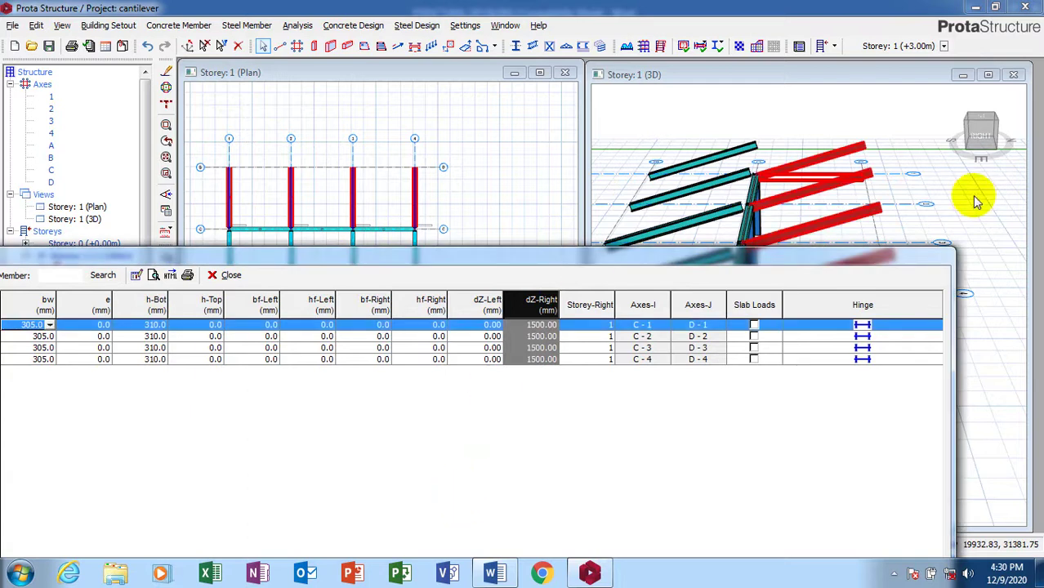
{"action": "left_click_drag", "start_coordinate": [894, 266], "coordinate": [834, 139]}
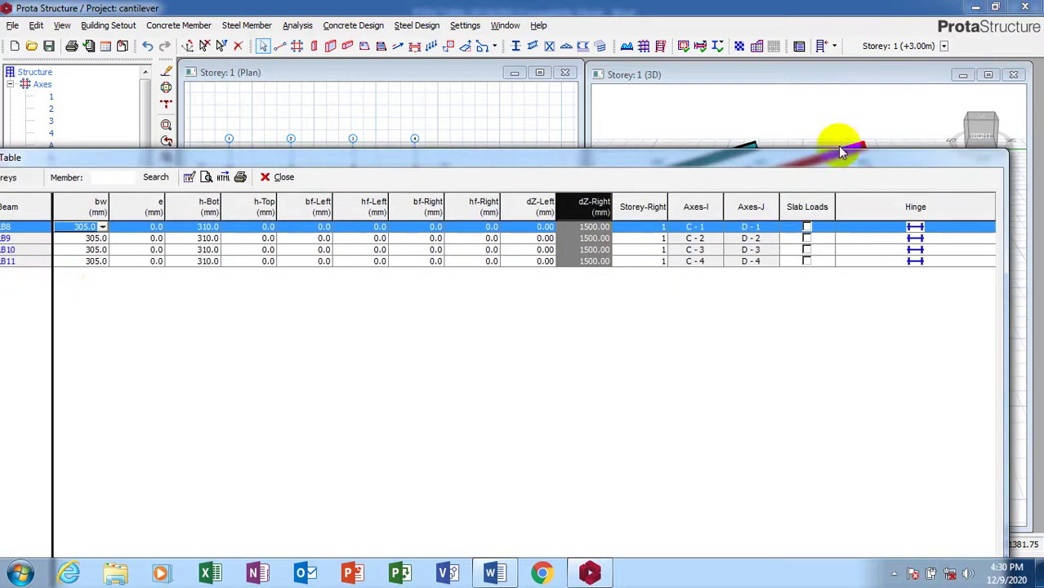
{"action": "left_click", "coordinate": [280, 175]}
Step: Select the four sloping beams between axes B and C on axes 1 to 4 and open their summary table
{"action": "left_click", "coordinate": [713, 263]}
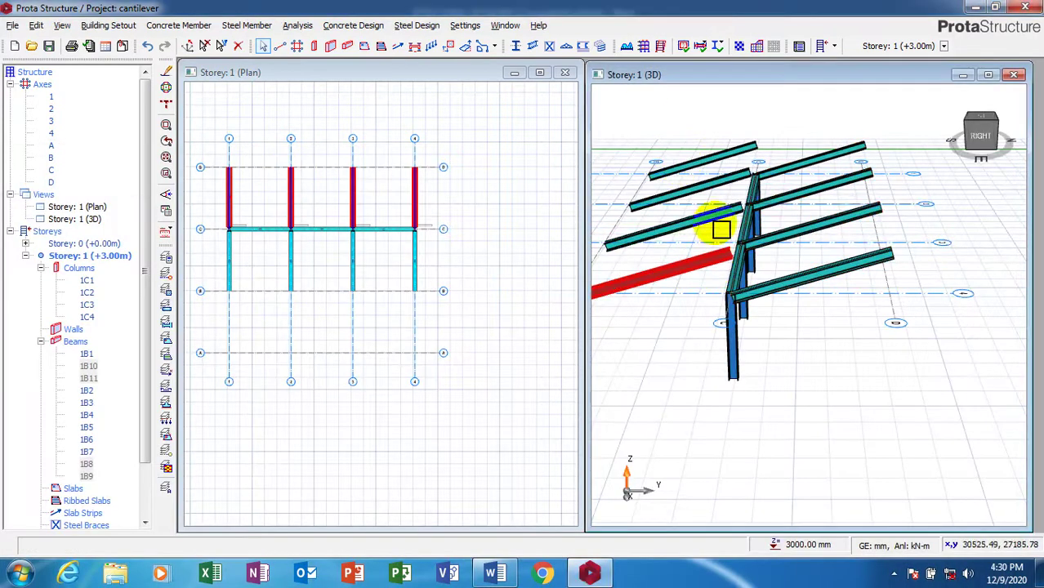
{"action": "left_click", "coordinate": [722, 218]}
{"action": "left_click", "coordinate": [727, 182]}
{"action": "left_click", "coordinate": [730, 155]}
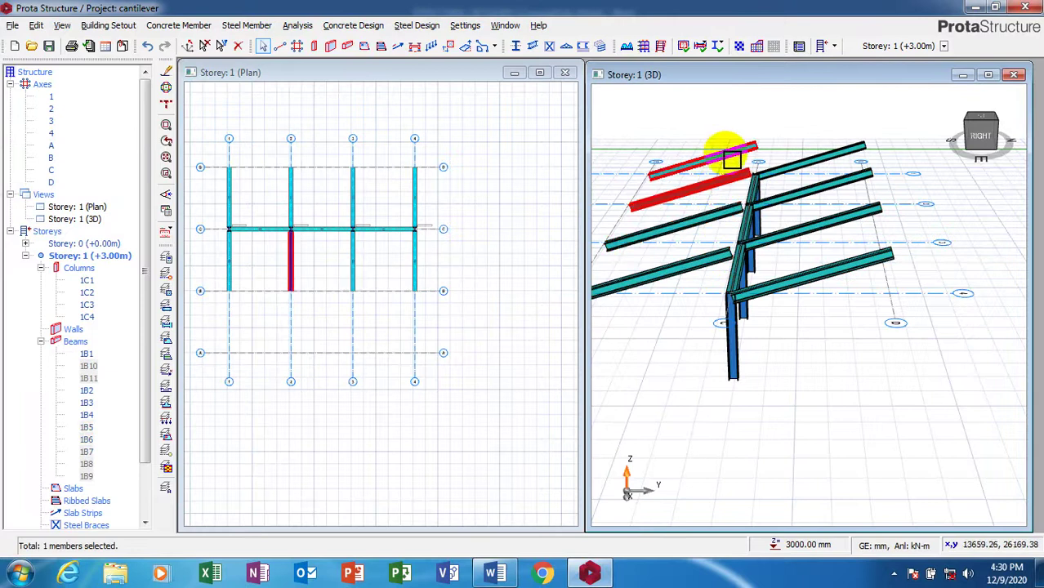
{"action": "left_click", "coordinate": [707, 266], "text": "ctrl"}
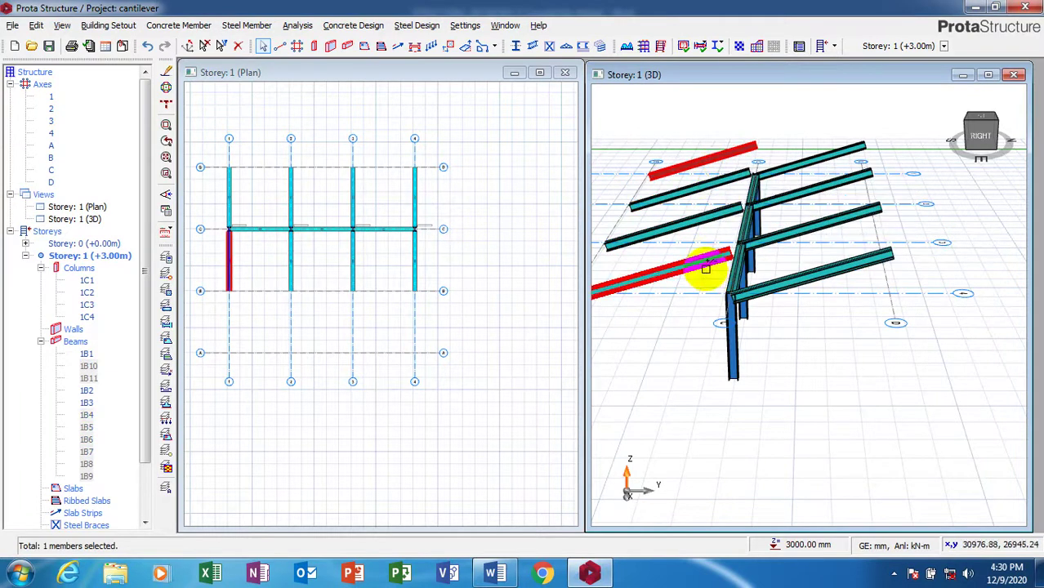
{"action": "left_click", "coordinate": [702, 219], "text": "ctrl"}
{"action": "right_click", "coordinate": [715, 194]}
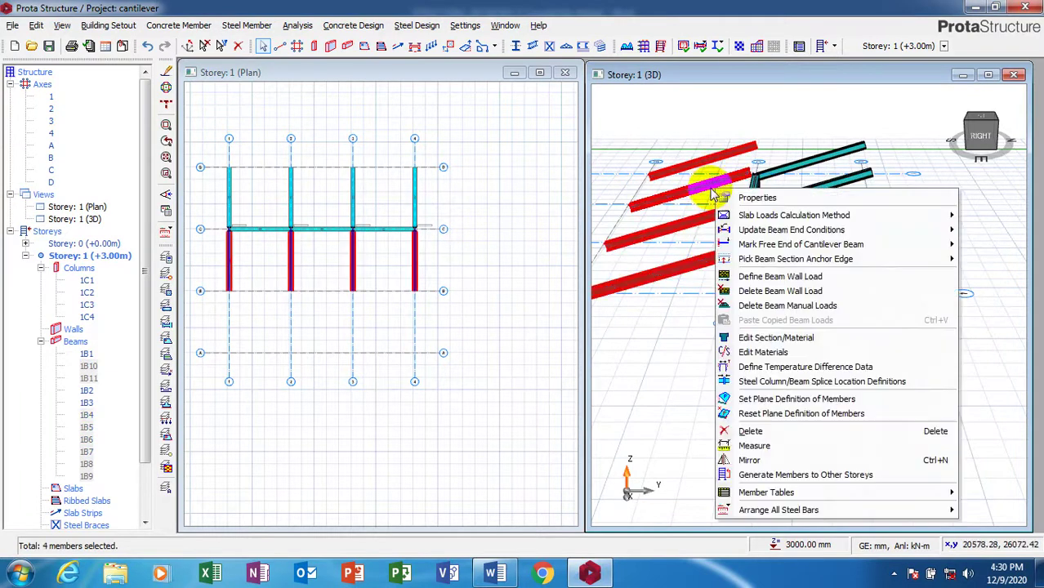
{"action": "left_click", "coordinate": [722, 196]}
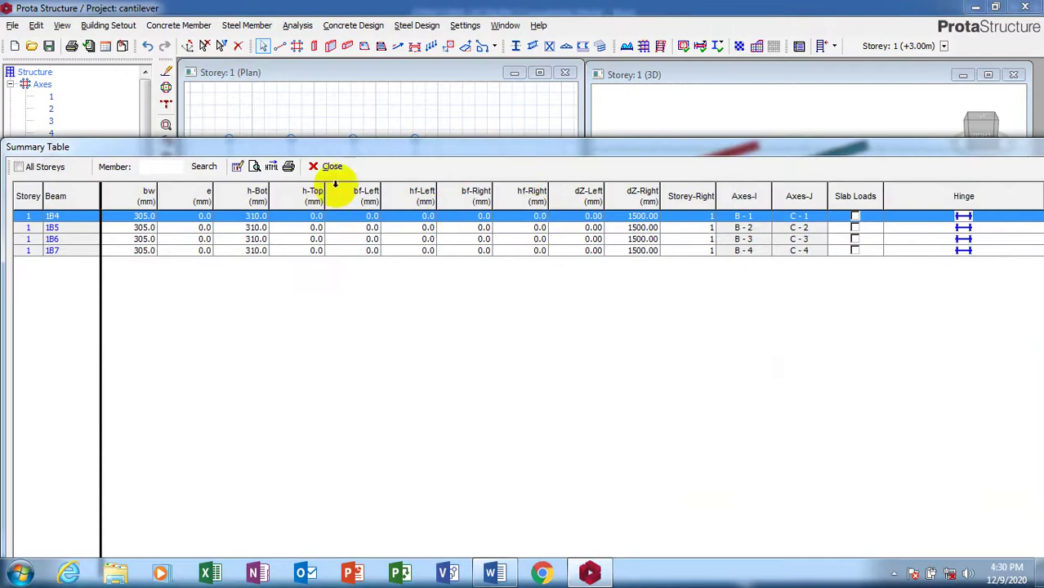
Step: Set dZ-Right to 0 mm for all four B–C beams at once and close the summary table
{"action": "left_click", "coordinate": [641, 199]}
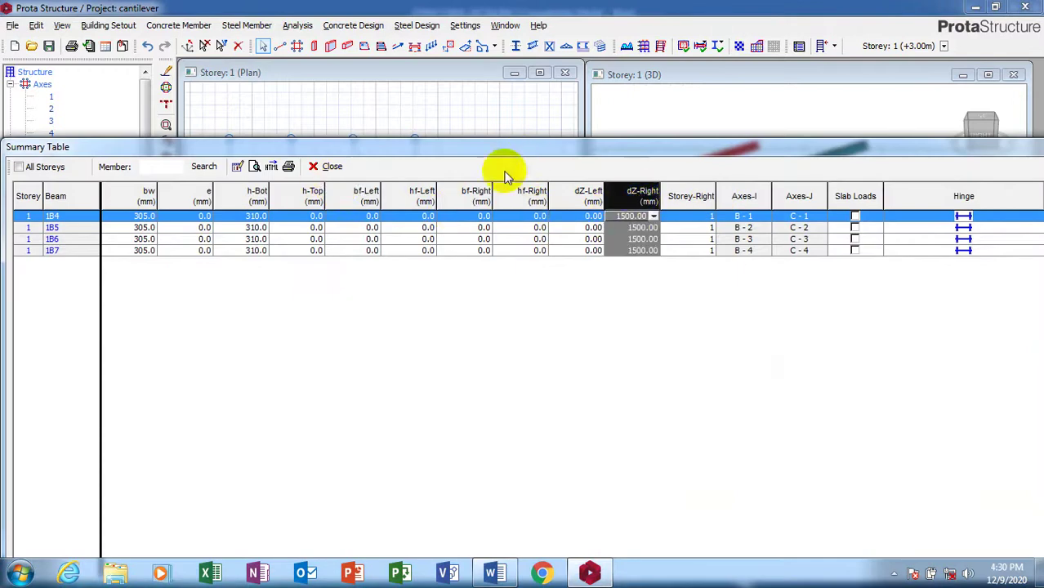
{"action": "left_click", "coordinate": [237, 165]}
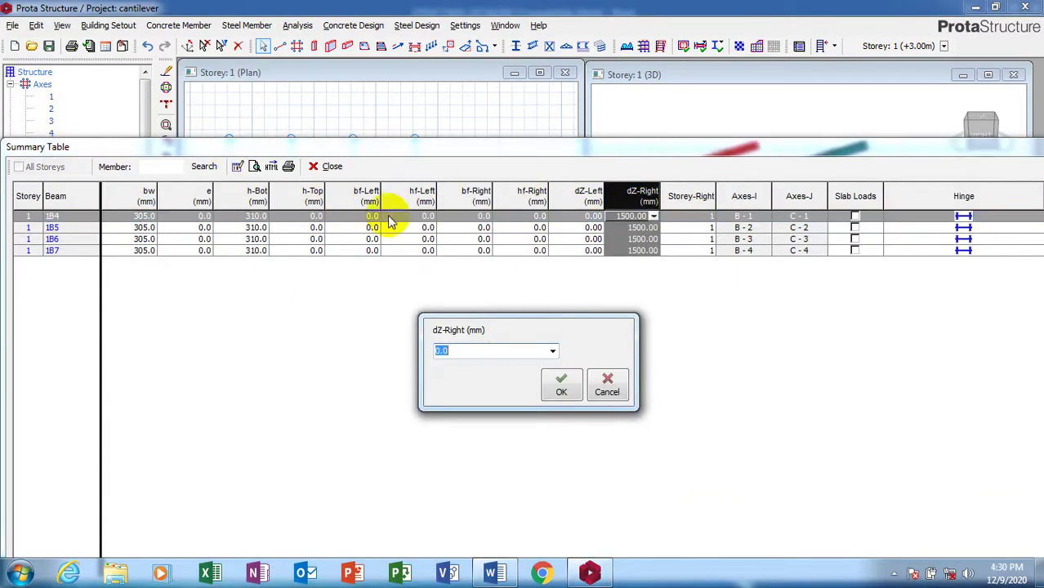
{"action": "left_click", "coordinate": [562, 393]}
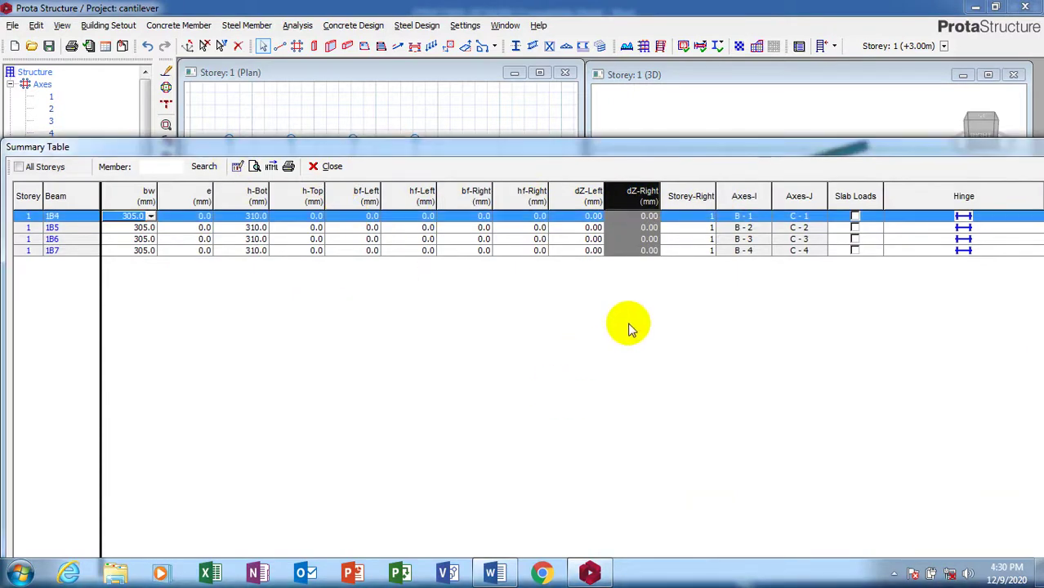
{"action": "left_click", "coordinate": [331, 167]}
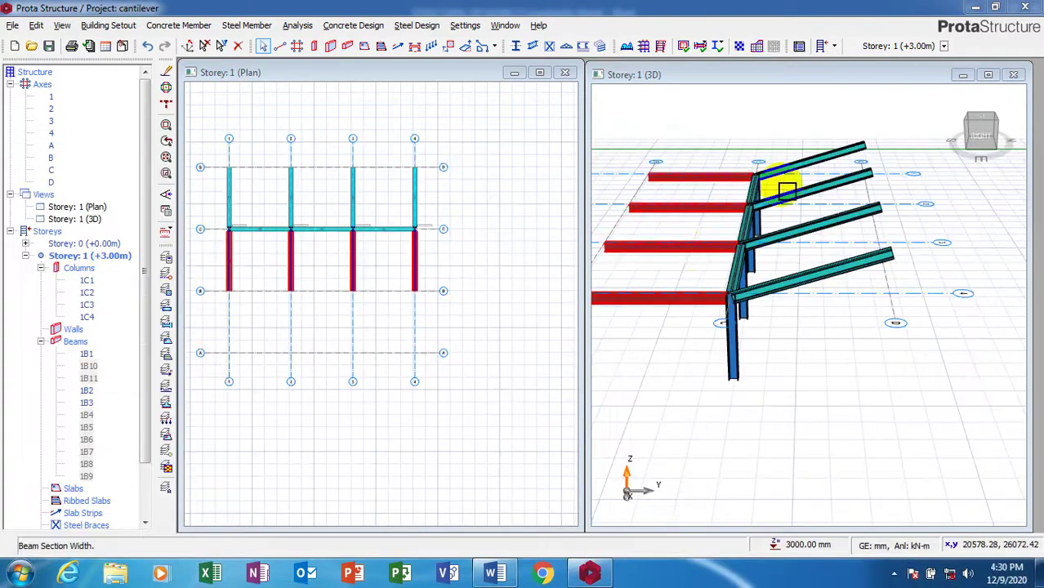
Step: Select the four beams between axes B and C on axes 1 to 4 in 3D and open their summary table
{"action": "left_click", "coordinate": [688, 258]}
{"action": "left_click", "coordinate": [663, 217]}
{"action": "left_click", "coordinate": [664, 175], "text": "ctrl"}
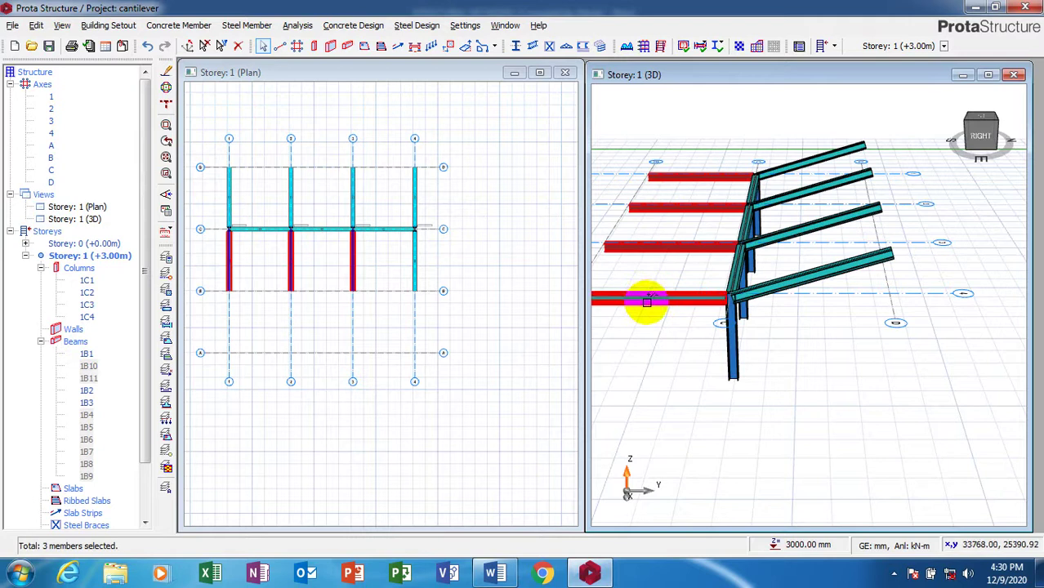
{"action": "left_click", "coordinate": [646, 302], "text": "ctrl"}
{"action": "right_click", "coordinate": [642, 270]}
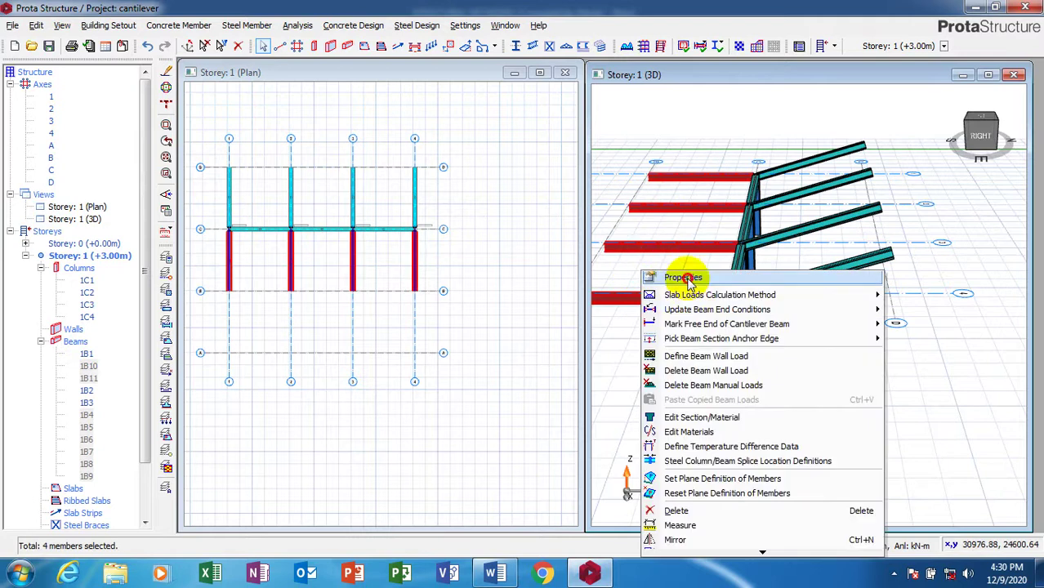
{"action": "left_click", "coordinate": [683, 277]}
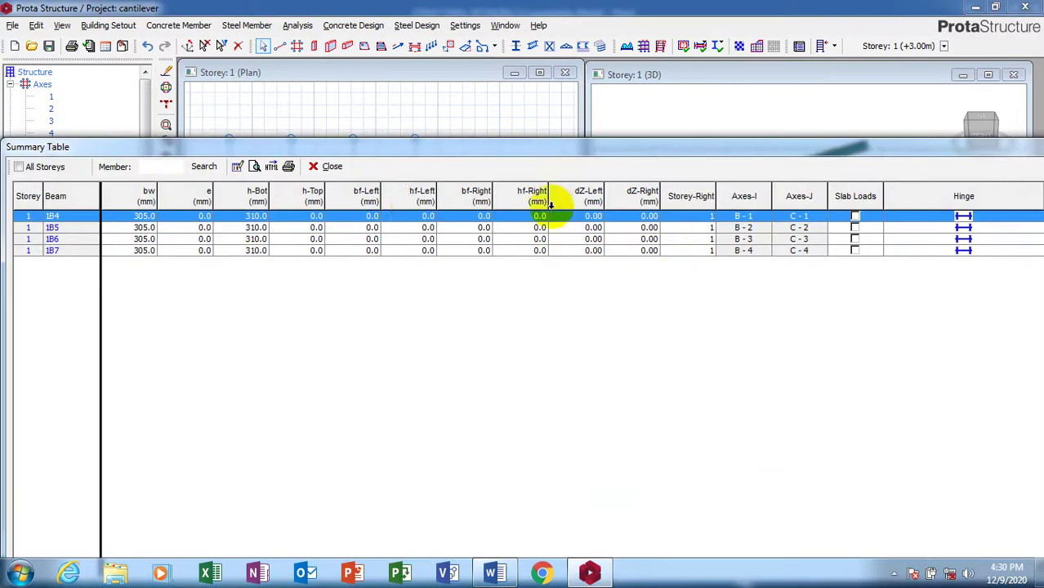
Step: Set dZ-Left to 1500 mm for all four B–C beams at once and close the summary table
{"action": "left_click", "coordinate": [591, 194]}
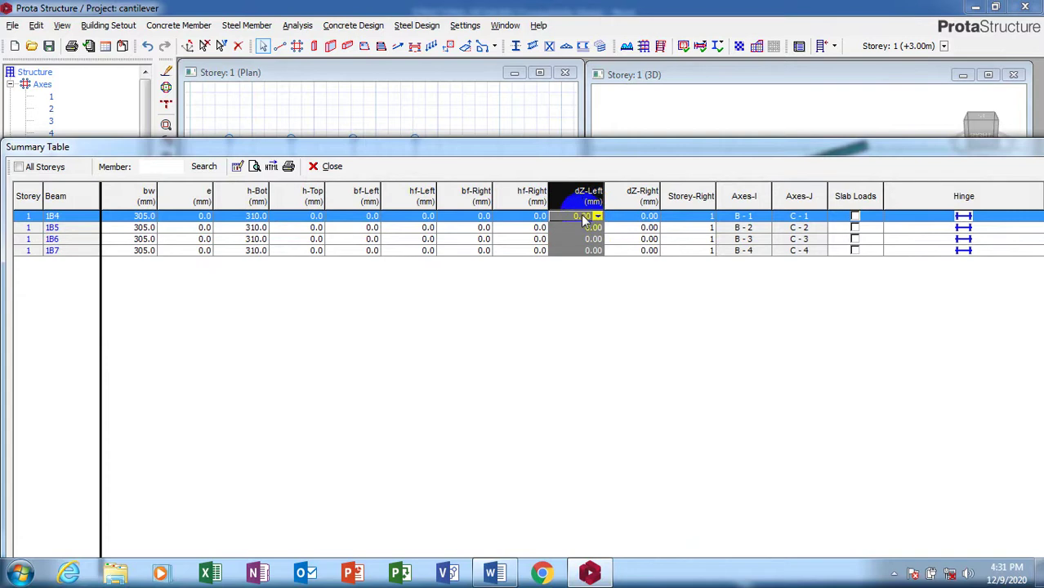
{"action": "left_click", "coordinate": [237, 165]}
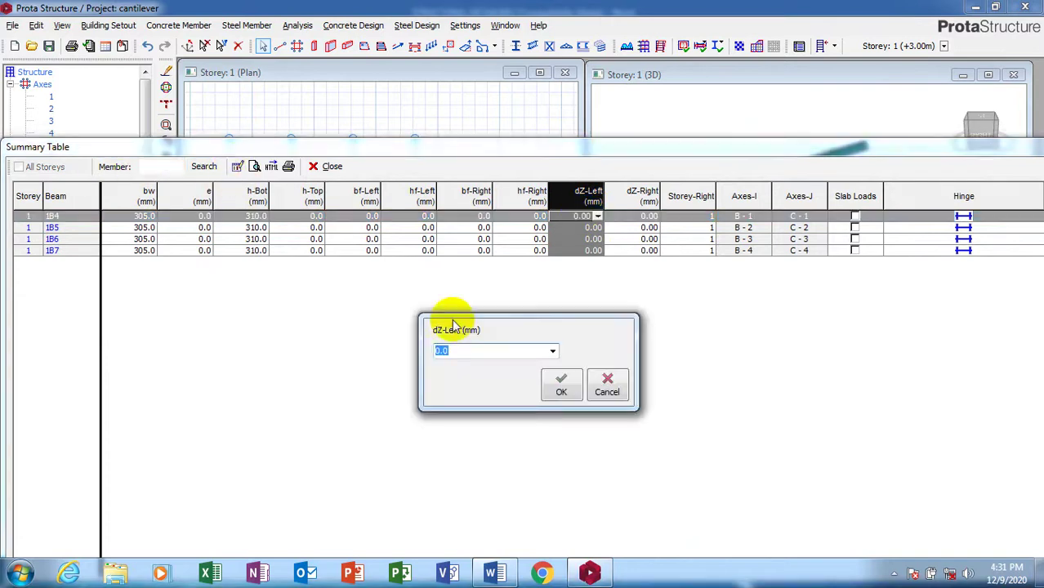
{"action": "type", "text": "1500"}
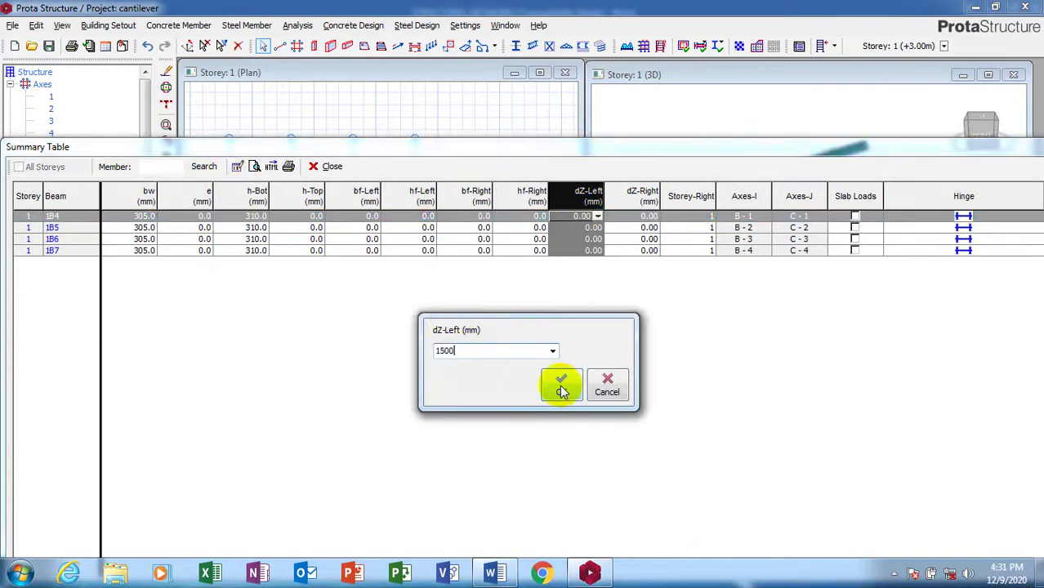
{"action": "left_click", "coordinate": [562, 390]}
{"action": "left_click_drag", "start_coordinate": [653, 147], "coordinate": [641, 266]}
{"action": "left_click", "coordinate": [307, 237]}
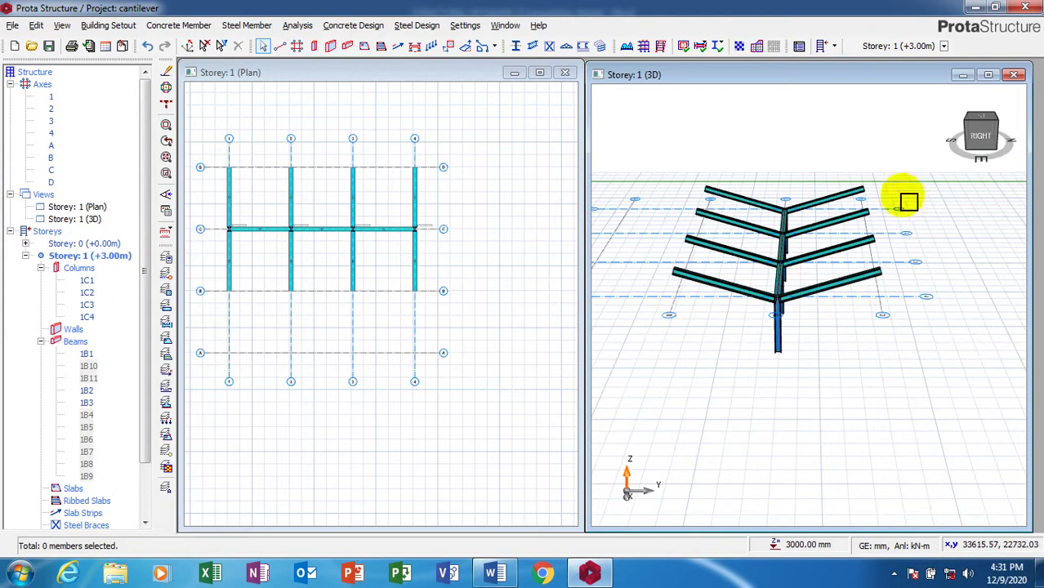
Step: Insert steel beams along axis D from axis 1 to axis 4, joining the raised free ends of the C–D beams
{"action": "left_click", "coordinate": [534, 47]}
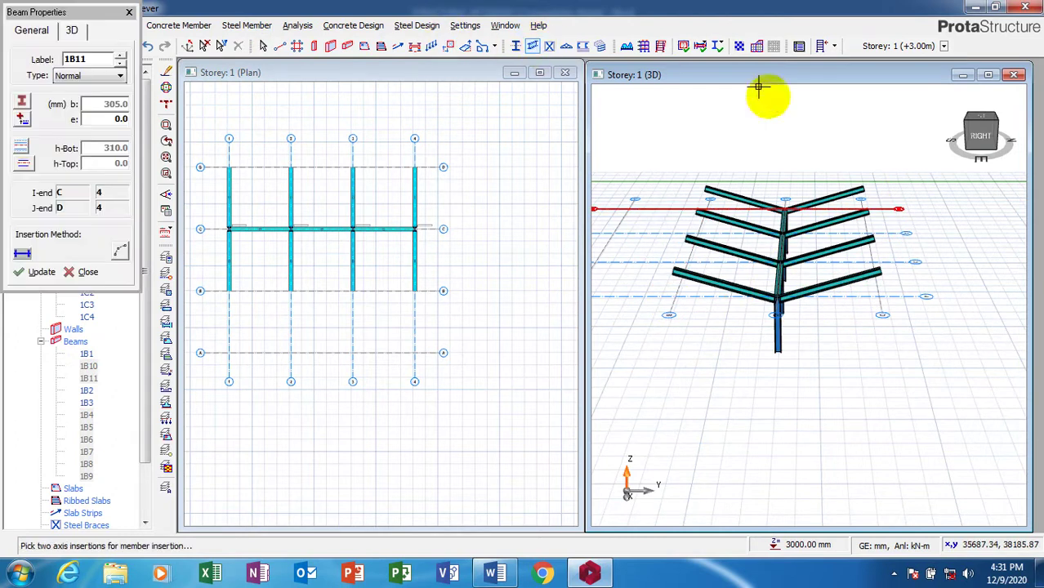
{"action": "left_click", "coordinate": [857, 177]}
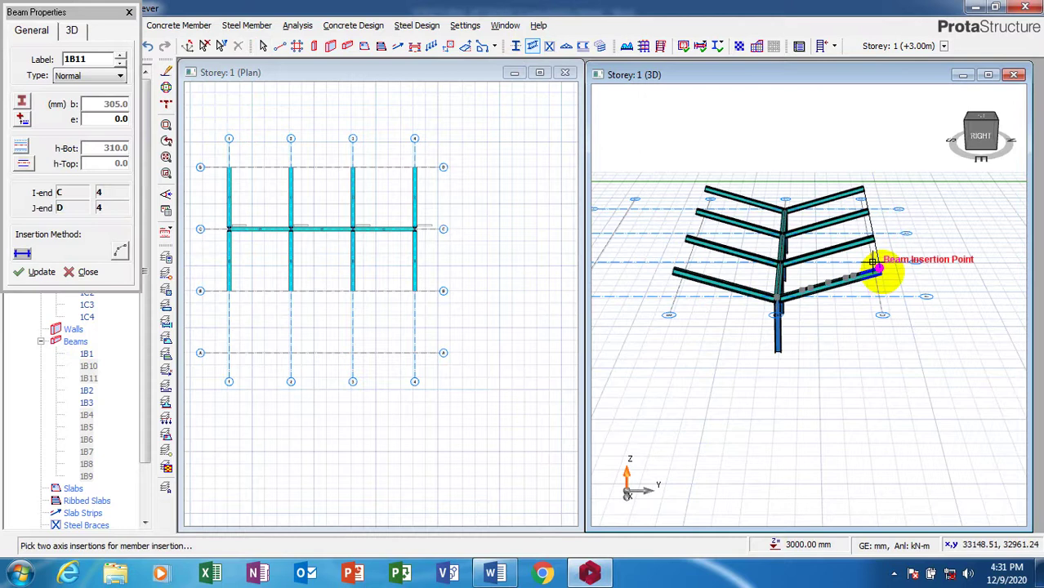
{"action": "left_click", "coordinate": [872, 261]}
{"action": "left_click", "coordinate": [566, 337]}
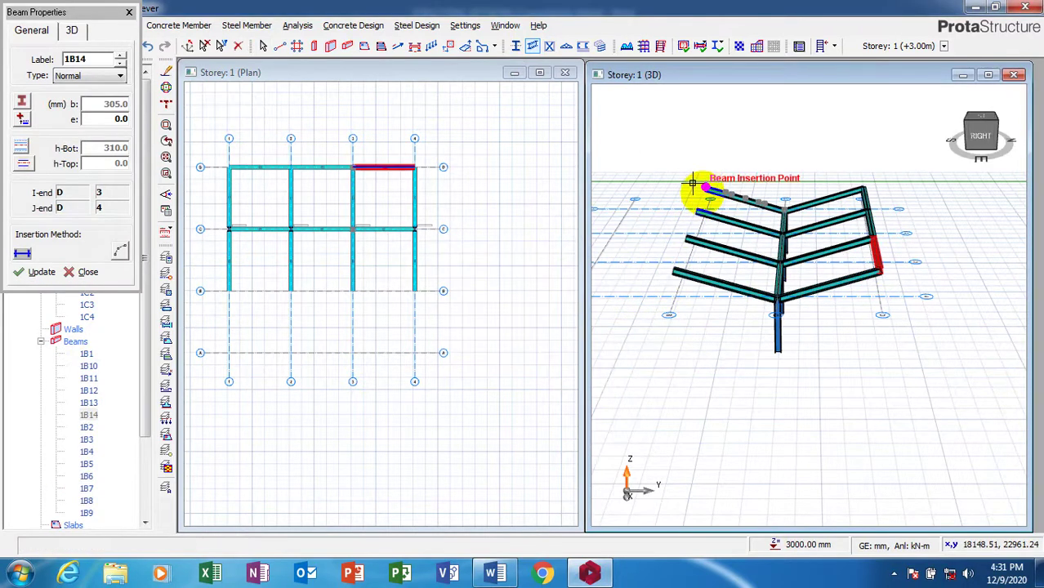
Step: Insert steel beams along axis B between axes 1 and 4, joining the raised free ends of the B–C beams
{"action": "left_click", "coordinate": [663, 261]}
{"action": "left_click", "coordinate": [566, 272]}
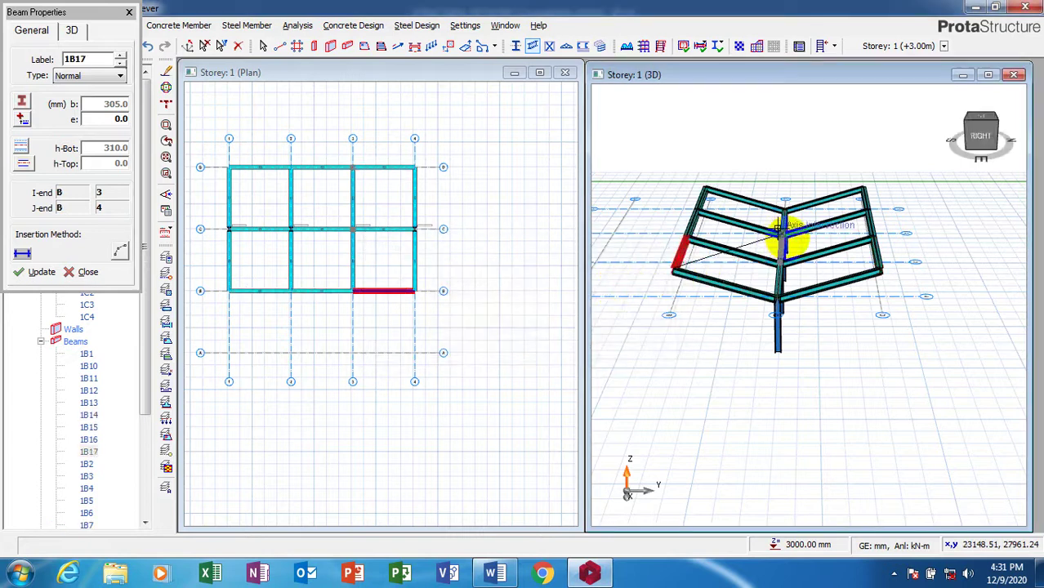
{"action": "middle_click_drag", "start_coordinate": [822, 320], "coordinate": [759, 307]}
{"action": "key", "text": "Escape"}
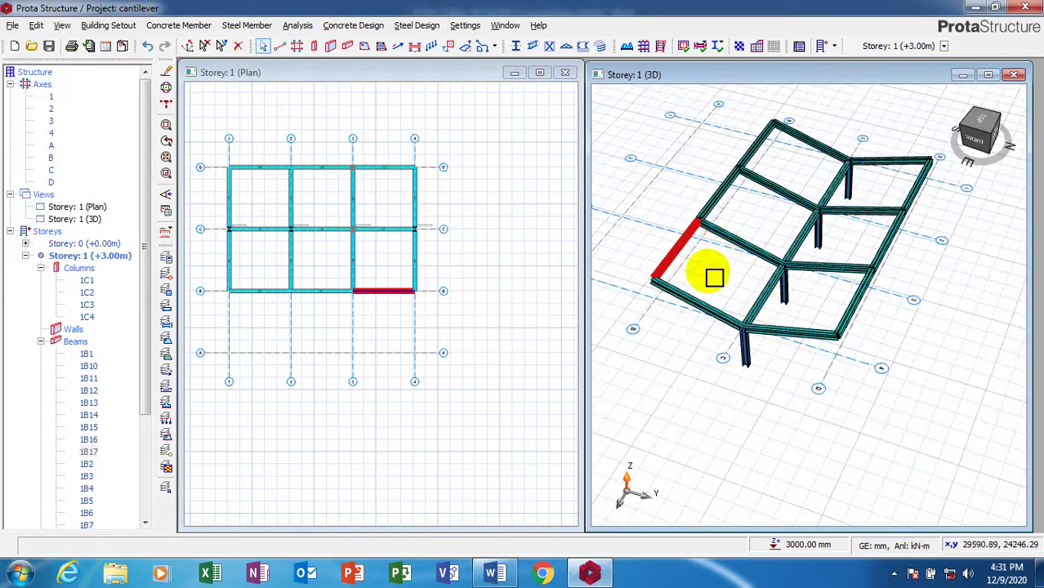
{"action": "key", "text": "Escape"}
Step: Insert UPN100 purlins at 1000 mm spacing across the C–D sloping beams from axis 4 to axis 1
{"action": "middle_click_drag", "start_coordinate": [797, 172], "coordinate": [880, 375]}
{"action": "scroll", "coordinate": [880, 375], "scroll_direction": "up", "scroll_amount": 2}
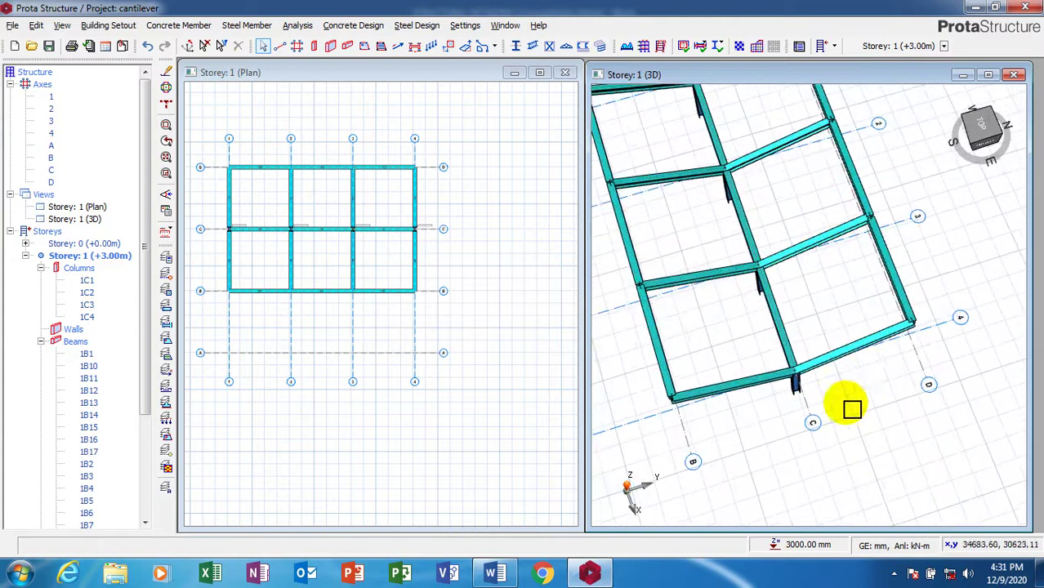
{"action": "left_click", "coordinate": [584, 47]}
{"action": "scroll", "coordinate": [828, 287], "scroll_direction": "down", "scroll_amount": 3}
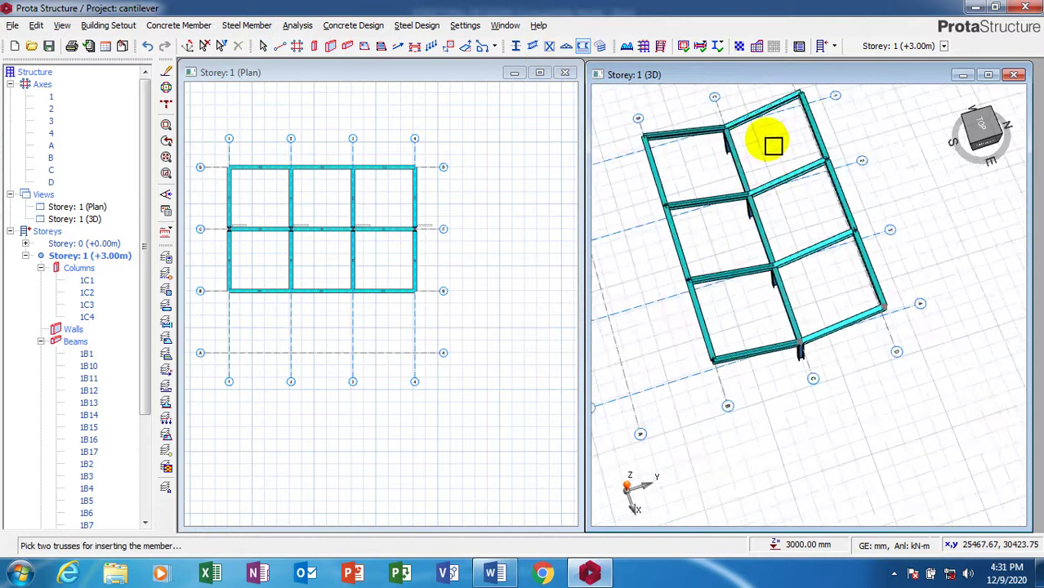
{"action": "left_click", "coordinate": [849, 326]}
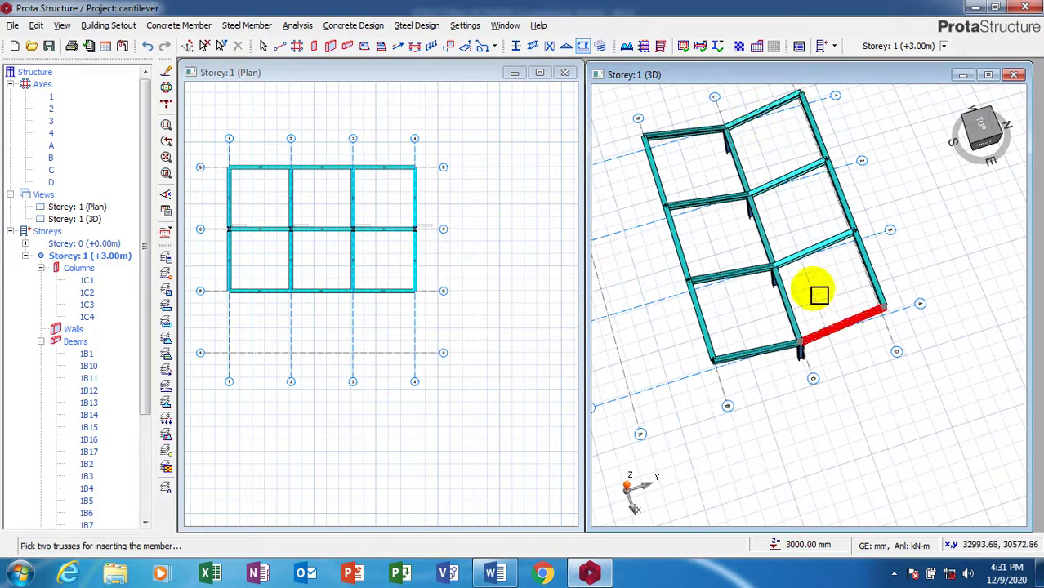
{"action": "left_click", "coordinate": [803, 217]}
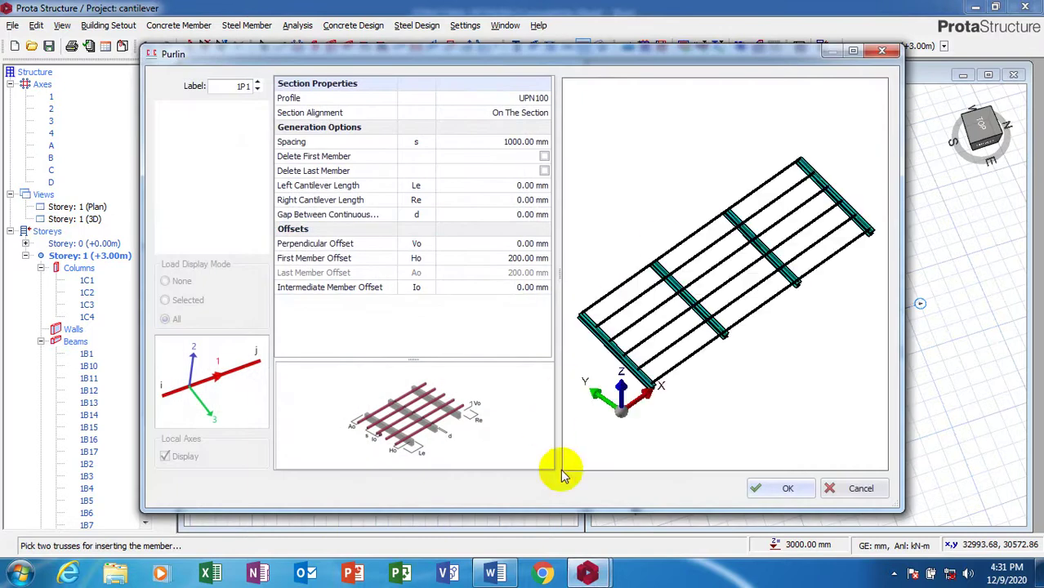
{"action": "left_click", "coordinate": [776, 489]}
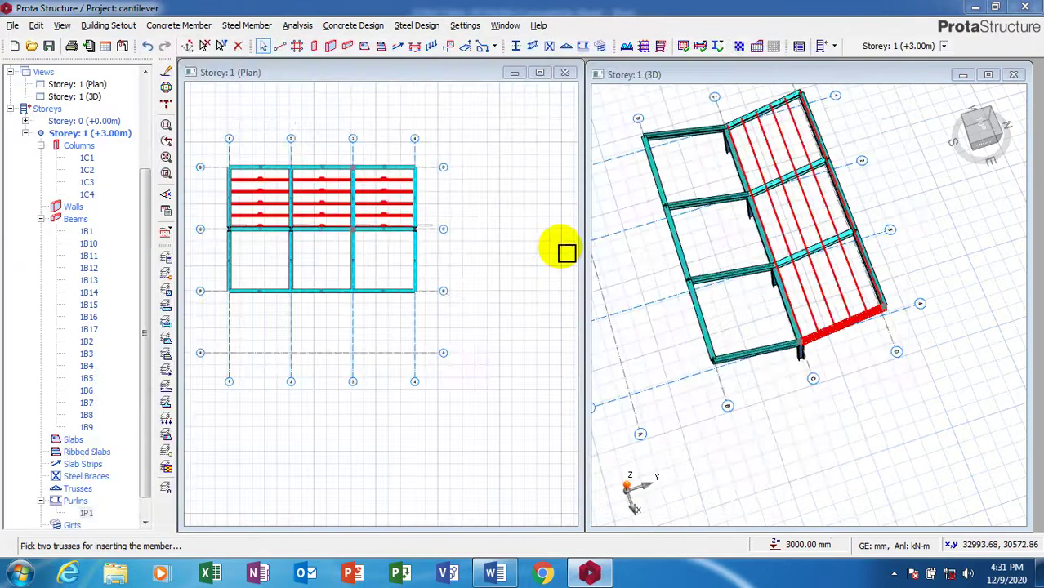
{"action": "left_click", "coordinate": [684, 142]}
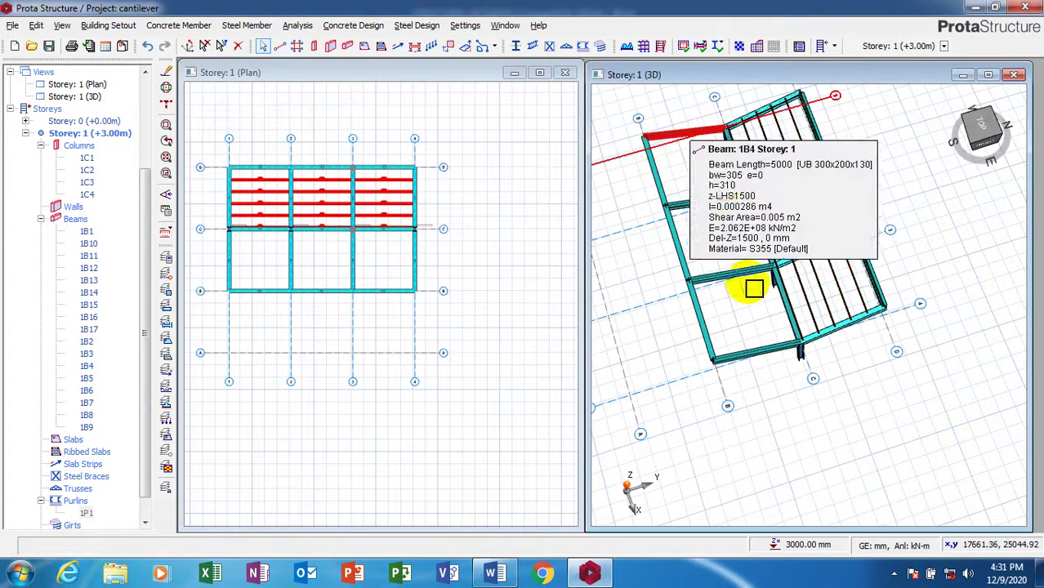
{"action": "left_click", "coordinate": [736, 353]}
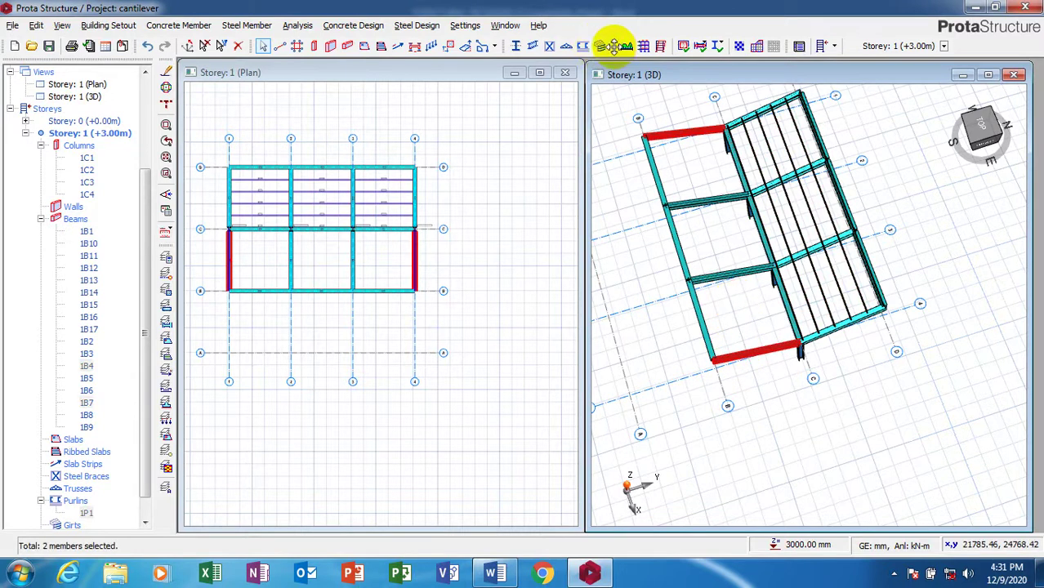
{"action": "left_click", "coordinate": [582, 46]}
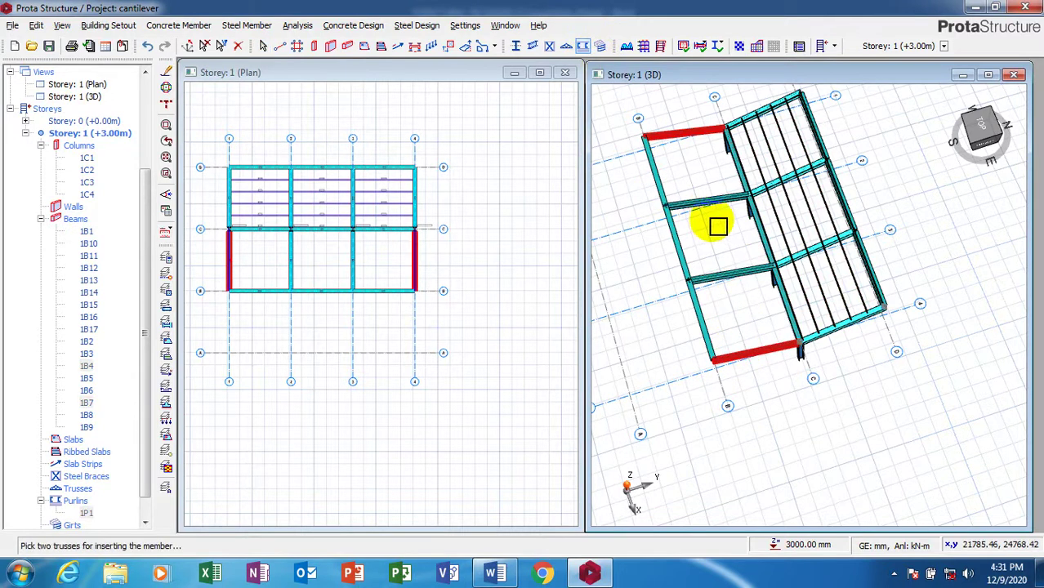
{"action": "key", "text": "Escape"}
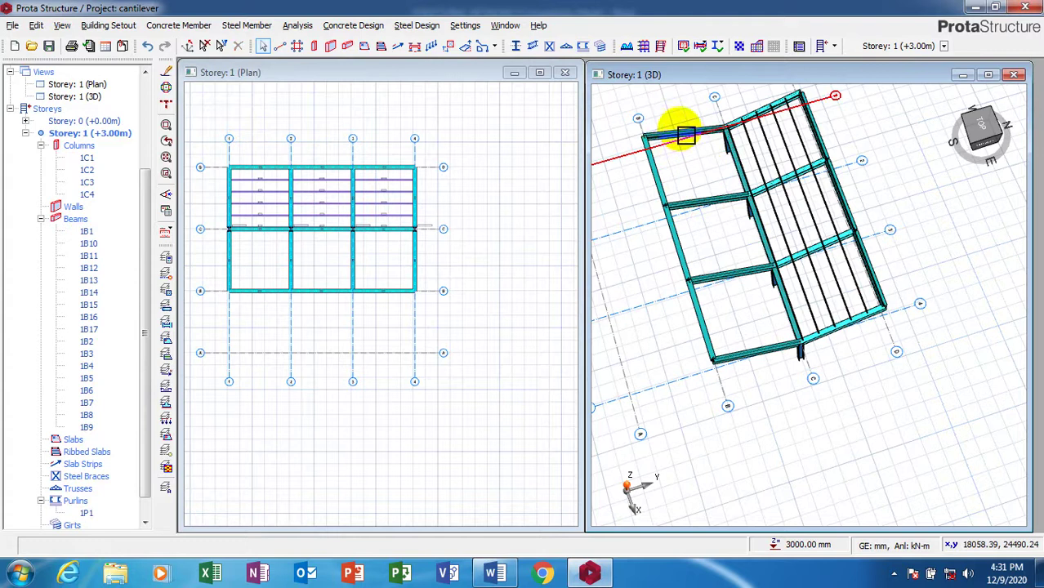
Step: Insert UPN100 purlins at 1000 mm spacing across the B–C sloping beams between axes 1 and 4
{"action": "left_click", "coordinate": [580, 48]}
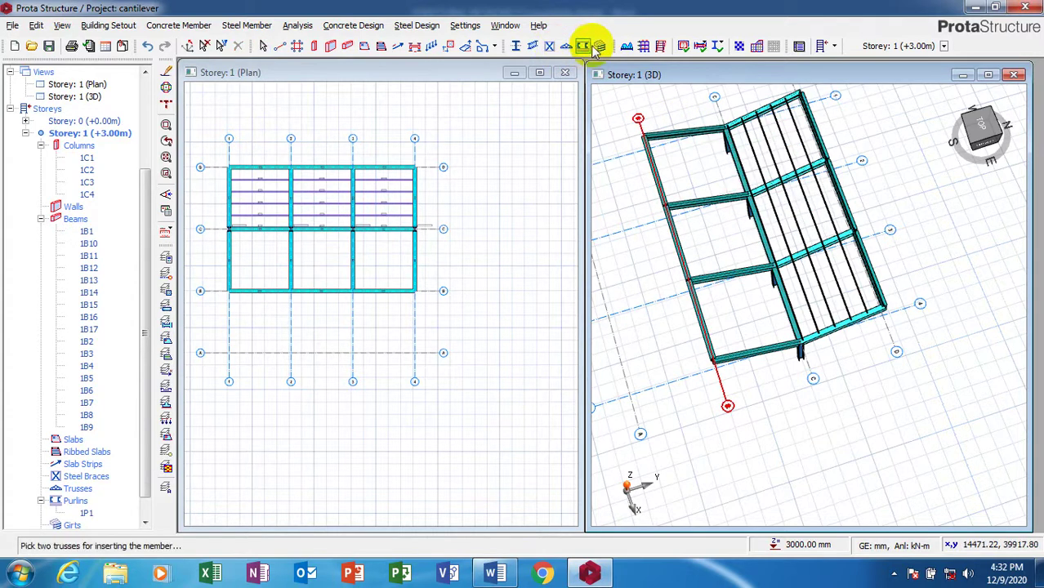
{"action": "left_click", "coordinate": [753, 353]}
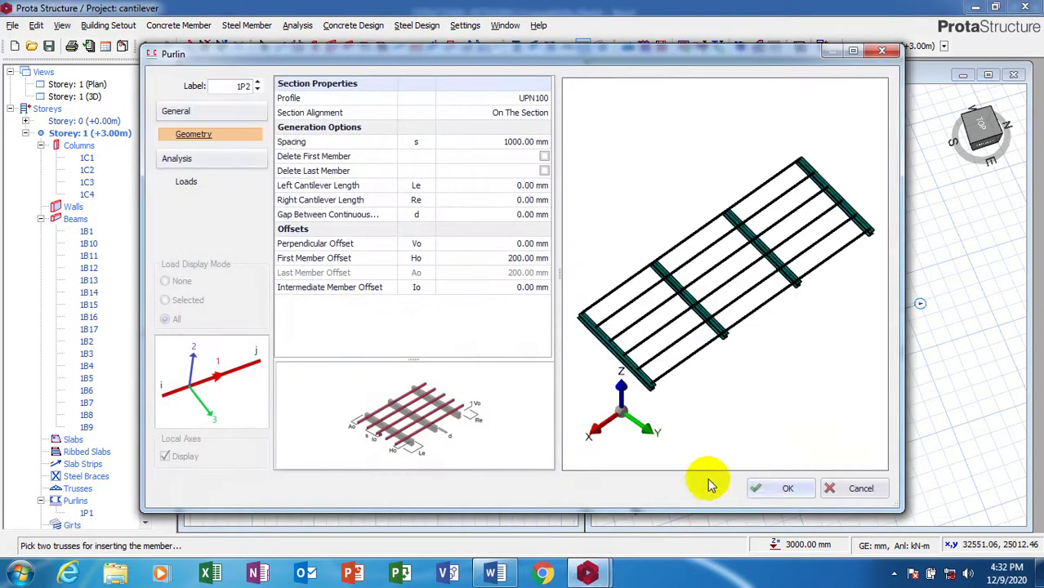
{"action": "left_click", "coordinate": [768, 485]}
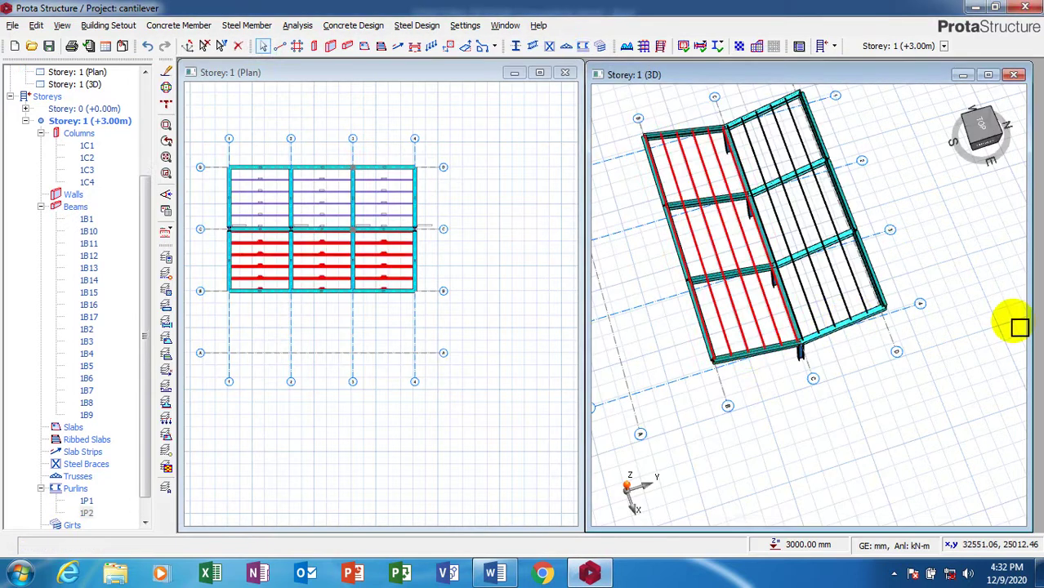
Step: Insert UPN100 girts at 1000 mm spacing between the columns on axis C from axis 1 to axis 4
{"action": "middle_click_drag", "start_coordinate": [869, 408], "coordinate": [688, 307]}
{"action": "left_click", "coordinate": [583, 45]}
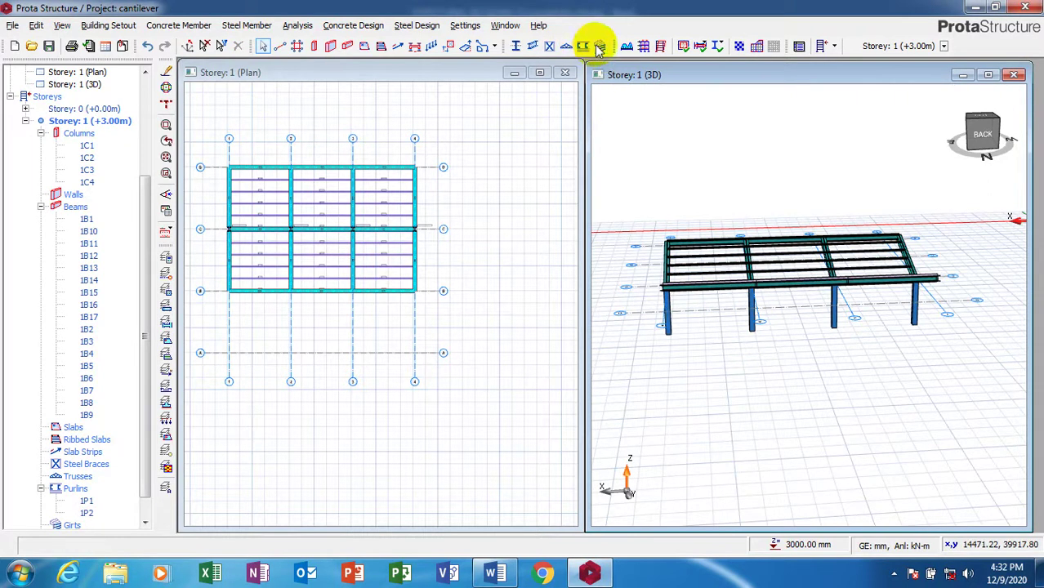
{"action": "left_click", "coordinate": [599, 47]}
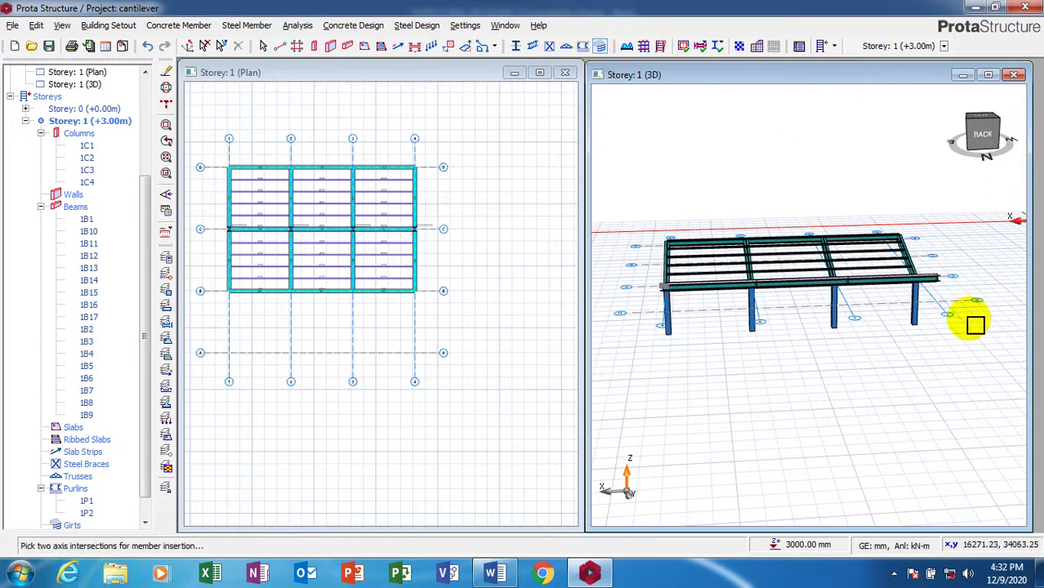
{"action": "left_click", "coordinate": [924, 324]}
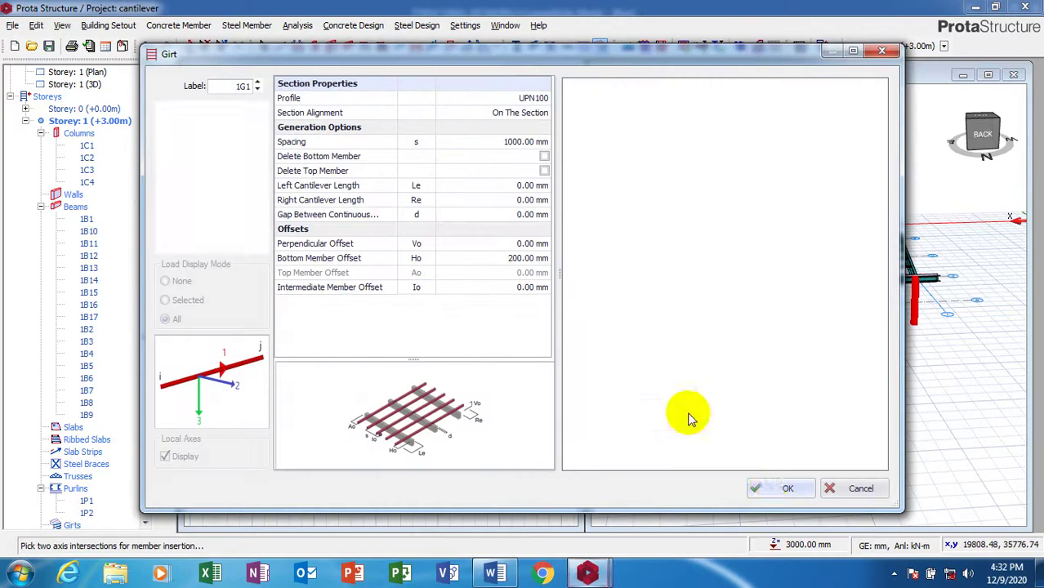
{"action": "left_click", "coordinate": [782, 487]}
{"action": "scroll", "coordinate": [833, 392], "scroll_direction": "up", "scroll_amount": 3}
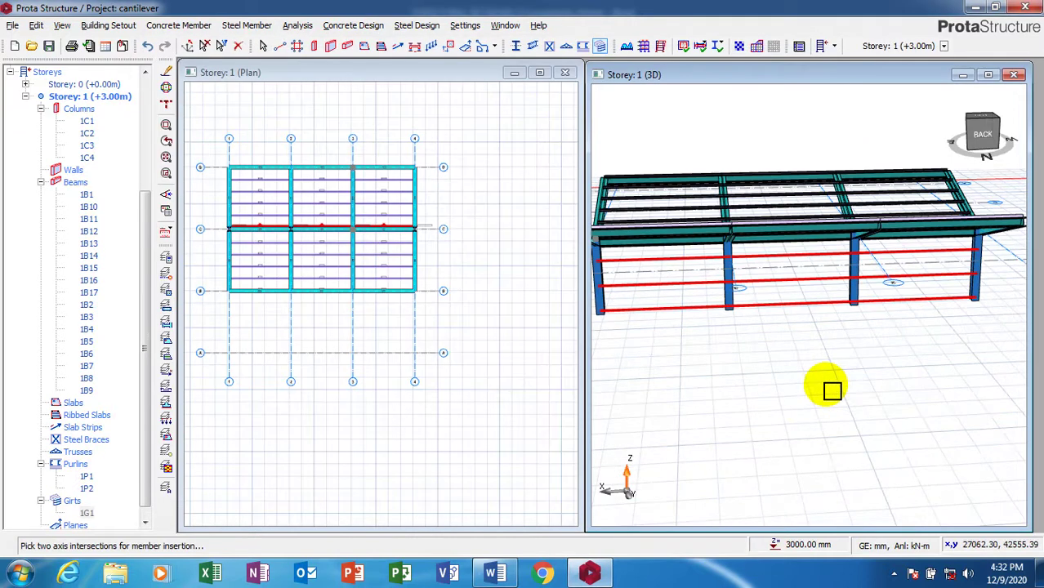
{"action": "key", "text": "Escape"}
Step: Open Building Analysis and check the default member materials, including the steel grade list for truss members
{"action": "middle_click_drag", "start_coordinate": [897, 360], "coordinate": [690, 390]}
{"action": "scroll", "coordinate": [697, 396], "scroll_direction": "down", "scroll_amount": 5}
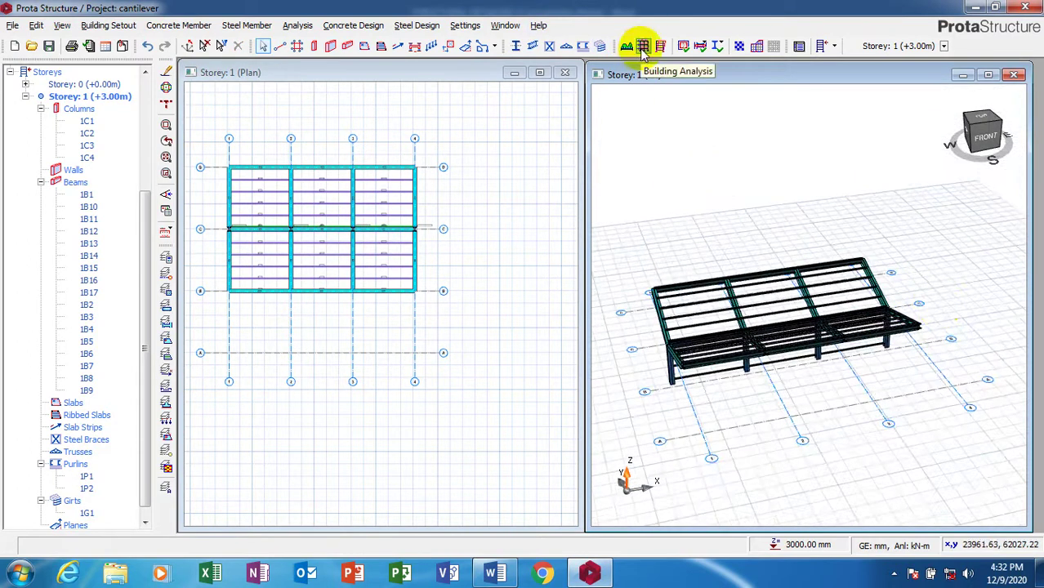
{"action": "left_click", "coordinate": [643, 49]}
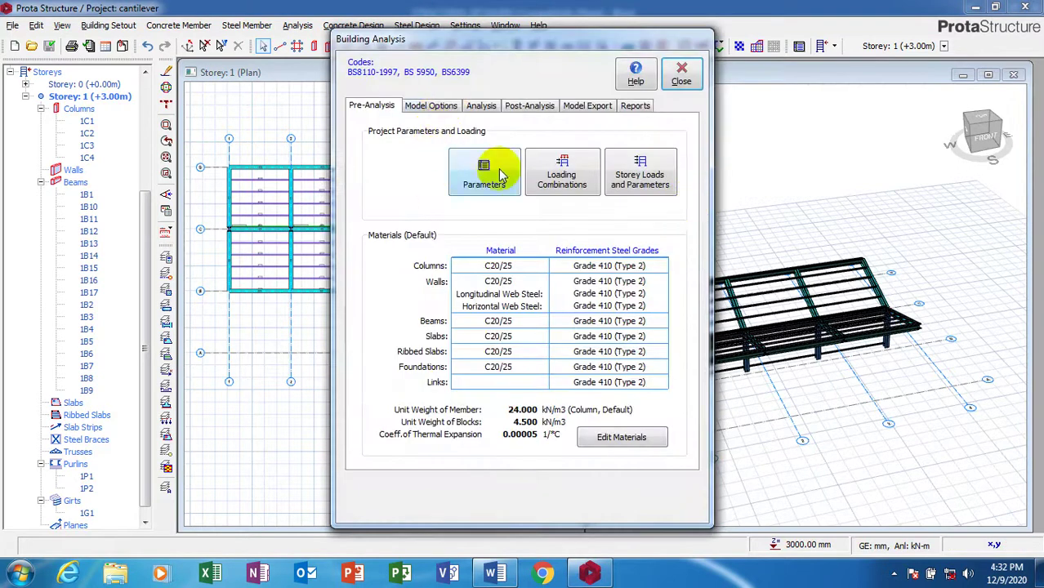
{"action": "left_click", "coordinate": [614, 437]}
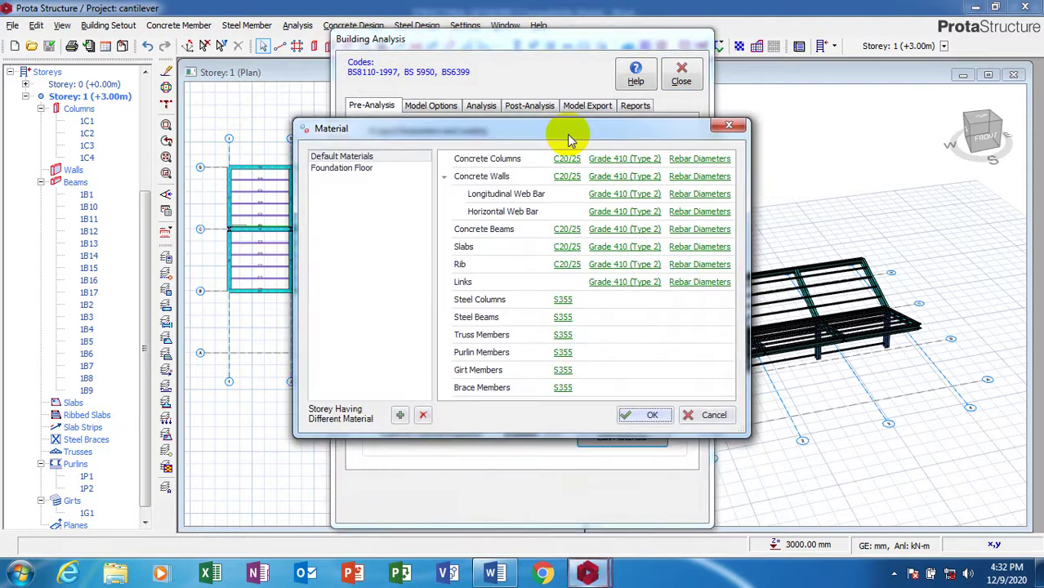
{"action": "left_click", "coordinate": [562, 334]}
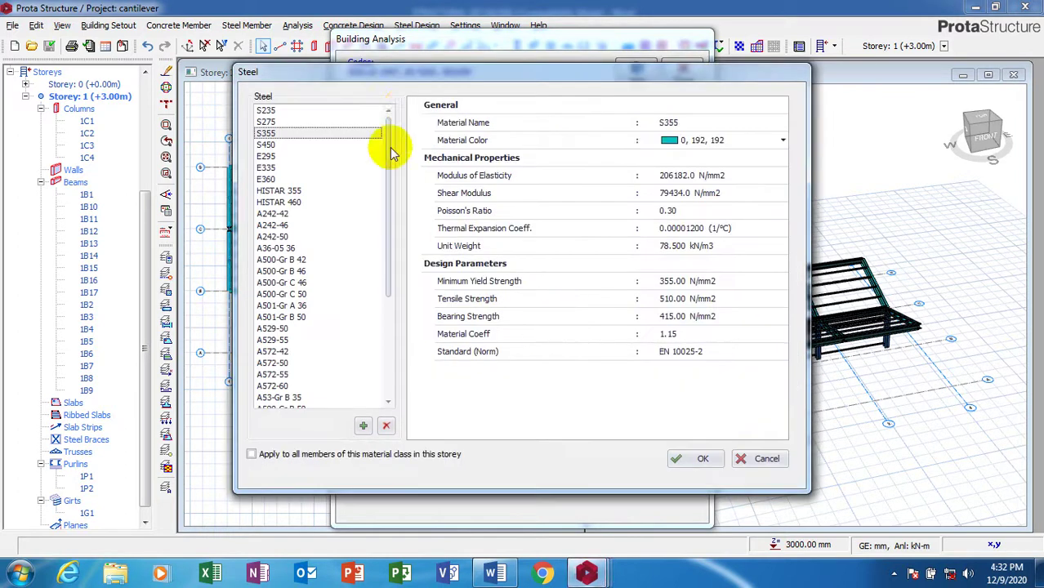
{"action": "left_click", "coordinate": [756, 459]}
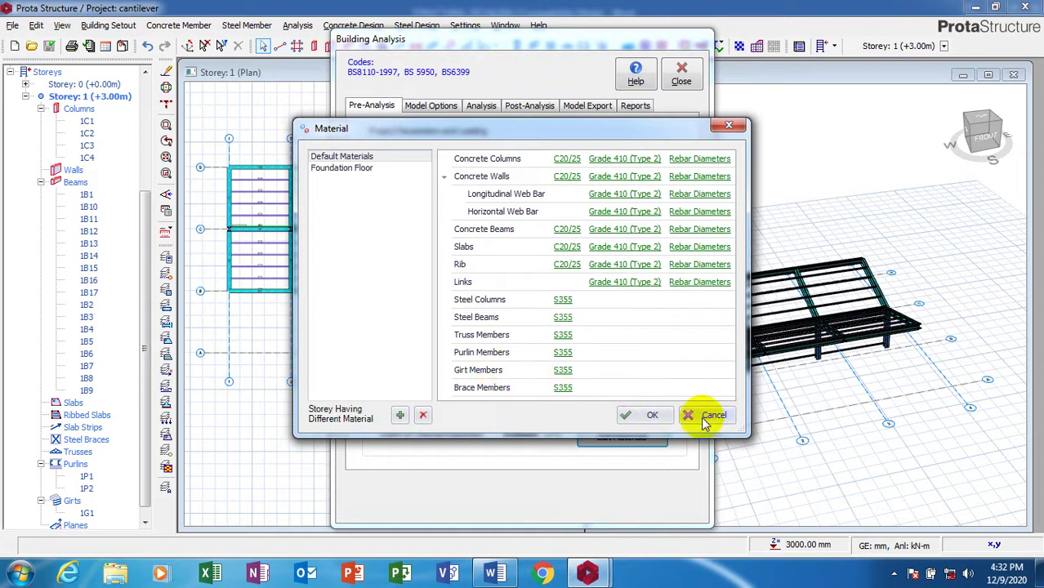
{"action": "left_click", "coordinate": [651, 416]}
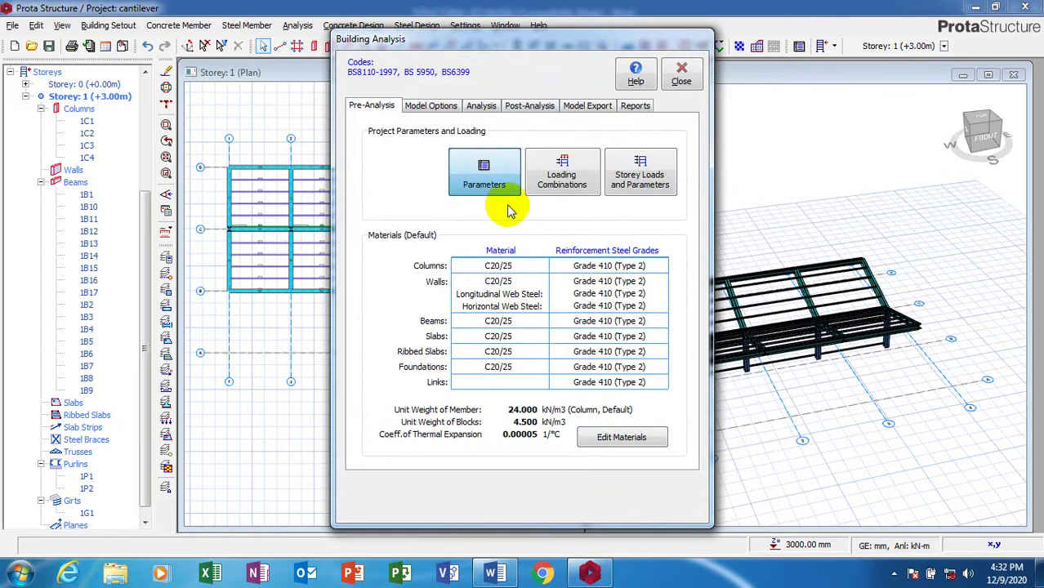
Step: Review the project parameters for design codes, foundations, lateral loading, lateral drift and title, and accept them
{"action": "left_click", "coordinate": [484, 186]}
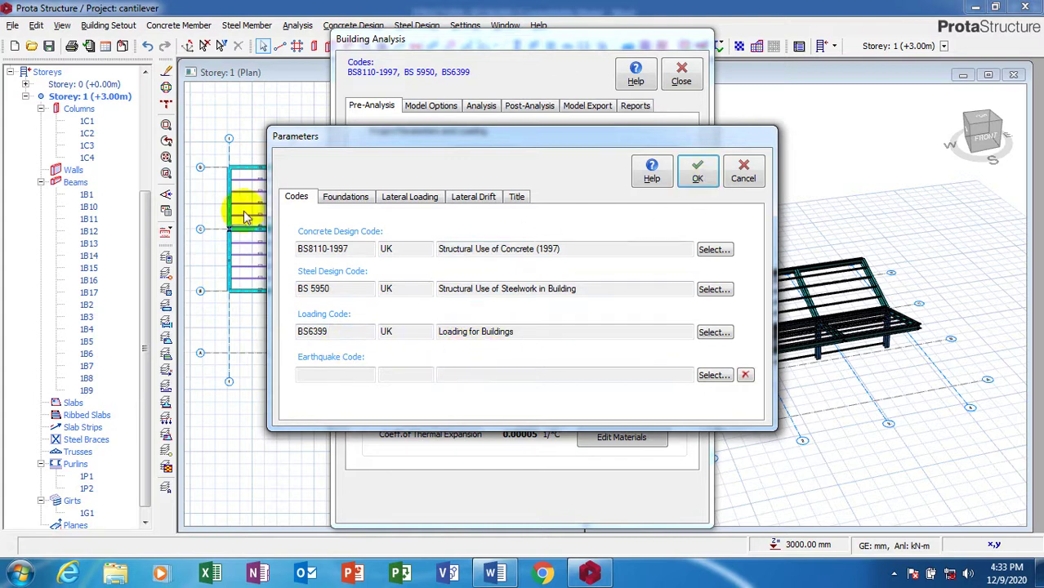
{"action": "left_click", "coordinate": [335, 199]}
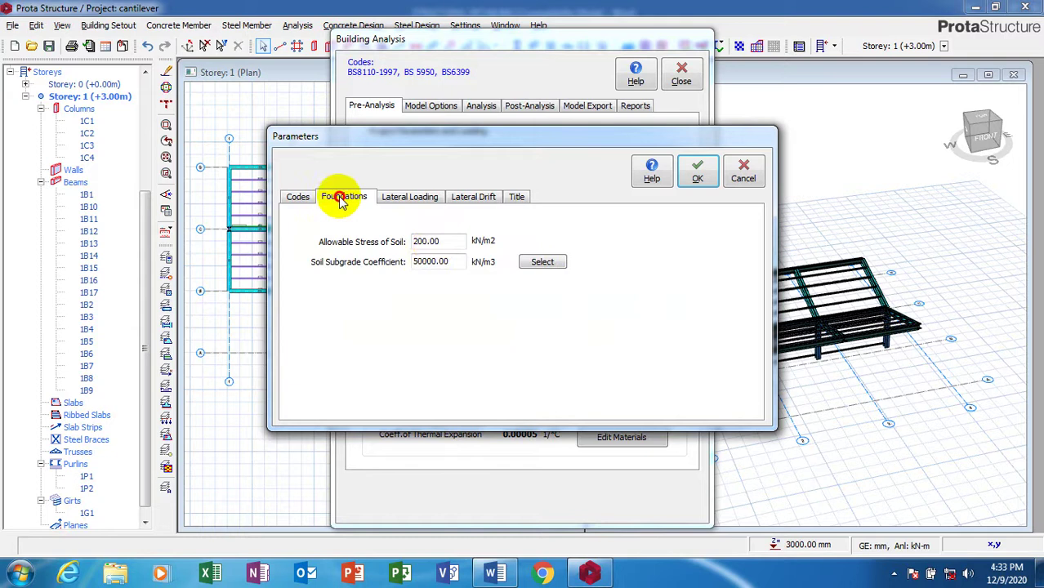
{"action": "left_click", "coordinate": [413, 202]}
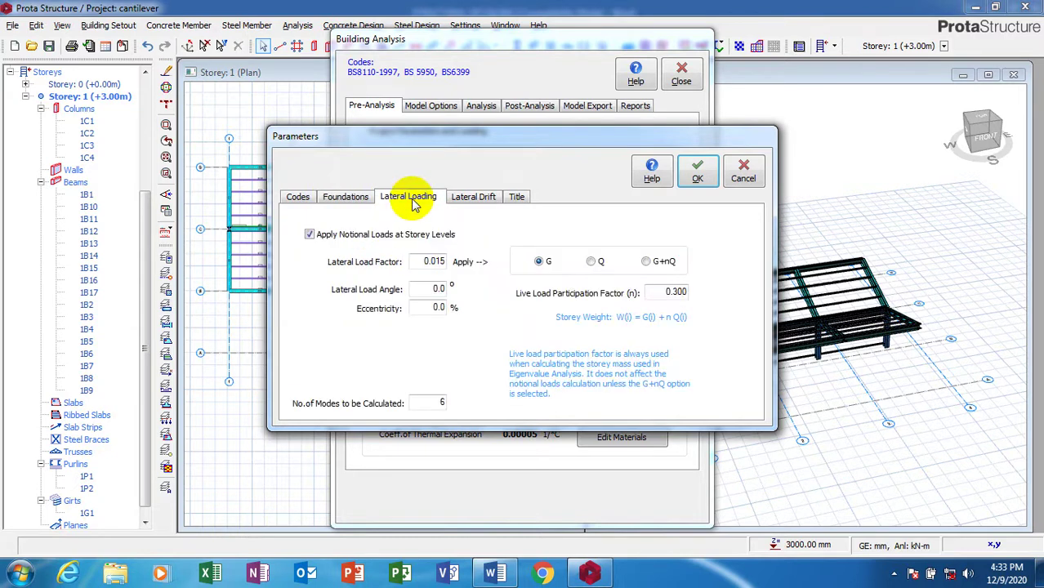
{"action": "left_click", "coordinate": [471, 200]}
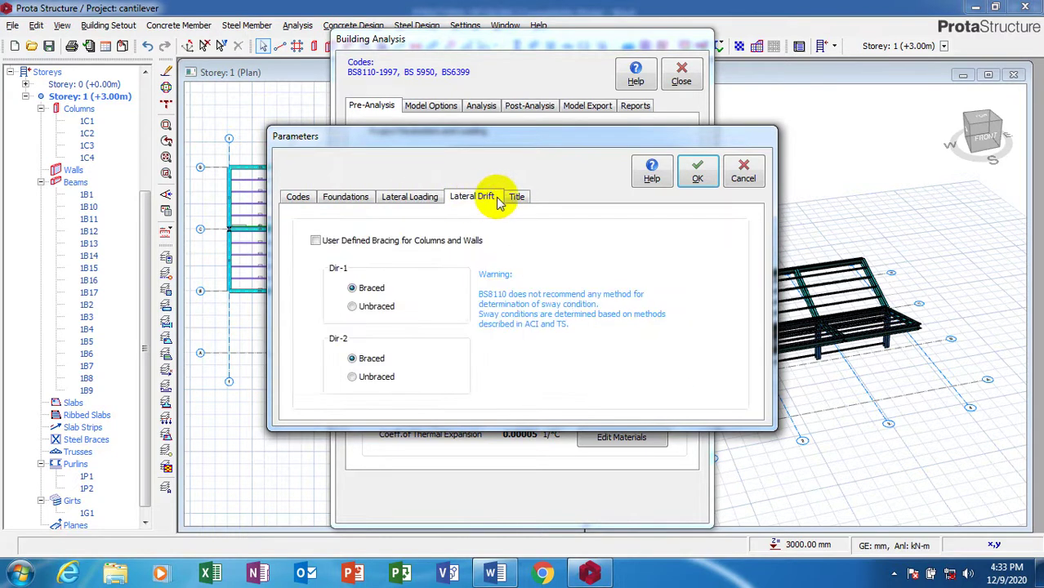
{"action": "left_click", "coordinate": [514, 198]}
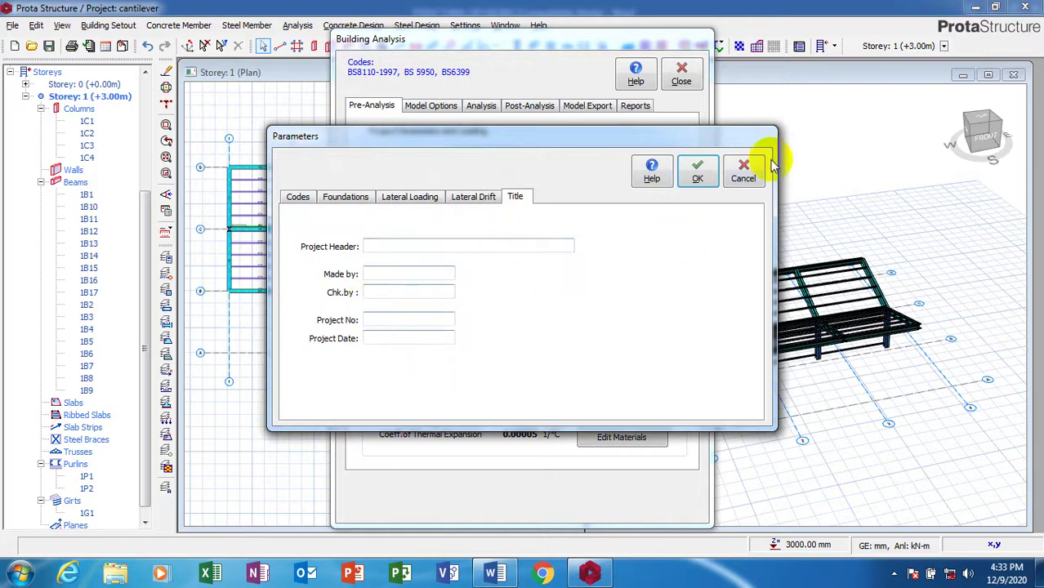
{"action": "left_click", "coordinate": [694, 171]}
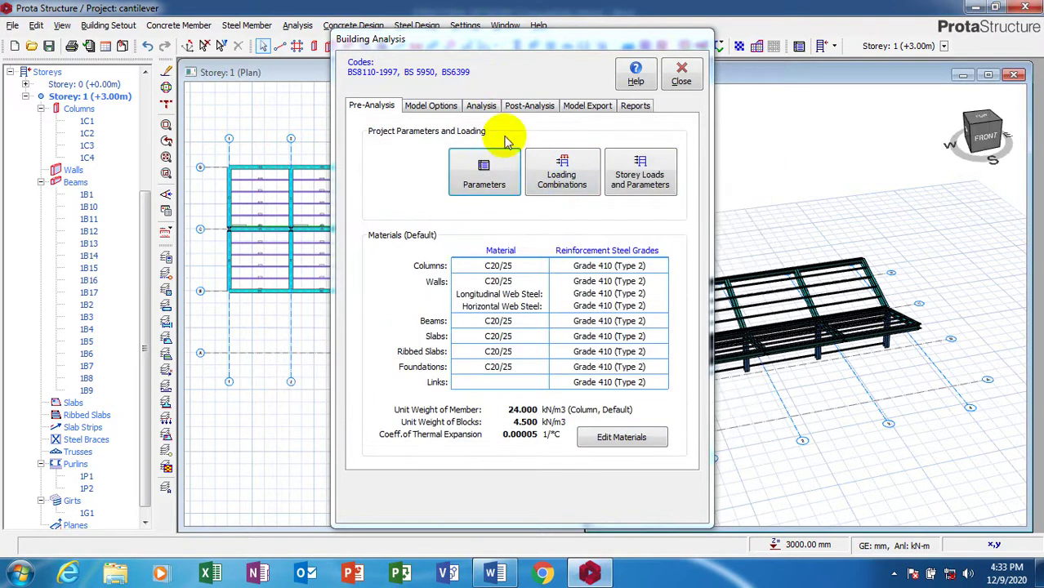
{"action": "left_click", "coordinate": [568, 174]}
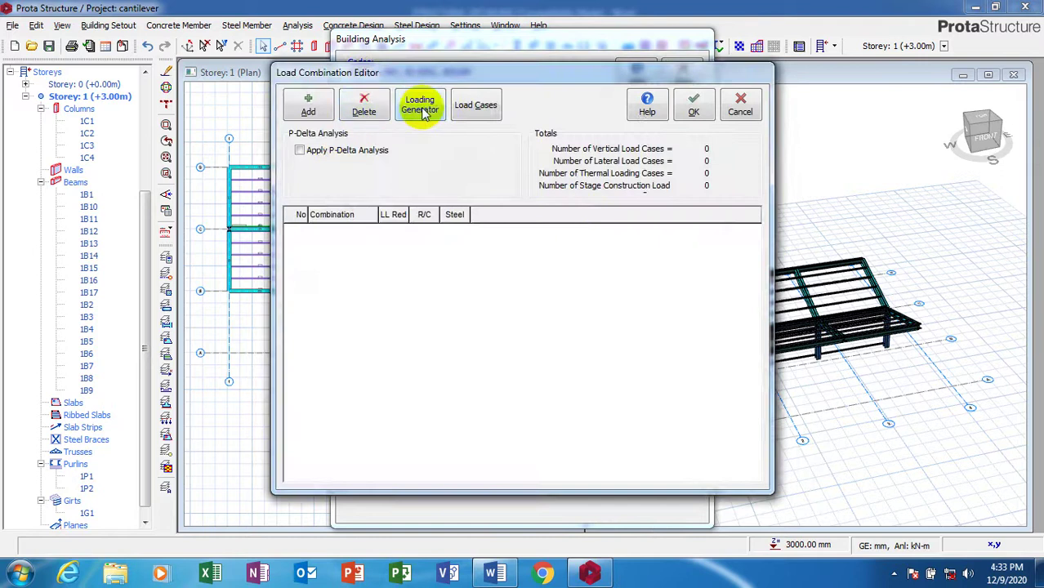
{"action": "left_click", "coordinate": [426, 110]}
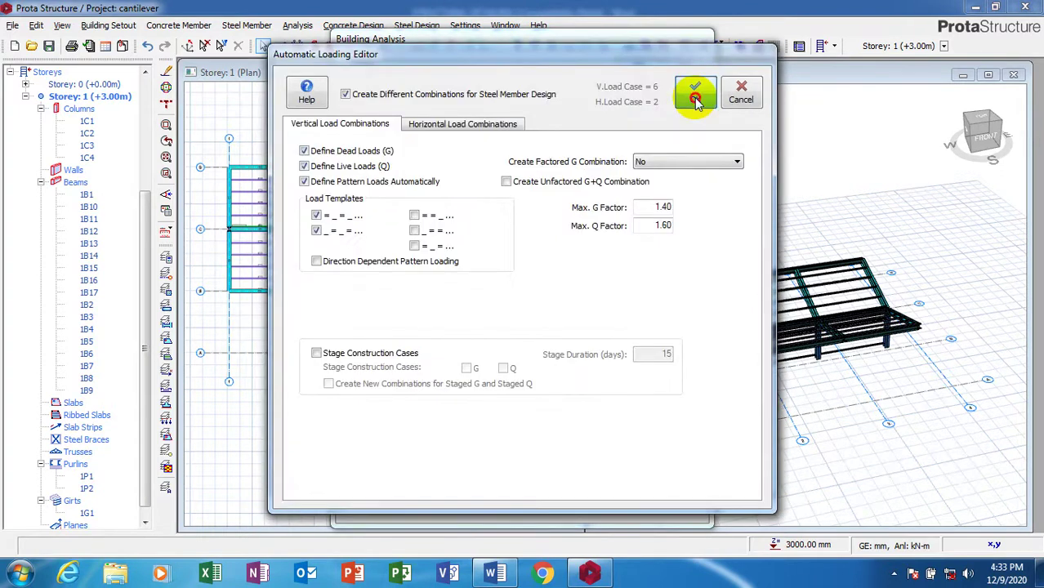
{"action": "left_click", "coordinate": [695, 99]}
{"action": "left_click", "coordinate": [476, 105]}
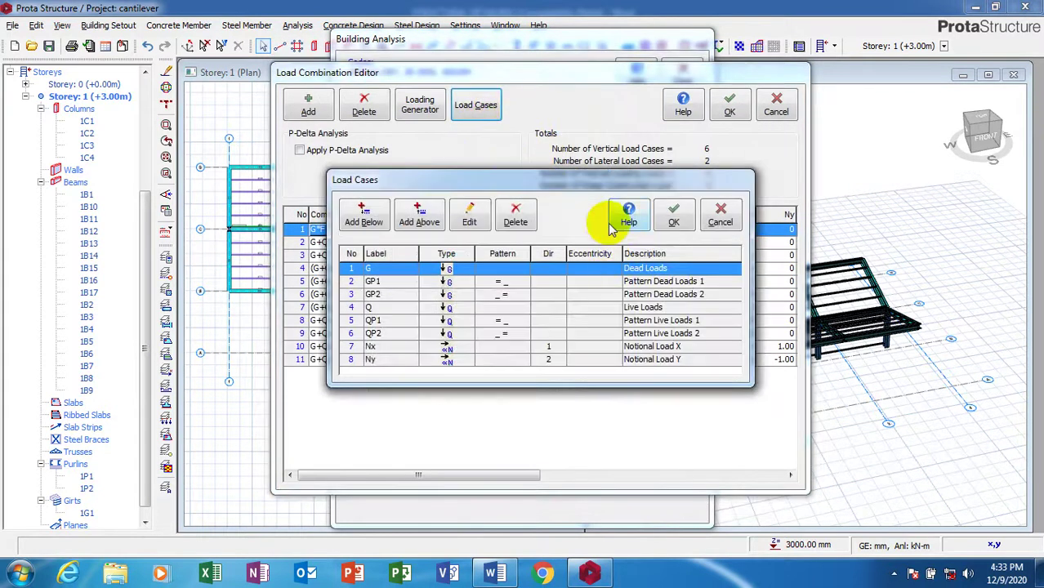
{"action": "left_click", "coordinate": [672, 217]}
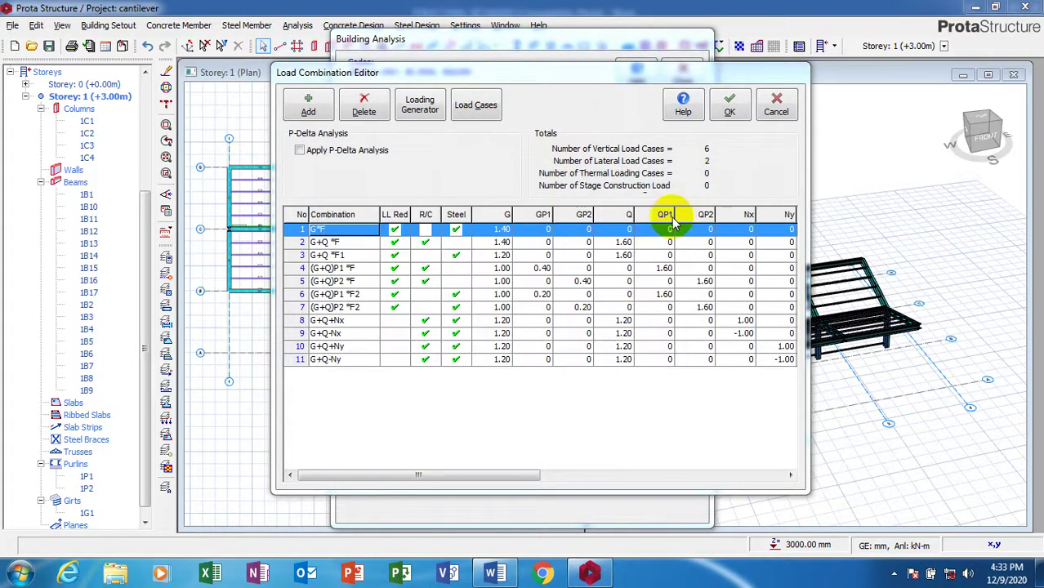
{"action": "left_click", "coordinate": [774, 115]}
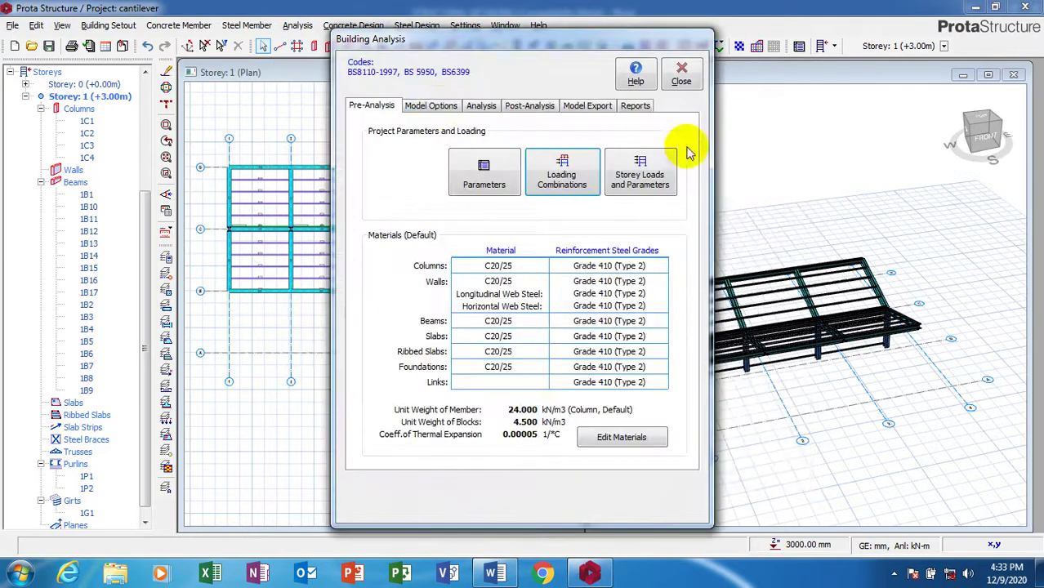
Step: Review the analysis model options, the analysis and design settings, and the building model check options
{"action": "left_click", "coordinate": [434, 110]}
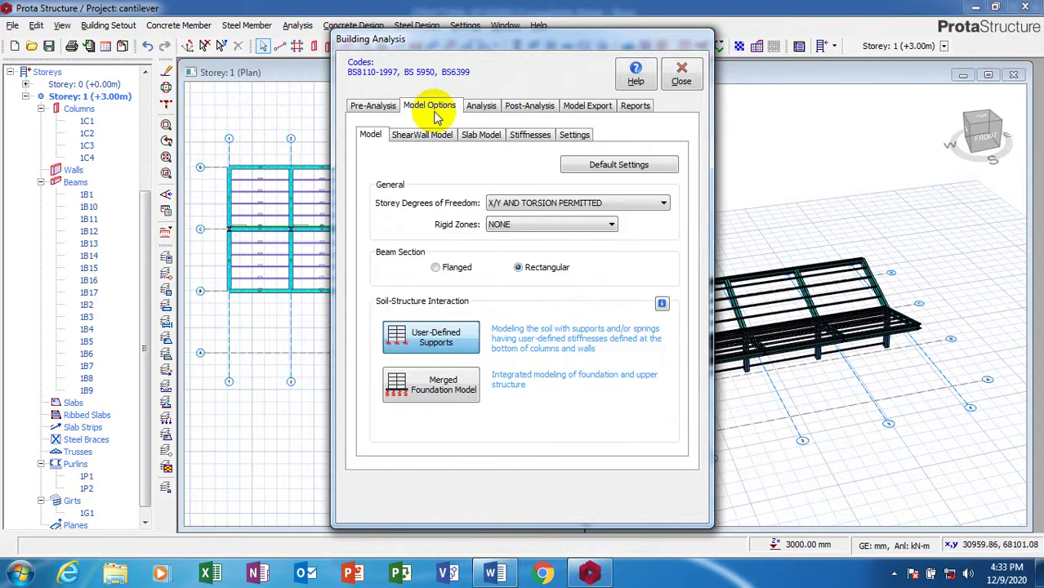
{"action": "left_click", "coordinate": [481, 108]}
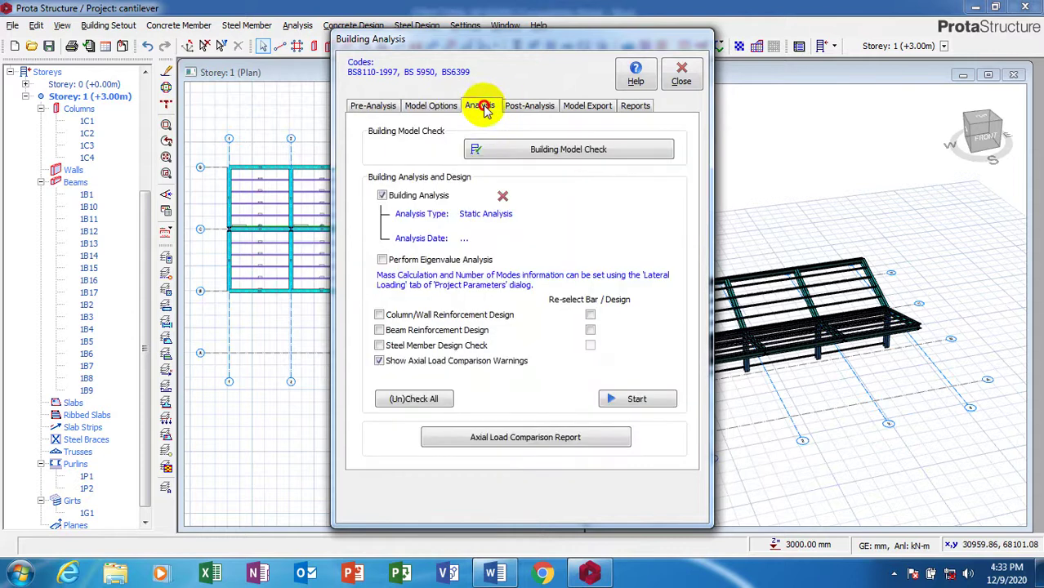
{"action": "left_click", "coordinate": [381, 109]}
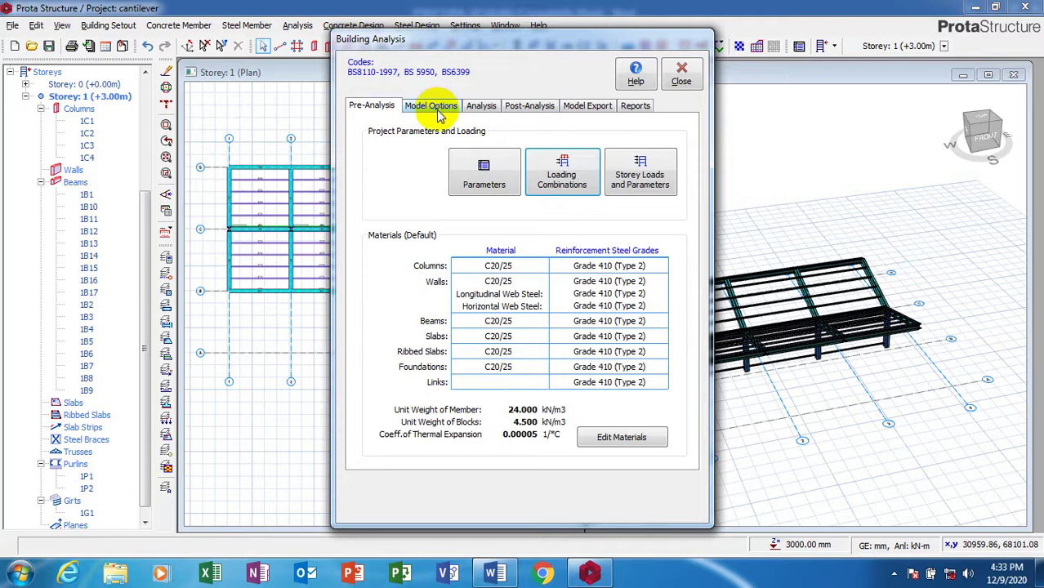
{"action": "left_click", "coordinate": [439, 111]}
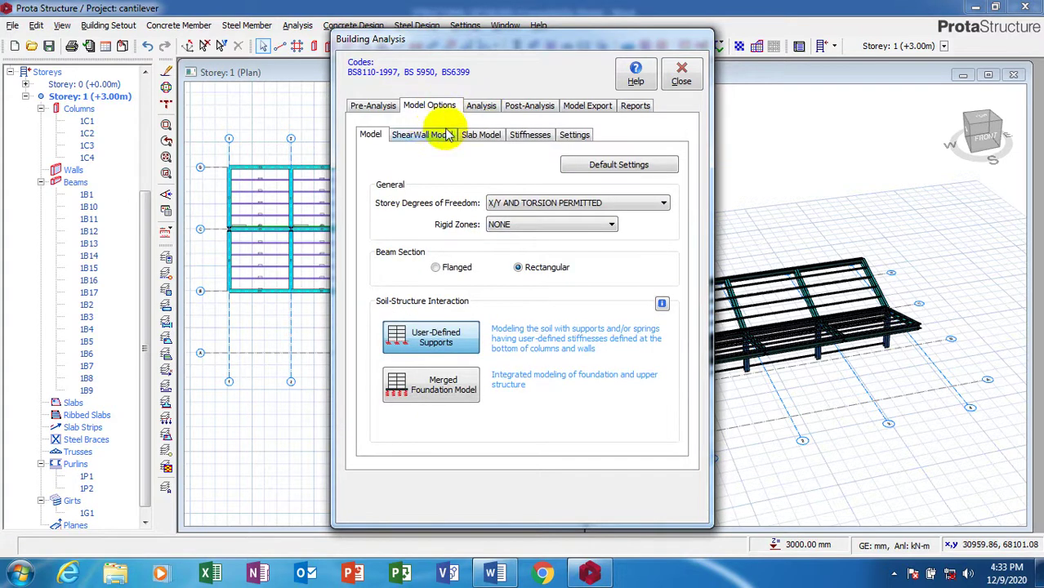
{"action": "left_click", "coordinate": [480, 108]}
{"action": "left_click", "coordinate": [512, 150]}
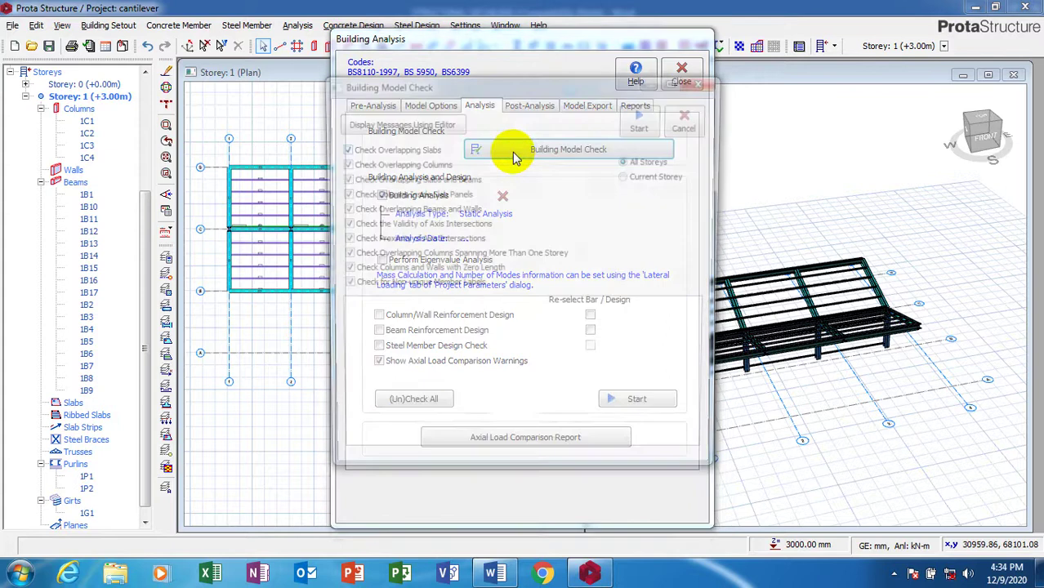
{"action": "left_click", "coordinate": [691, 123]}
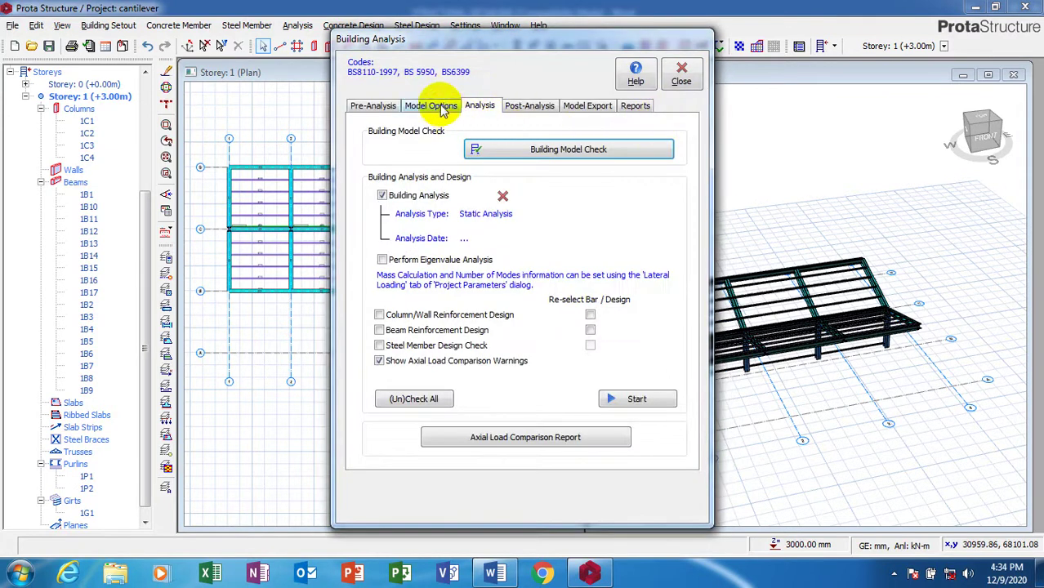
Step: Enable the steel member design check alongside the building analysis and try to run both
{"action": "left_click", "coordinate": [379, 345]}
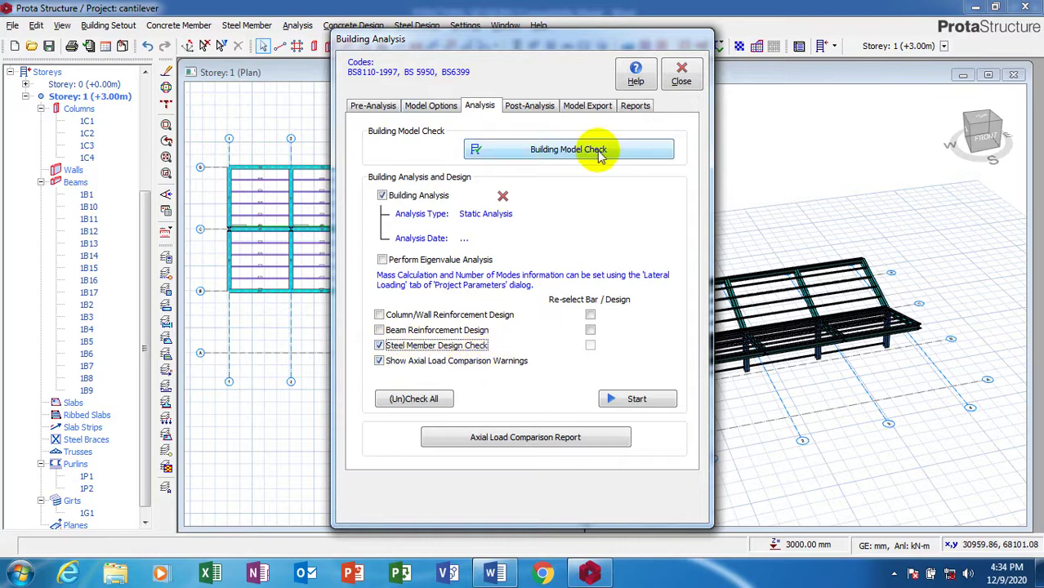
{"action": "left_click", "coordinate": [656, 399]}
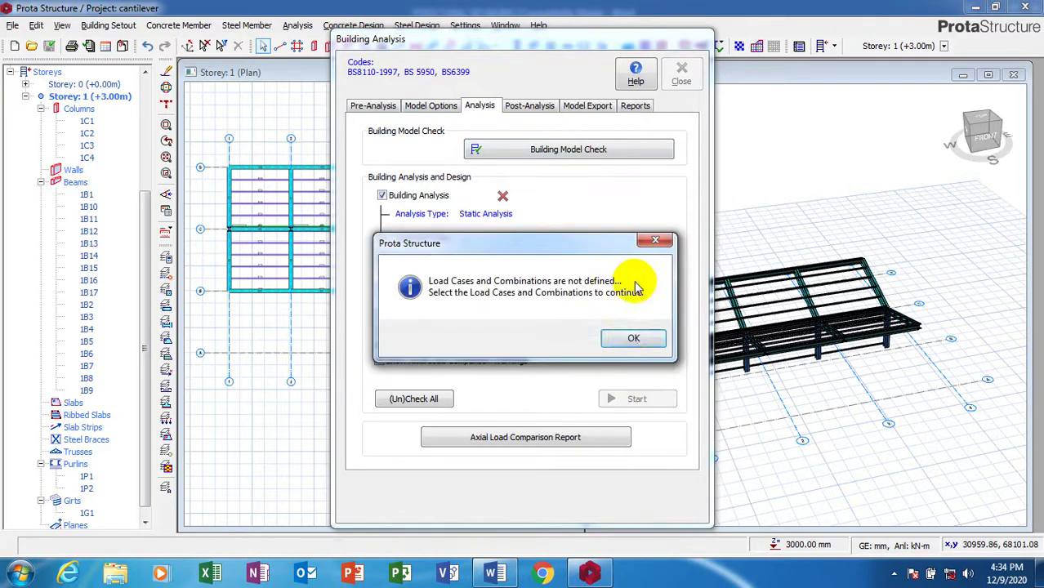
{"action": "left_click", "coordinate": [630, 340]}
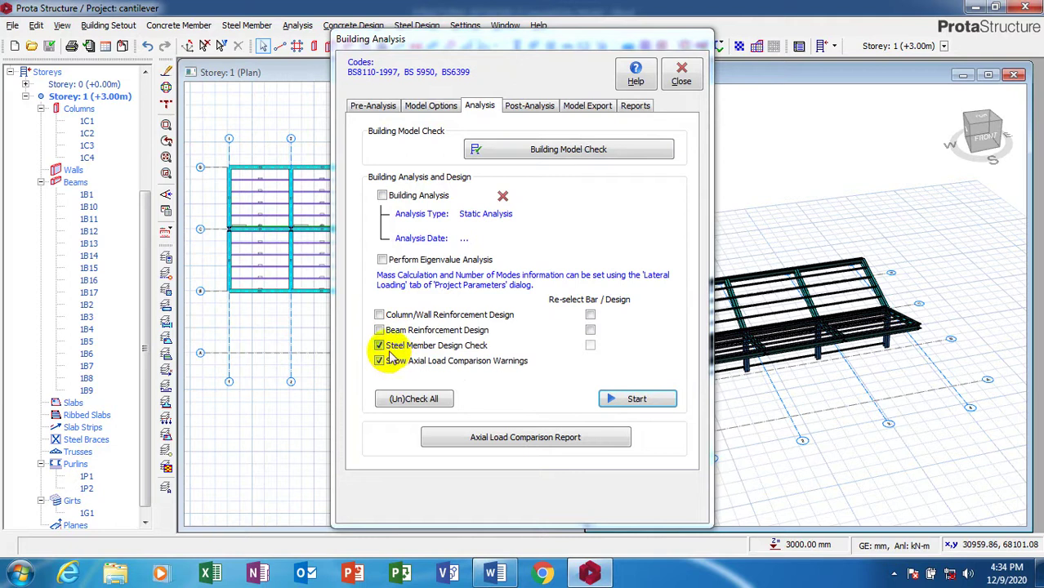
{"action": "left_click", "coordinate": [381, 196]}
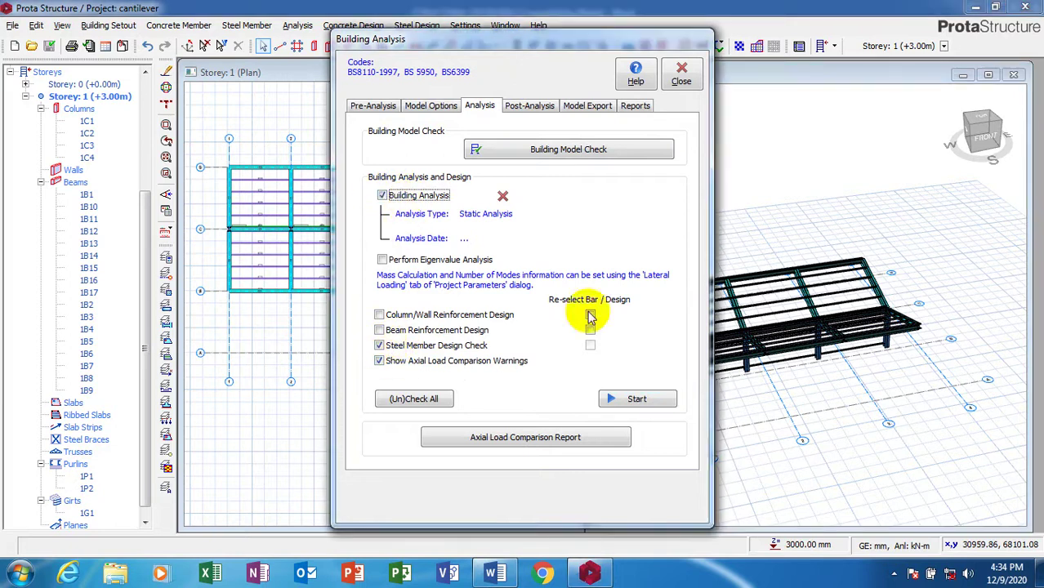
{"action": "left_click", "coordinate": [635, 398]}
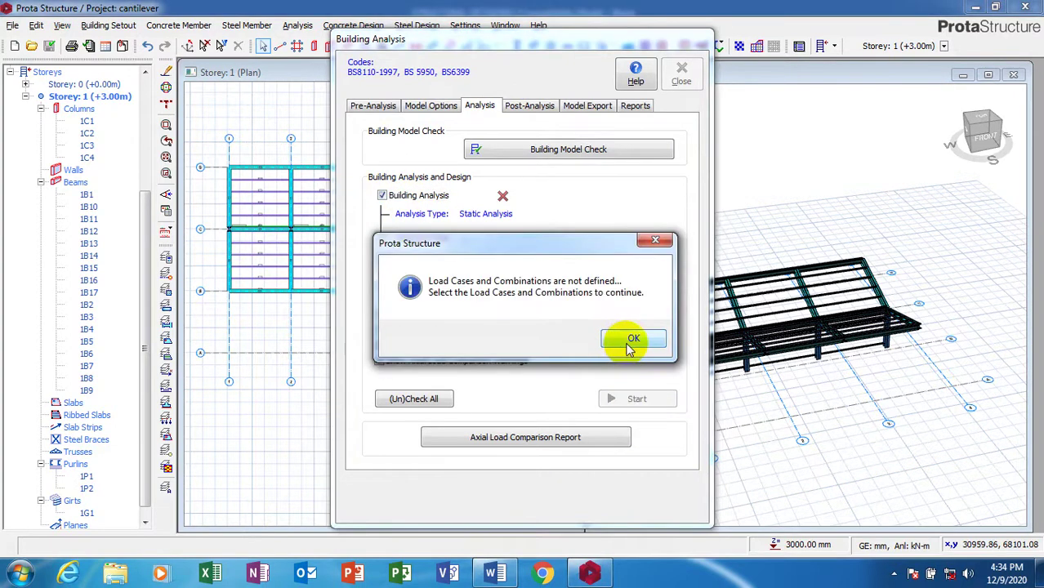
{"action": "left_click", "coordinate": [633, 339]}
Step: Generate load combinations automatically from dead, live and pattern loads, with separate steel member combinations, and accept the load cases and combinations
{"action": "left_click", "coordinate": [426, 105]}
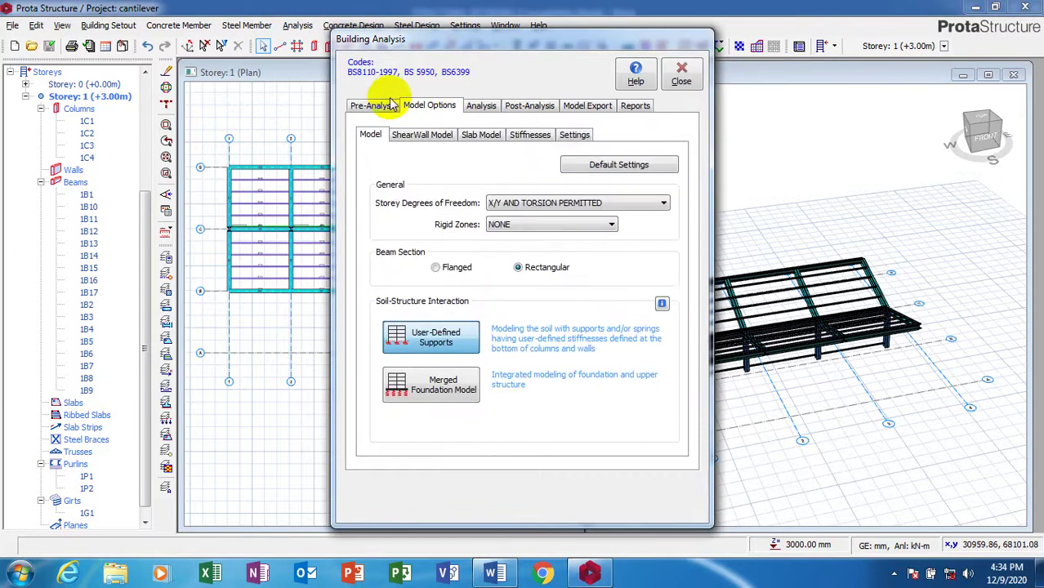
{"action": "left_click", "coordinate": [387, 111]}
{"action": "left_click", "coordinate": [560, 170]}
{"action": "left_click", "coordinate": [419, 106]}
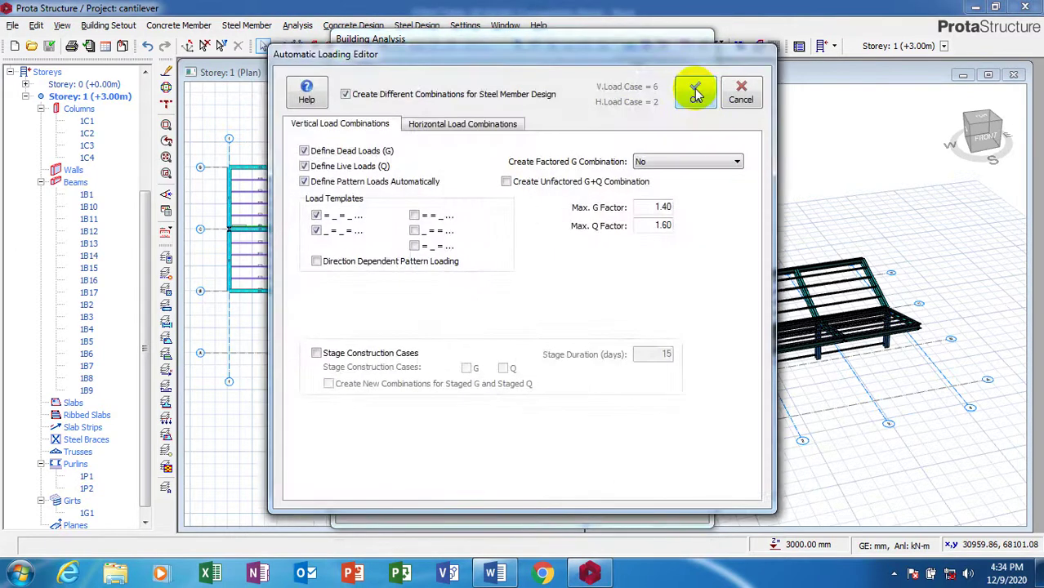
{"action": "left_click", "coordinate": [695, 96]}
{"action": "left_click", "coordinate": [477, 106]}
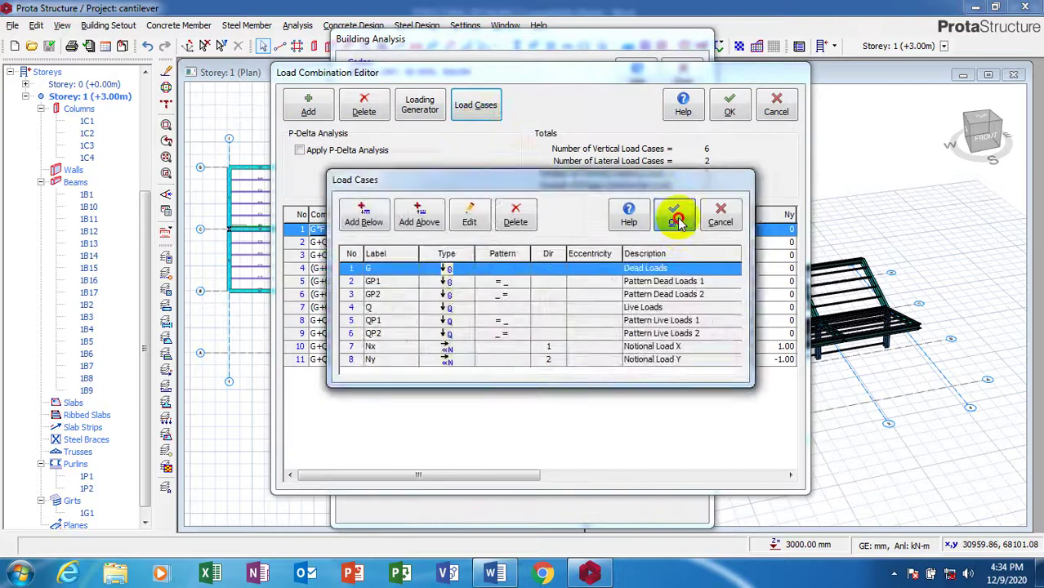
{"action": "left_click", "coordinate": [682, 214]}
{"action": "left_click", "coordinate": [745, 110]}
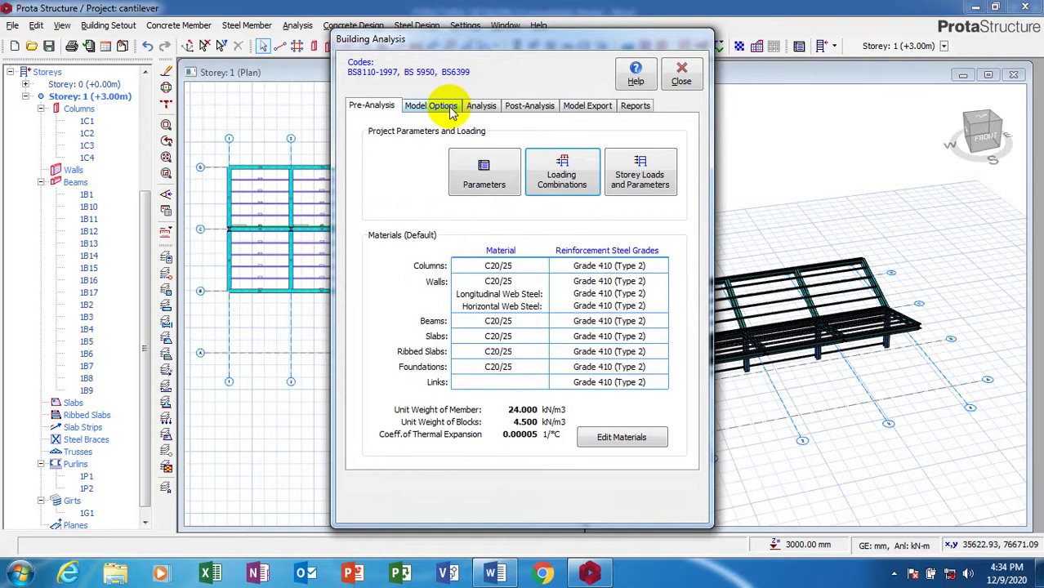
Step: Run the static building analysis together with the steel member design check
{"action": "left_click", "coordinate": [477, 108]}
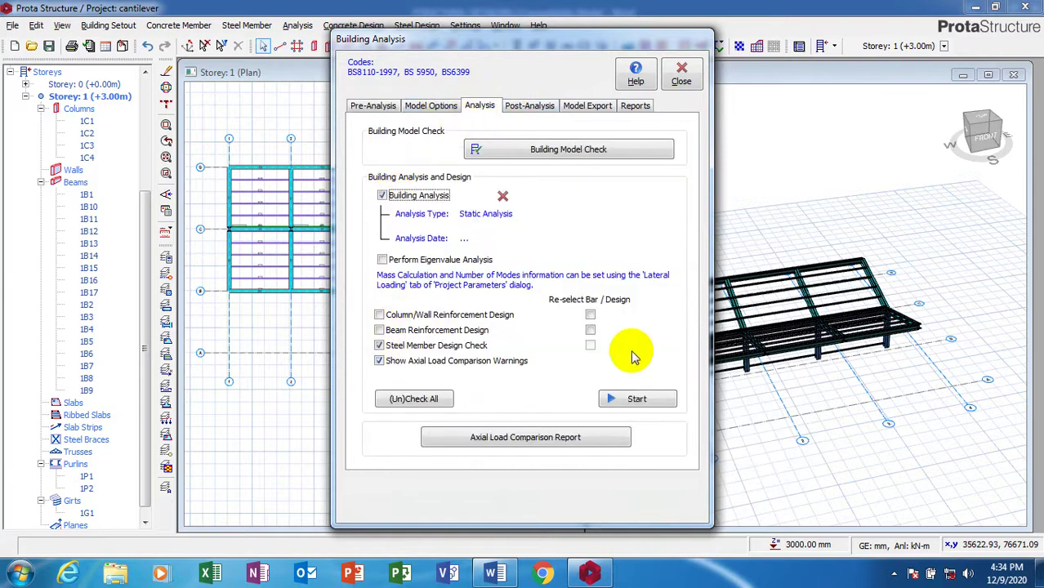
{"action": "left_click", "coordinate": [630, 401]}
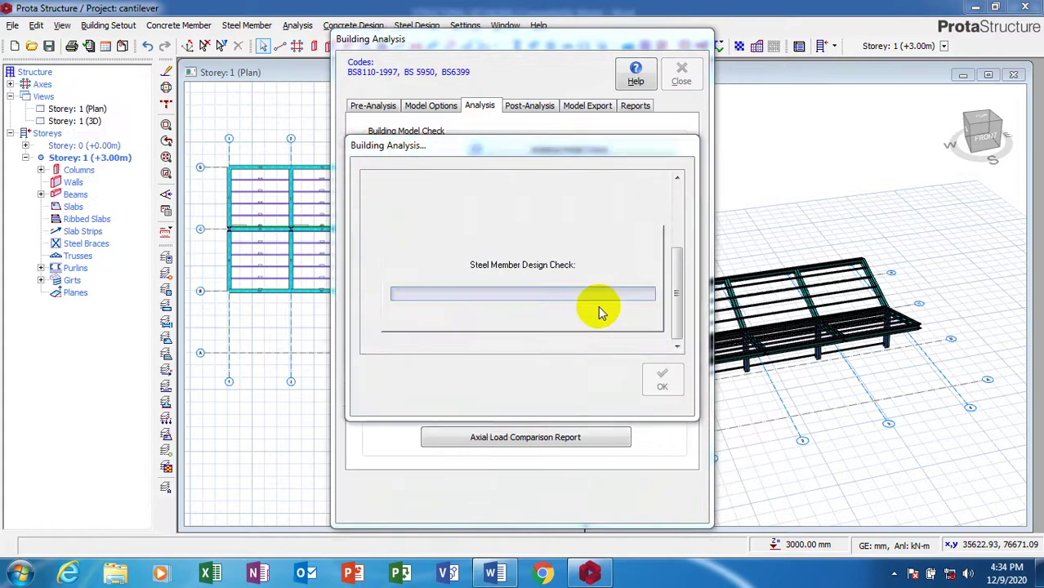
{"action": "left_click", "coordinate": [663, 382]}
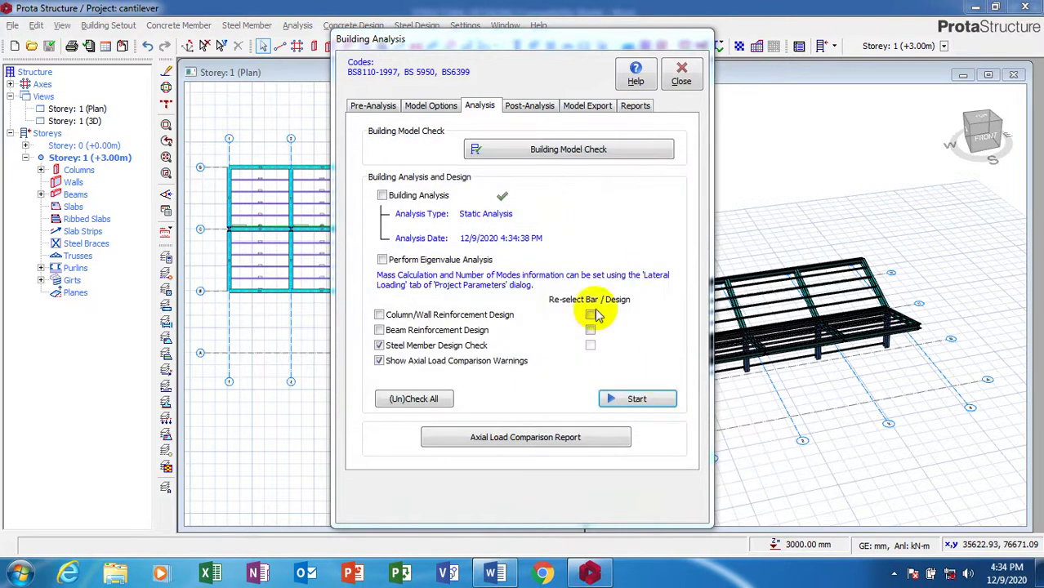
Step: Run the building model check on all storeys with every check enabled
{"action": "left_click", "coordinate": [561, 150]}
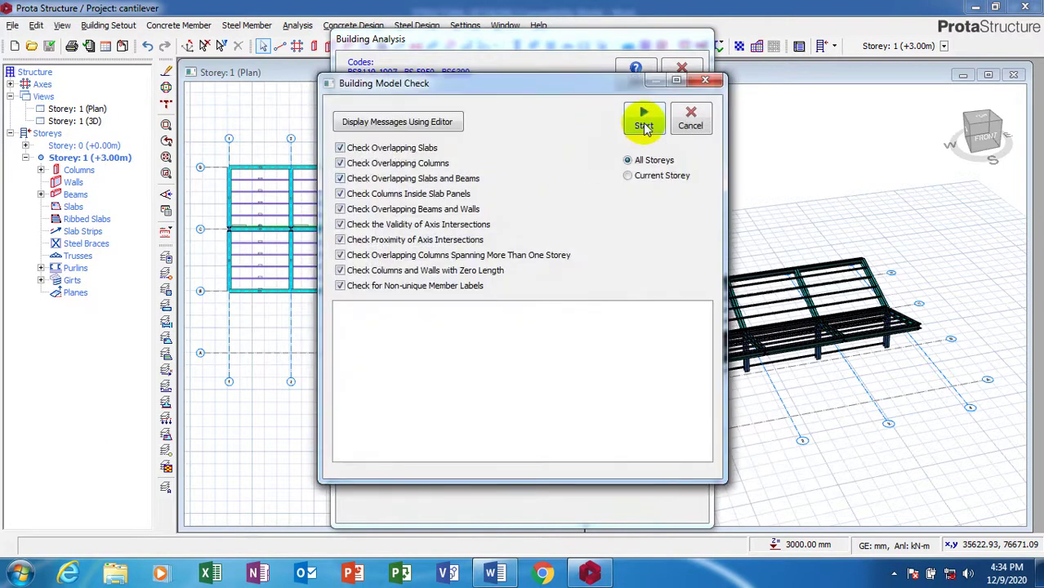
{"action": "left_click", "coordinate": [644, 122]}
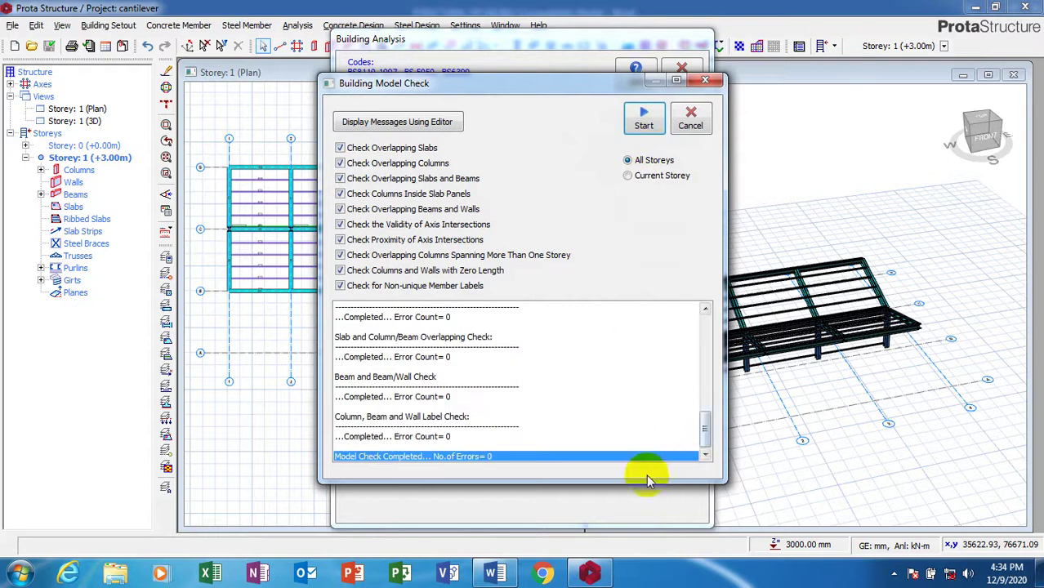
{"action": "left_click", "coordinate": [690, 120]}
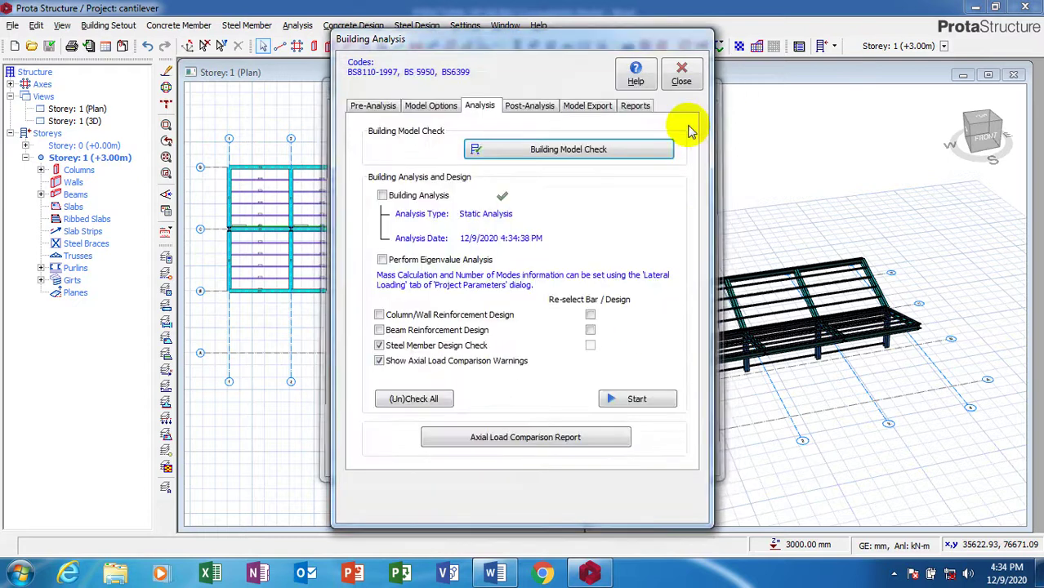
{"action": "left_click", "coordinate": [535, 106]}
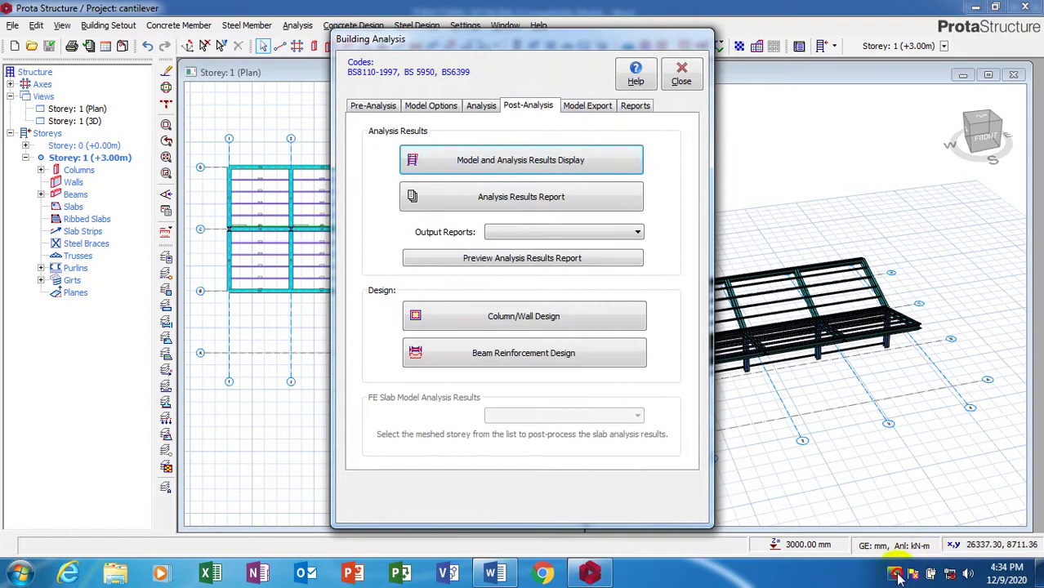
{"action": "left_click", "coordinate": [893, 574]}
{"action": "left_click_drag", "start_coordinate": [917, 494], "coordinate": [862, 425]}
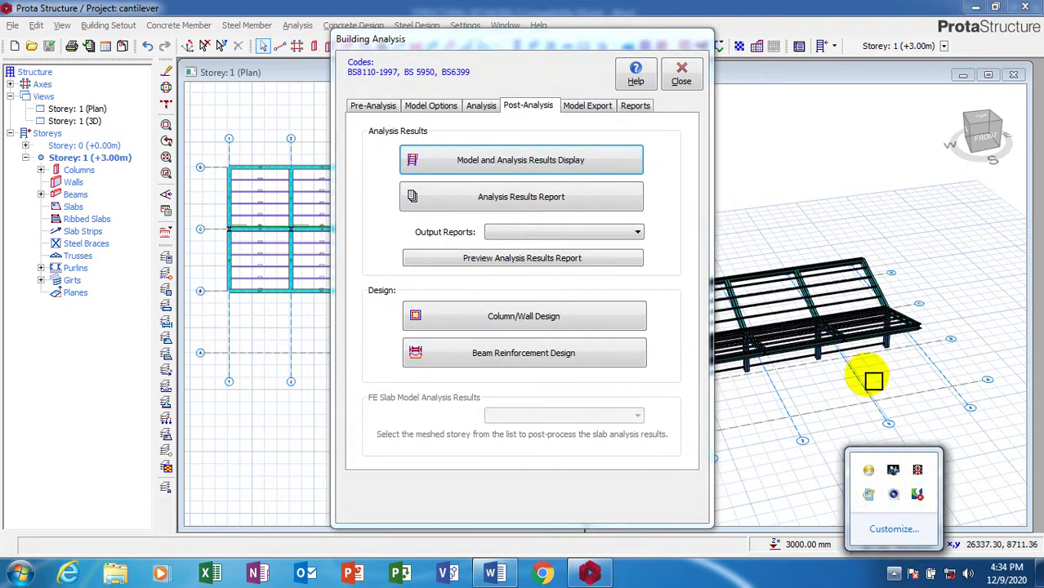
{"action": "left_click", "coordinate": [901, 377]}
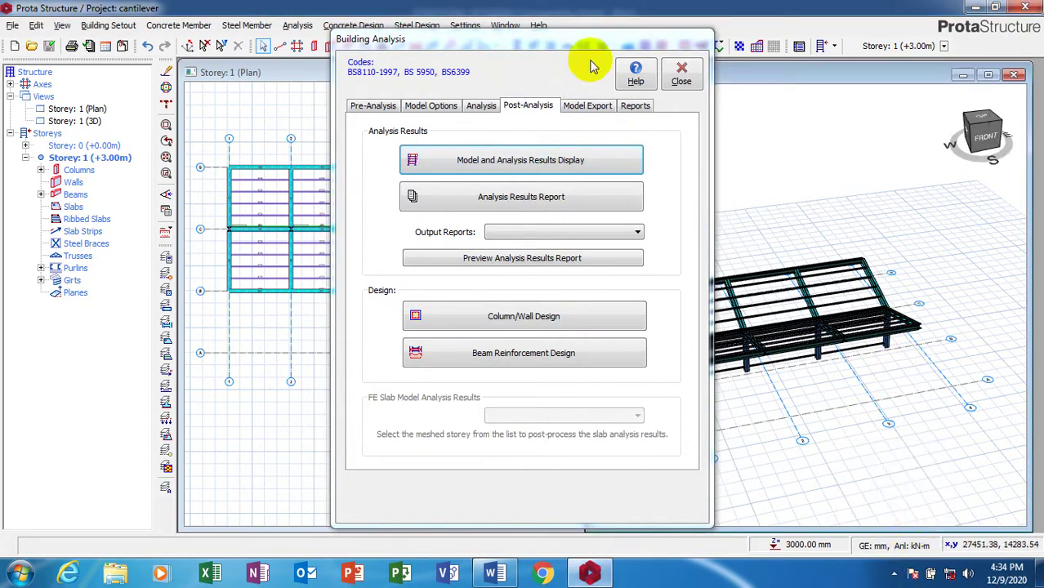
{"action": "left_click", "coordinate": [416, 26]}
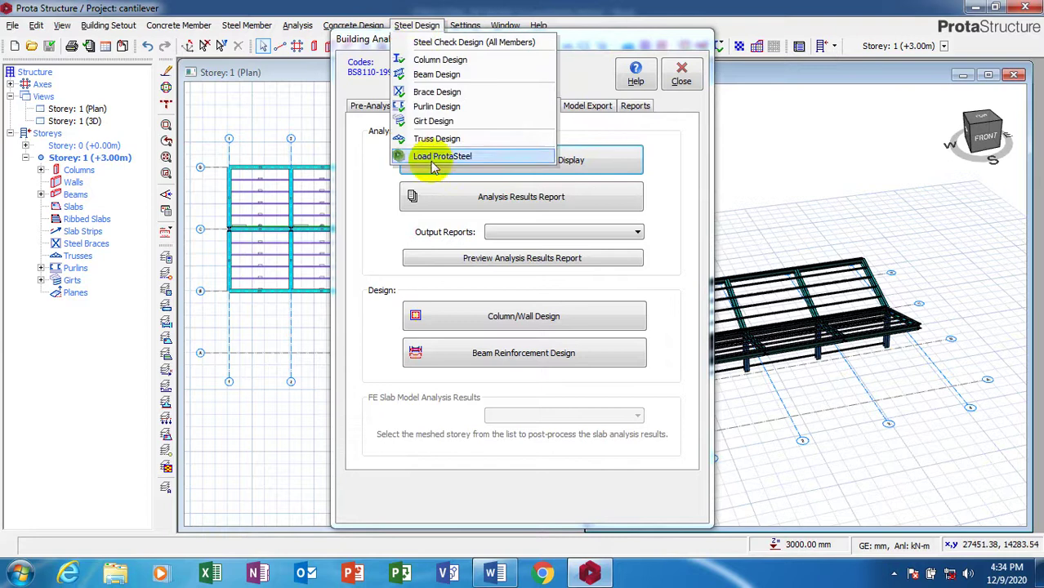
{"action": "left_click", "coordinate": [668, 158]}
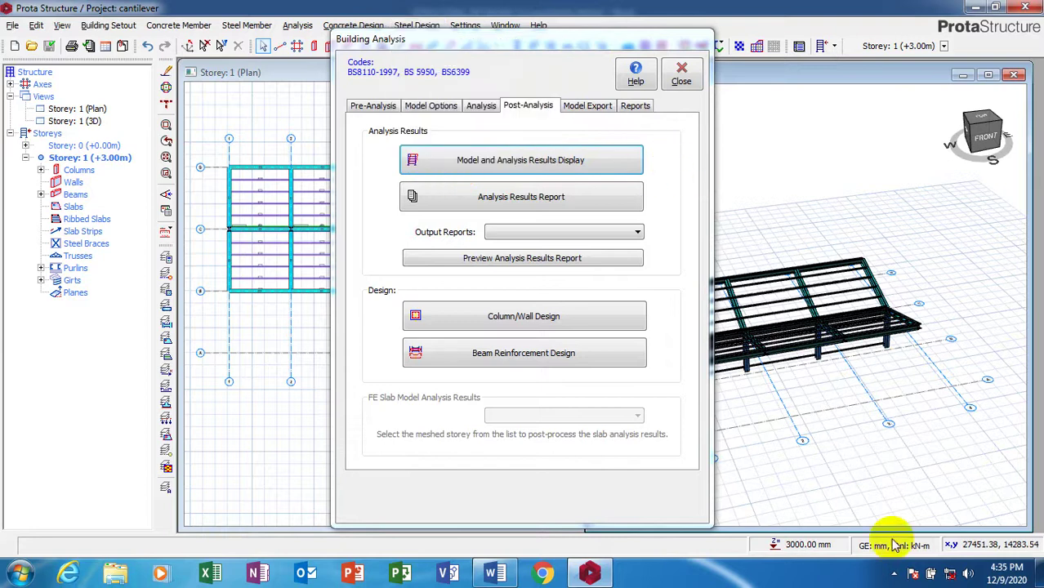
{"action": "left_click", "coordinate": [894, 574]}
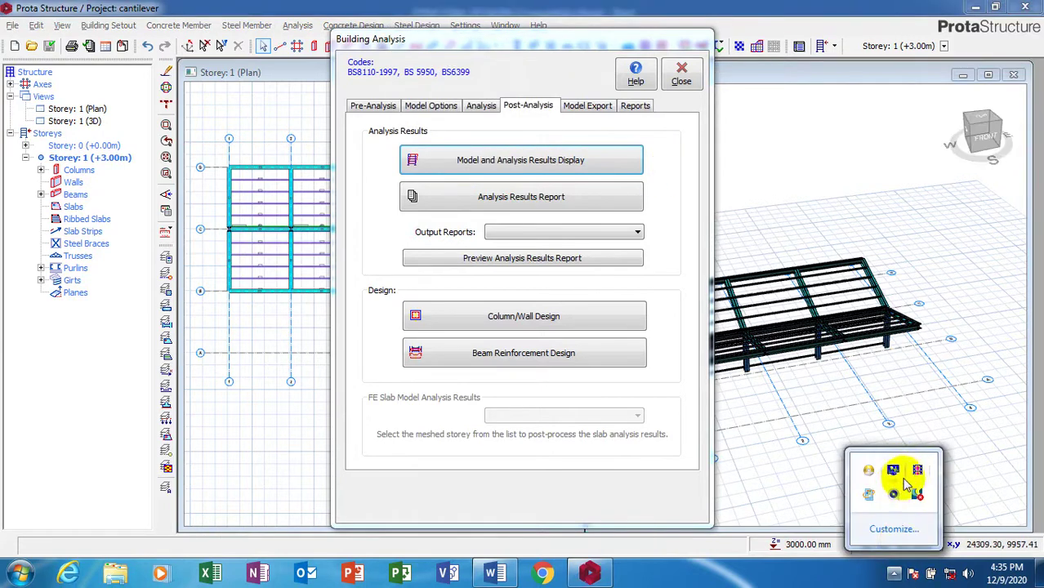